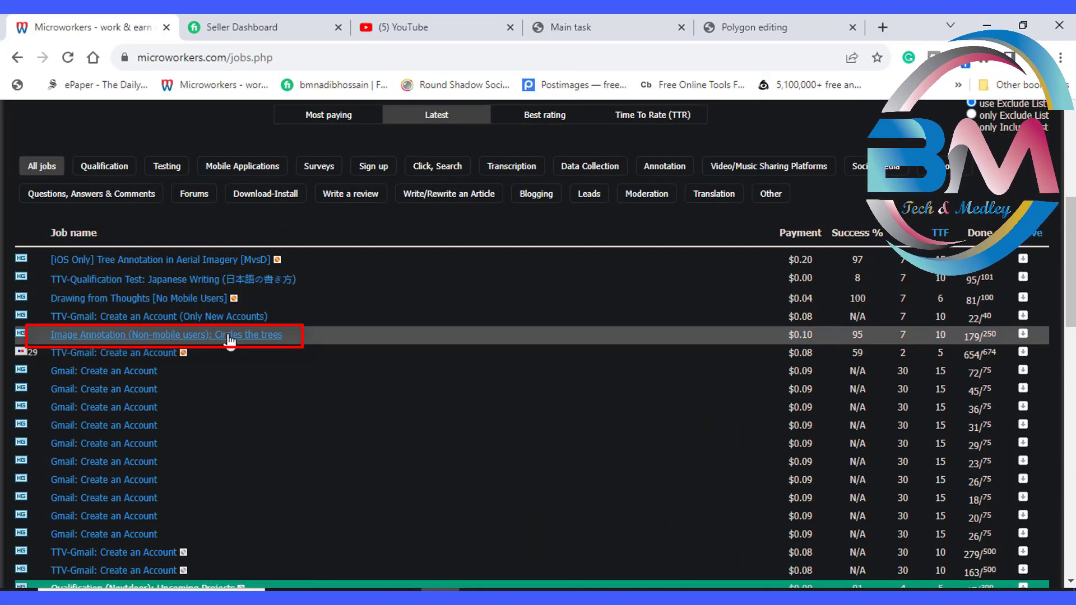
# Open the job "Image Annotation (Non-mobile users): Circles the trees" and view what is expected from workers
pyautogui.click(230, 334)
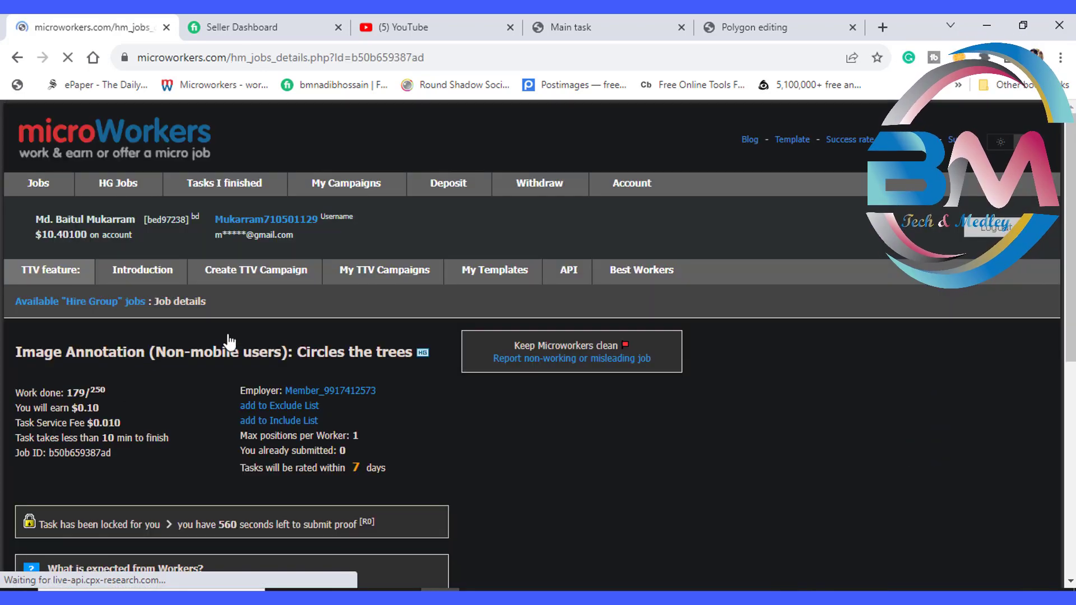
pyautogui.scroll(-1, 223, 336)
pyautogui.scroll(-5, 224, 339)
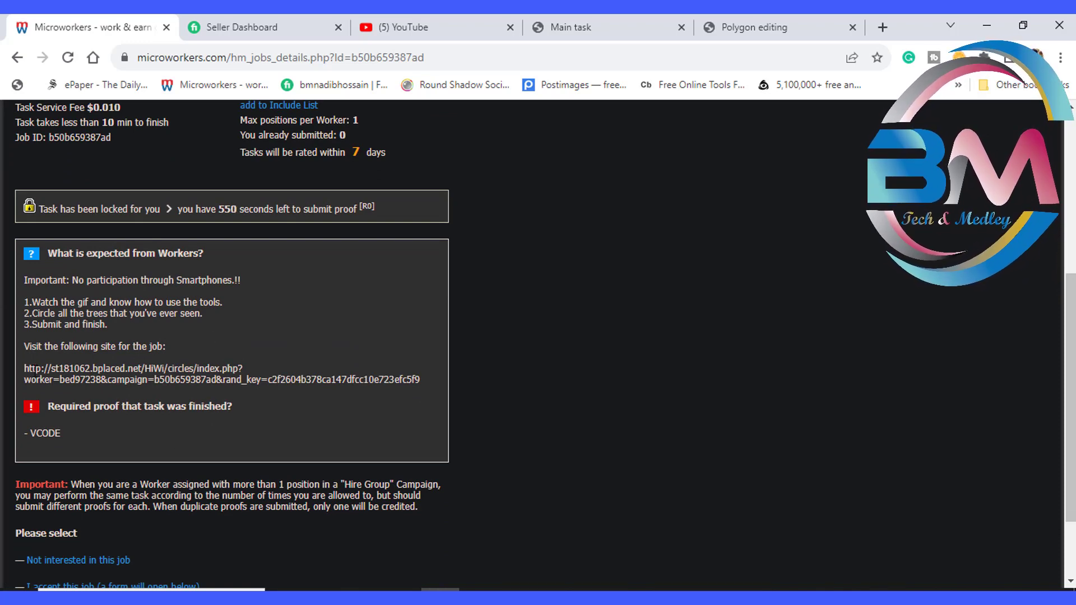
# Copy the task site's address from the job instructions and load it in a new browser tab
pyautogui.moveTo(24, 377); pyautogui.dragTo(425, 389)
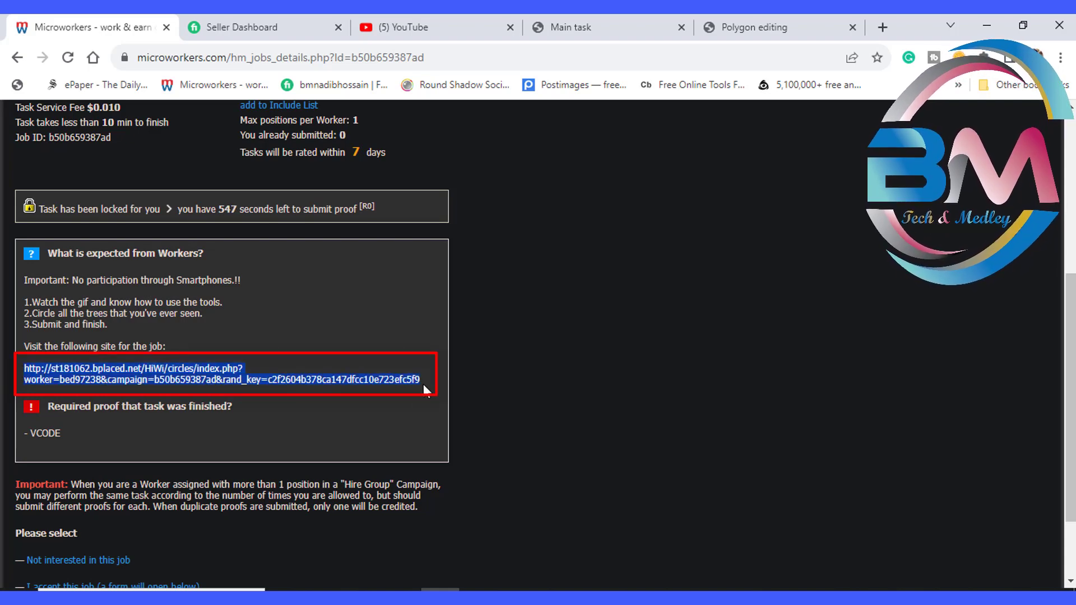
pyautogui.rightClick(257, 384)
pyautogui.click(283, 393)
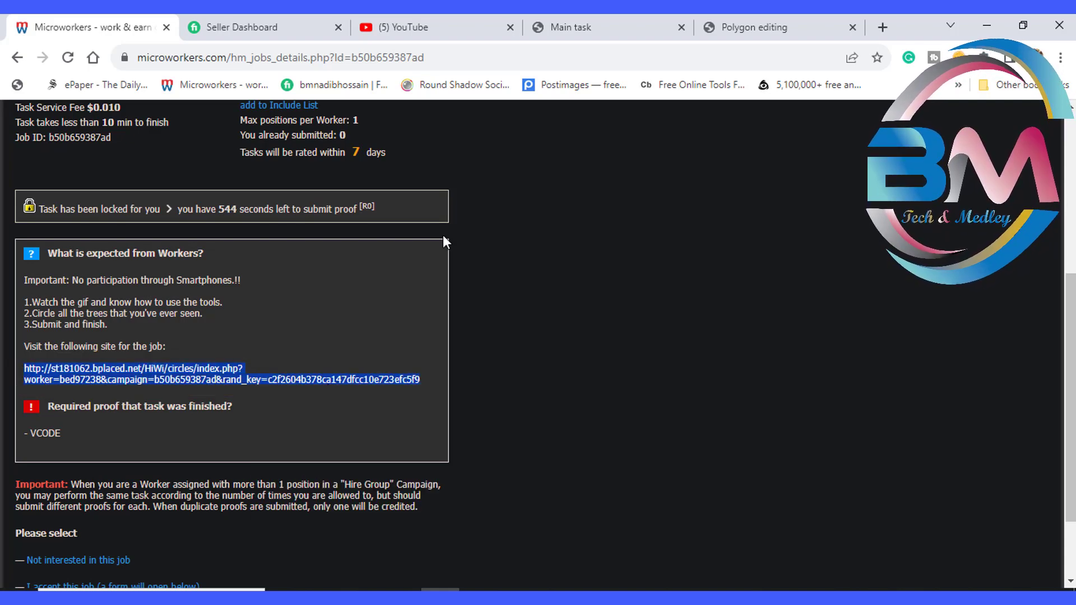
pyautogui.click(883, 28)
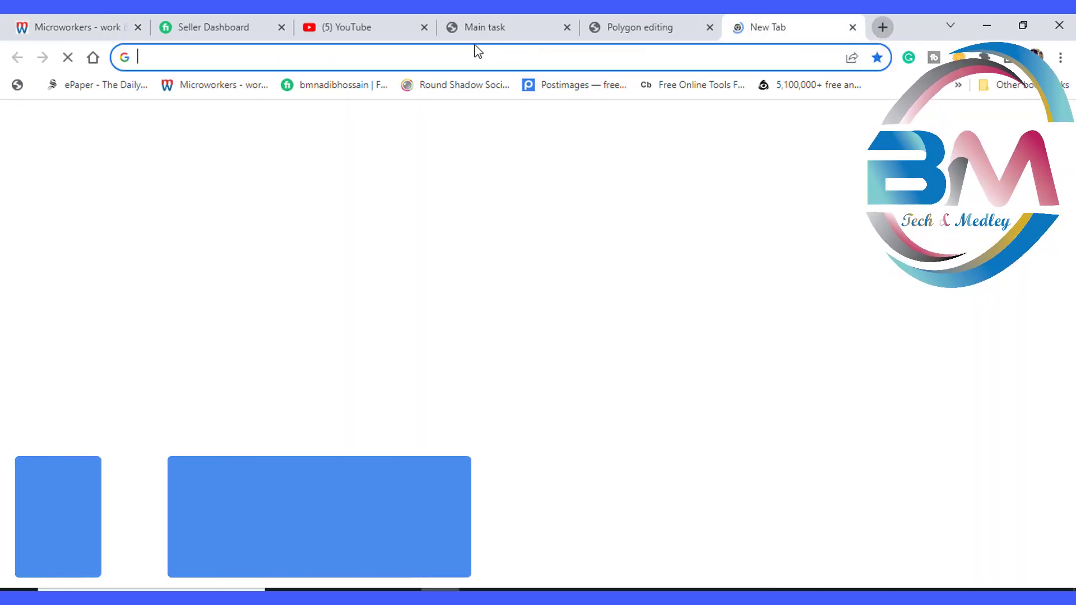
pyautogui.rightClick(382, 57)
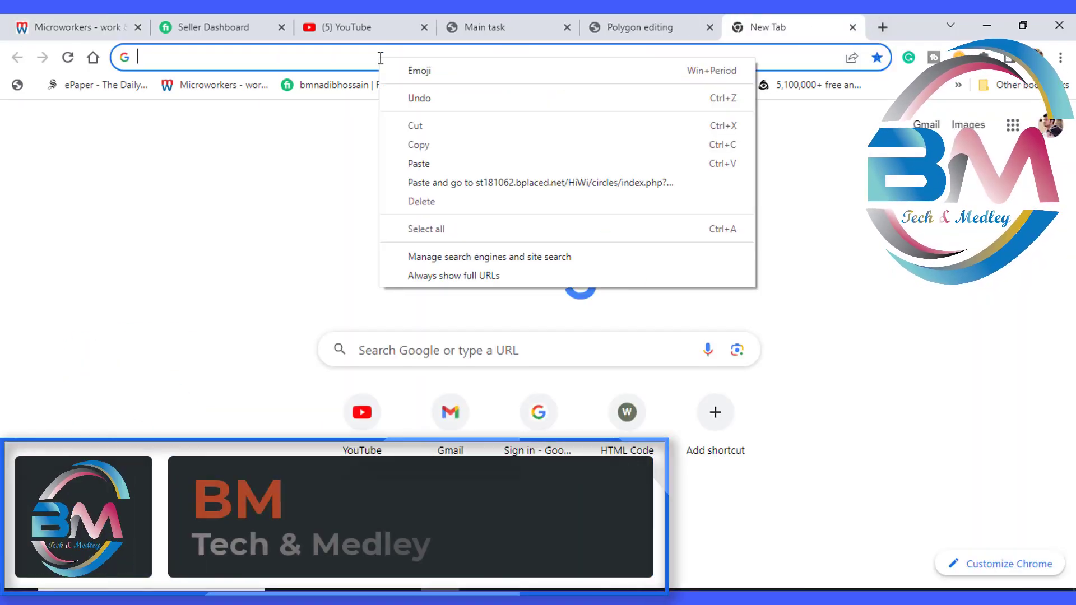
pyautogui.click(419, 164)
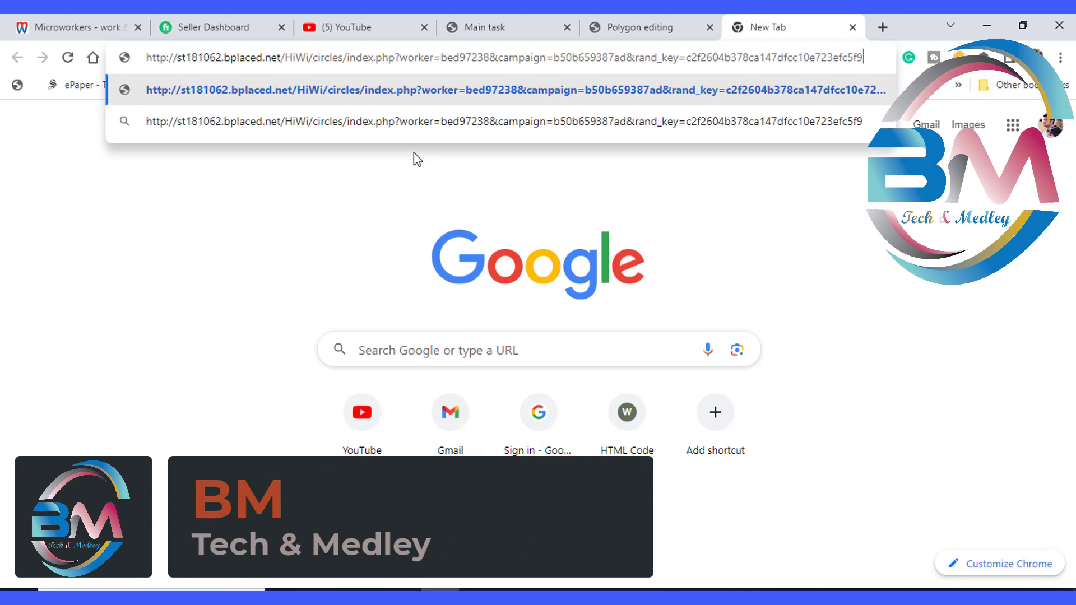
pyautogui.press('Return')
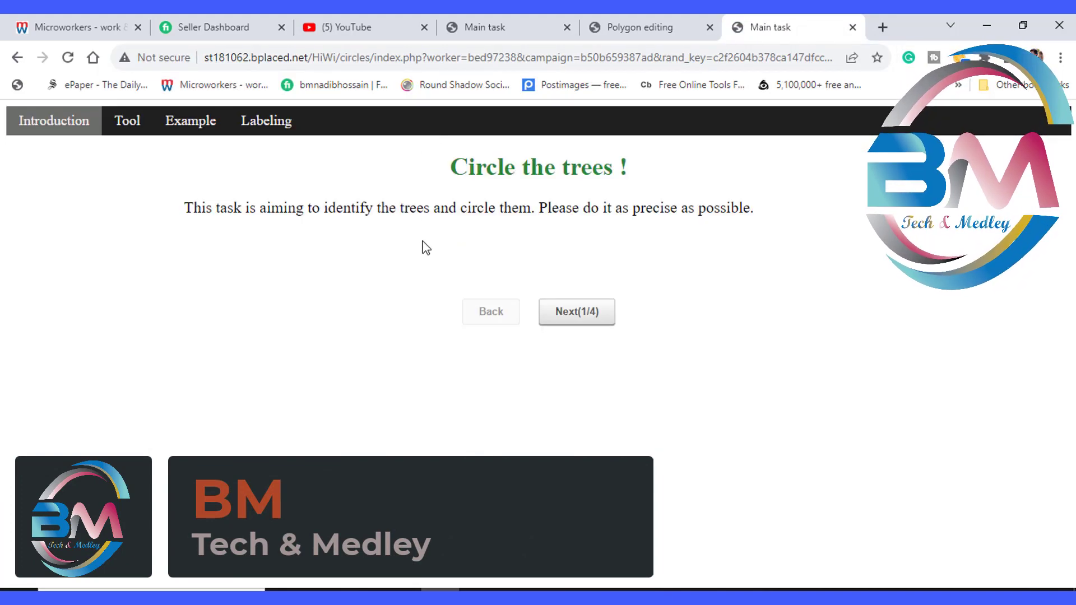
# Continue past the task introduction, watch the circle tool demonstration through, and proceed to the examples
pyautogui.click(566, 327)
pyautogui.scroll(-5, 506, 323)
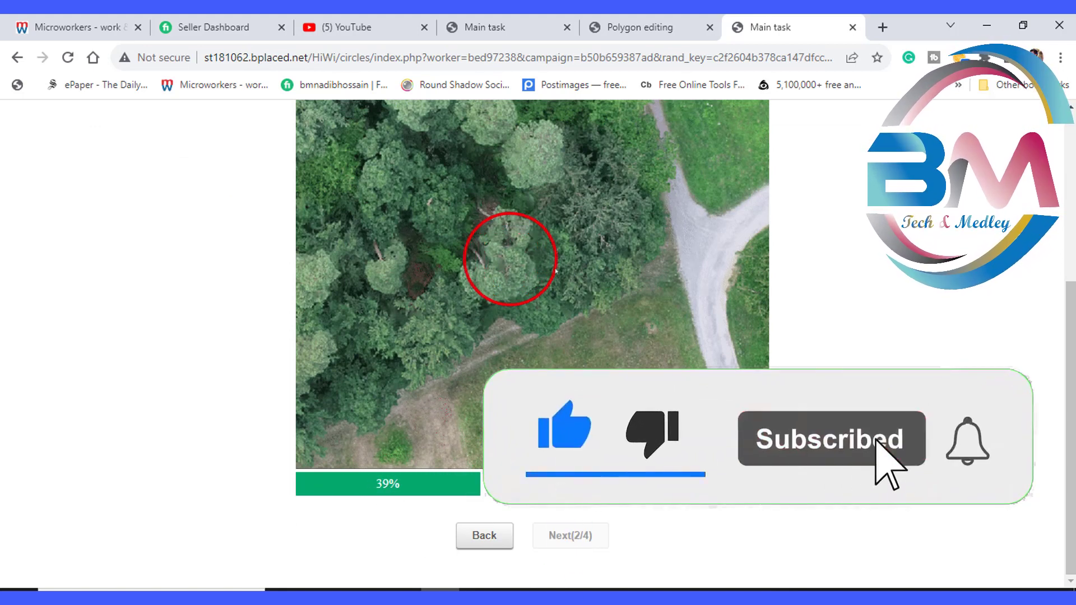
pyautogui.scroll(1, 594, 504)
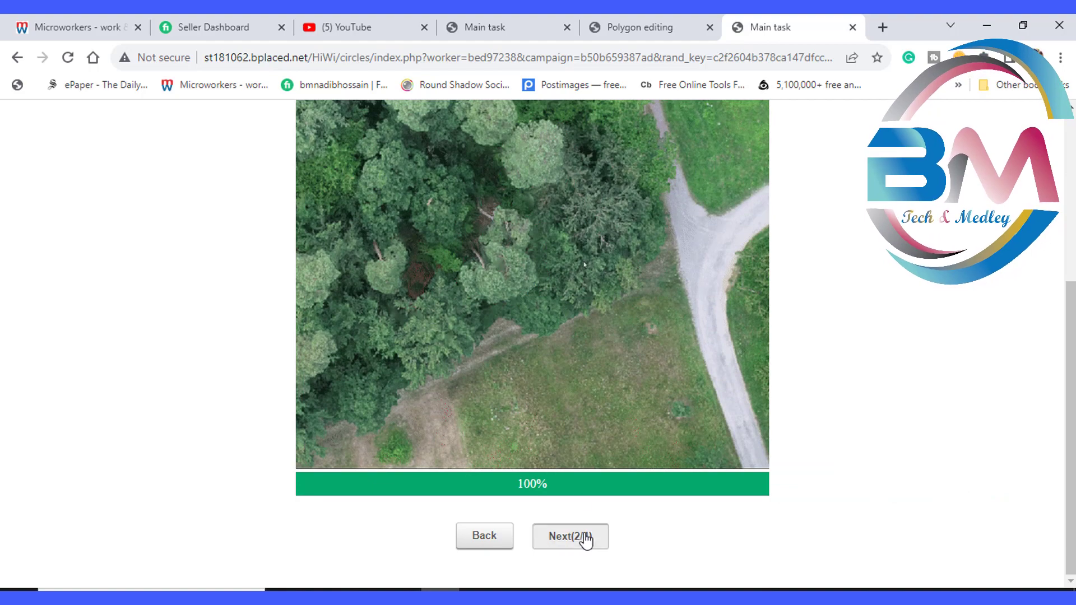
pyautogui.click(583, 538)
# Compare the good and bad tree-circling examples and their criteria, and proceed to the labeling stage
pyautogui.scroll(3, 493, 376)
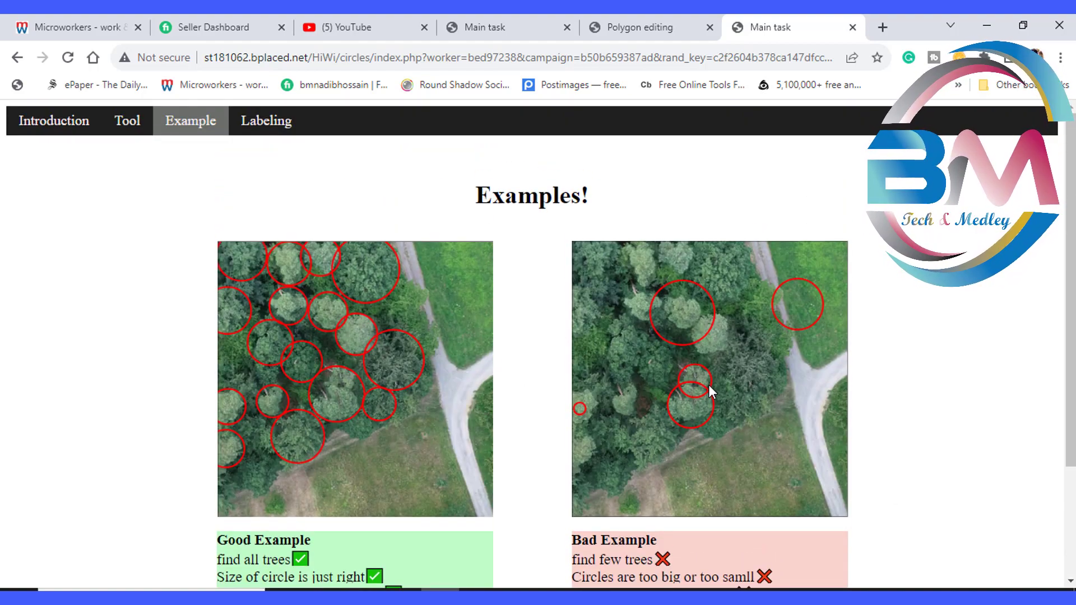
pyautogui.scroll(-2, 433, 405)
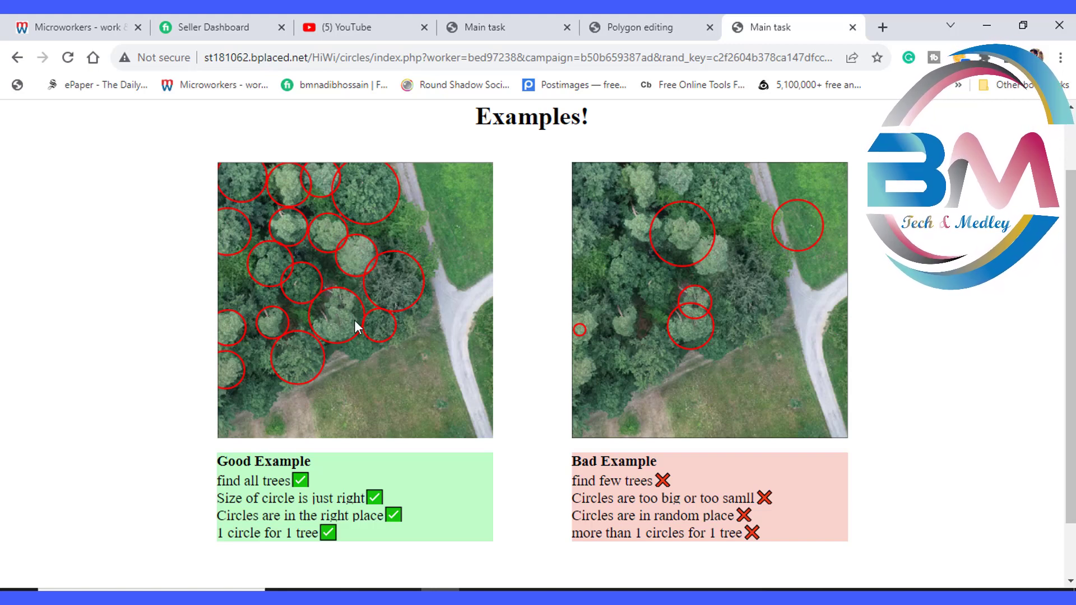
pyautogui.scroll(-2, 334, 325)
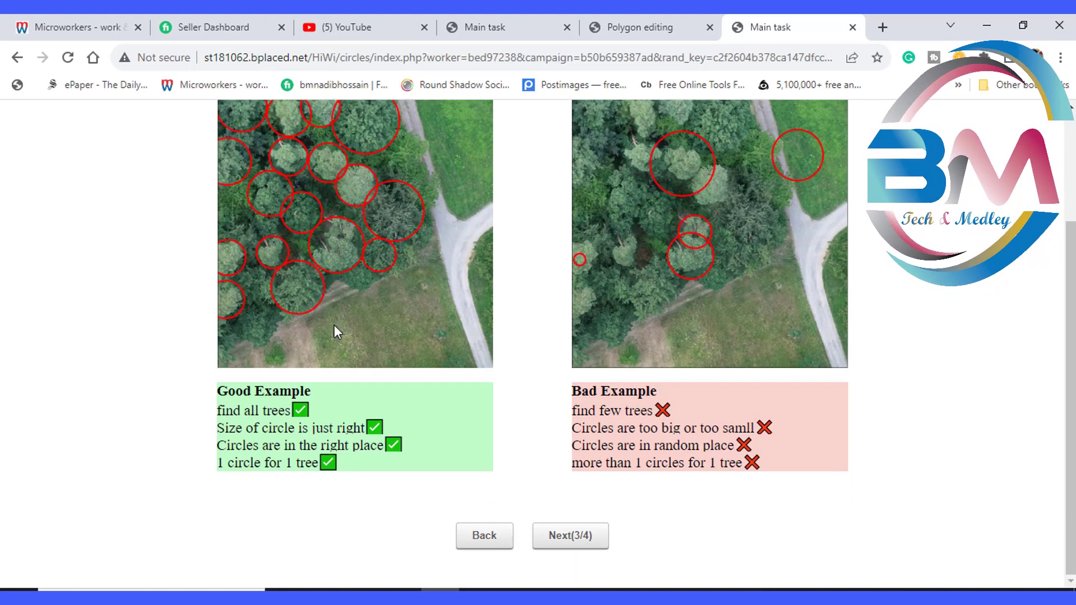
pyautogui.scroll(3, 348, 286)
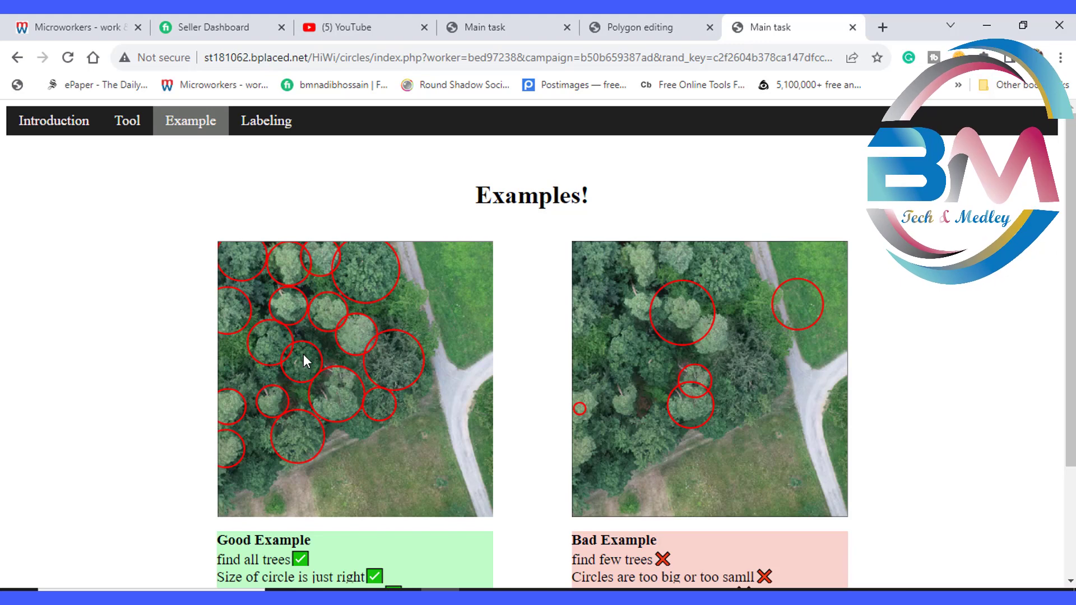
pyautogui.scroll(-2, 306, 359)
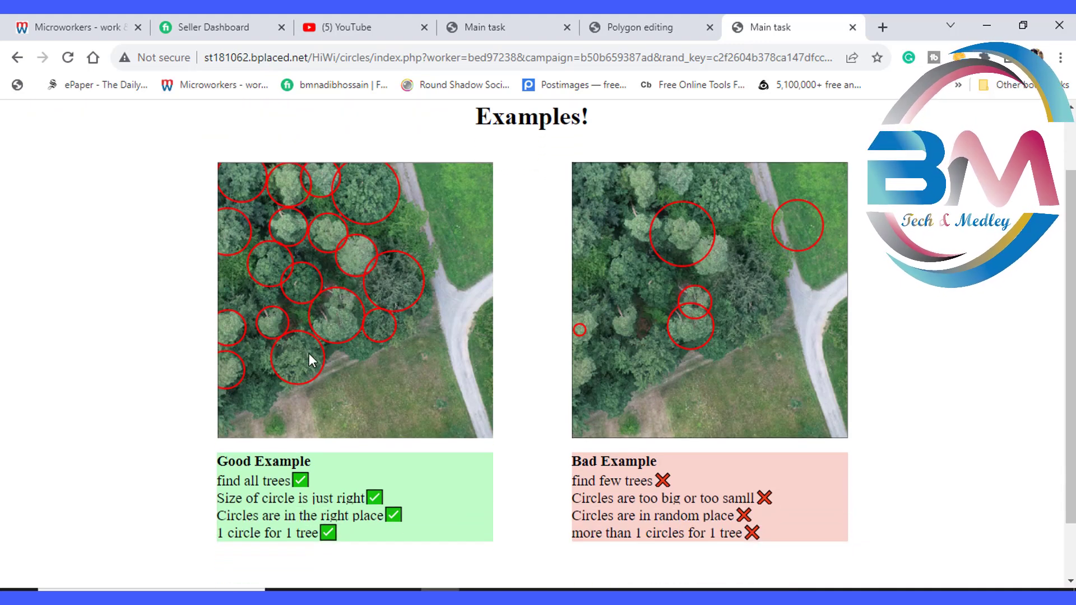
pyautogui.scroll(-1, 310, 360)
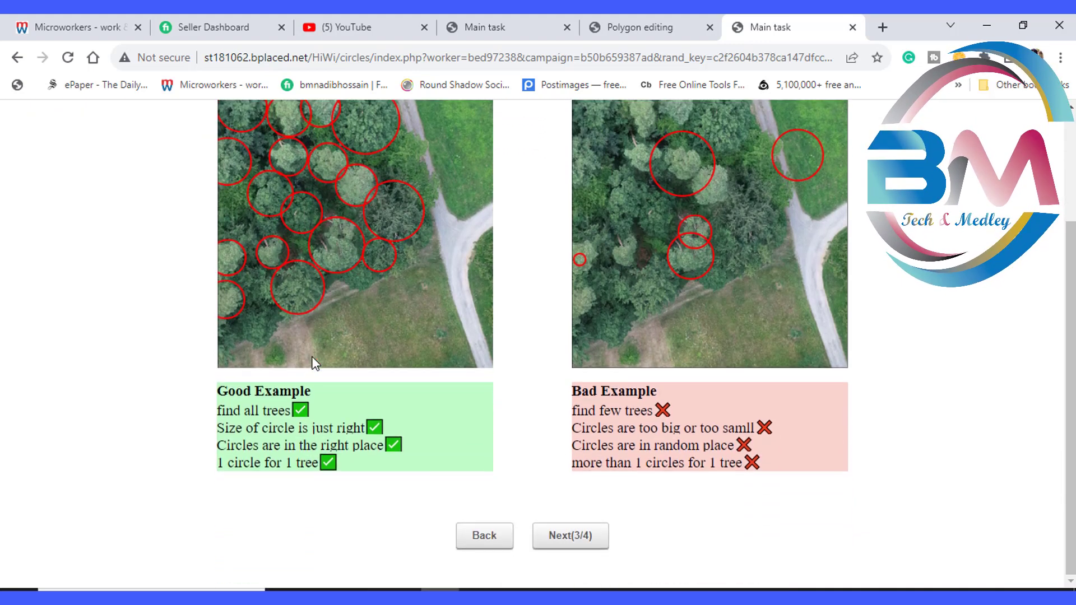
pyautogui.click(584, 532)
# Circle the large tree at the aerial image's upper edge, enlarging and repositioning the circle to fit its crown
pyautogui.click(509, 424)
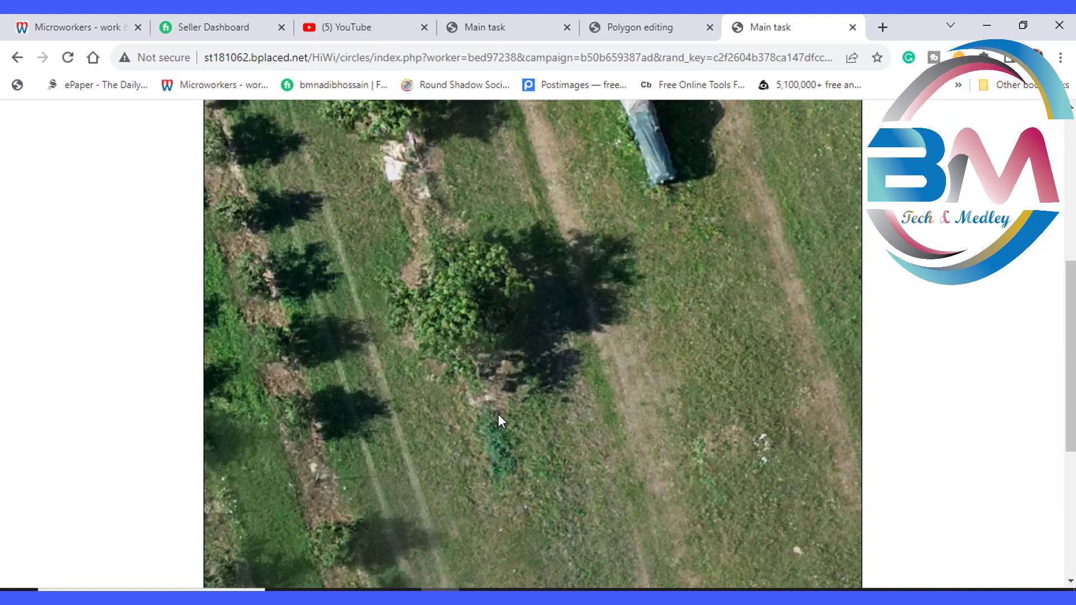
pyautogui.scroll(5, 498, 415)
pyautogui.scroll(-1, 536, 347)
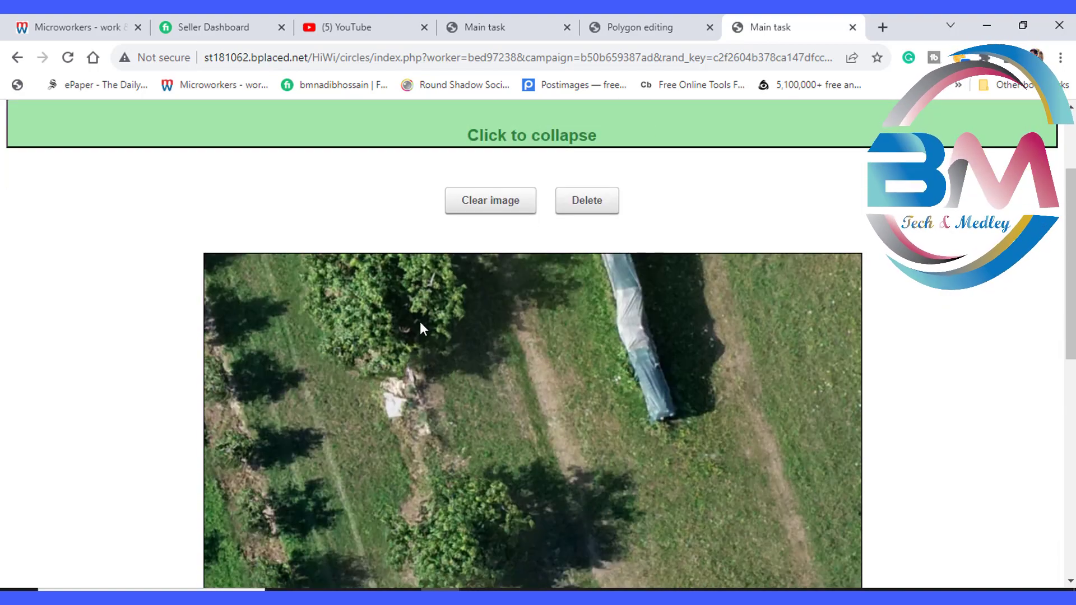
pyautogui.scroll(-1, 390, 287)
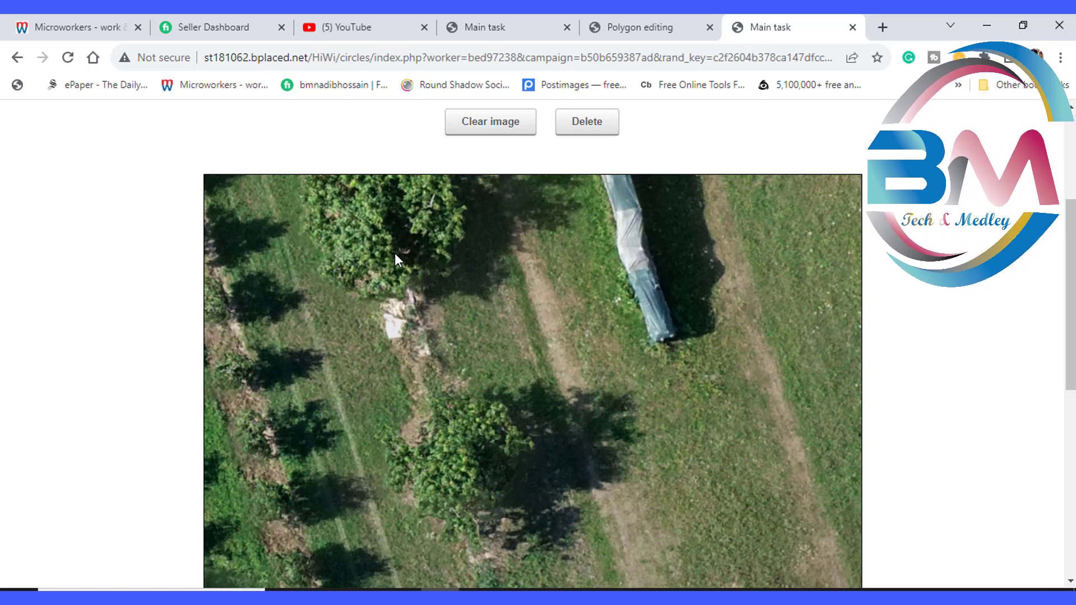
pyautogui.click(370, 213)
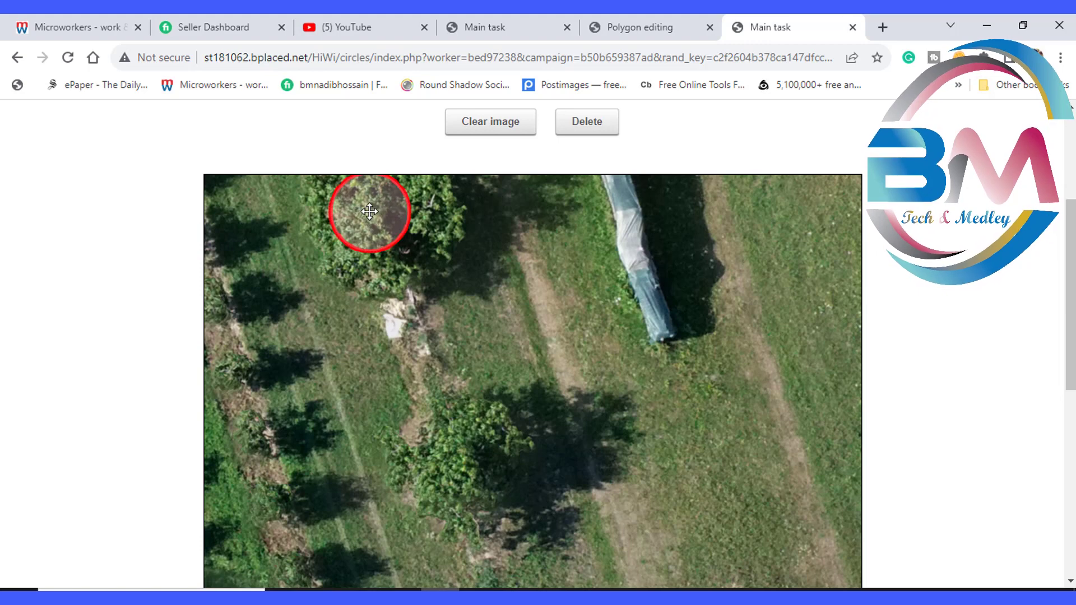
pyautogui.scroll(1, 417, 247)
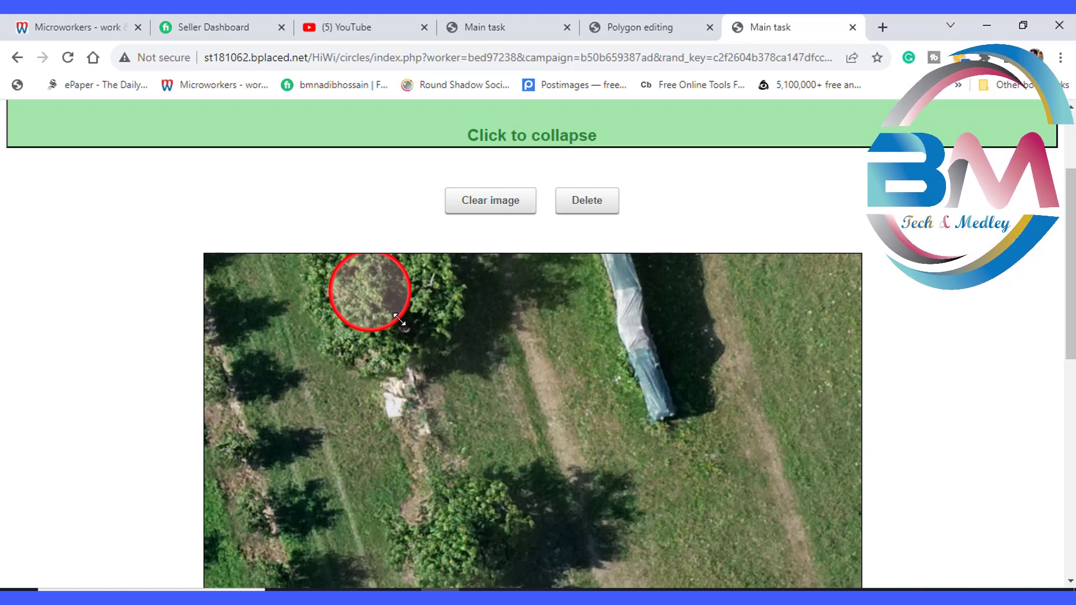
pyautogui.moveTo(399, 320); pyautogui.dragTo(433, 327)
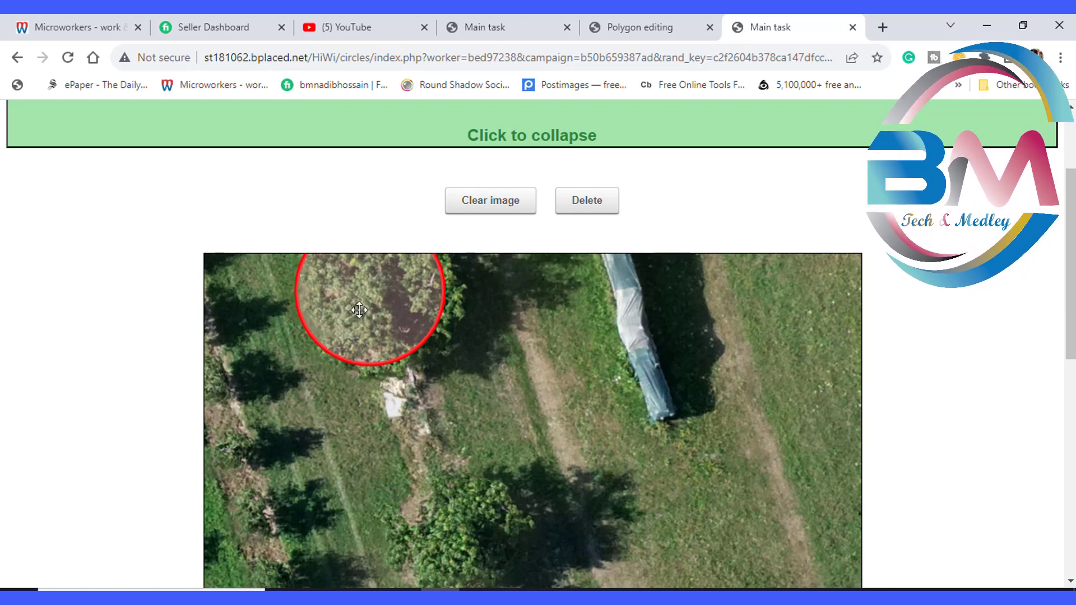
pyautogui.moveTo(363, 291)
pyautogui.mouseDown()
pyautogui.moveTo(377, 342)
pyautogui.moveTo(476, 415)
pyautogui.moveTo(492, 384)
pyautogui.moveTo(435, 338)
pyautogui.moveTo(385, 336)
pyautogui.moveTo(351, 367)
pyautogui.moveTo(519, 347)
pyautogui.moveTo(368, 285)
pyautogui.moveTo(391, 288)
pyautogui.moveTo(367, 288)
pyautogui.mouseUp()
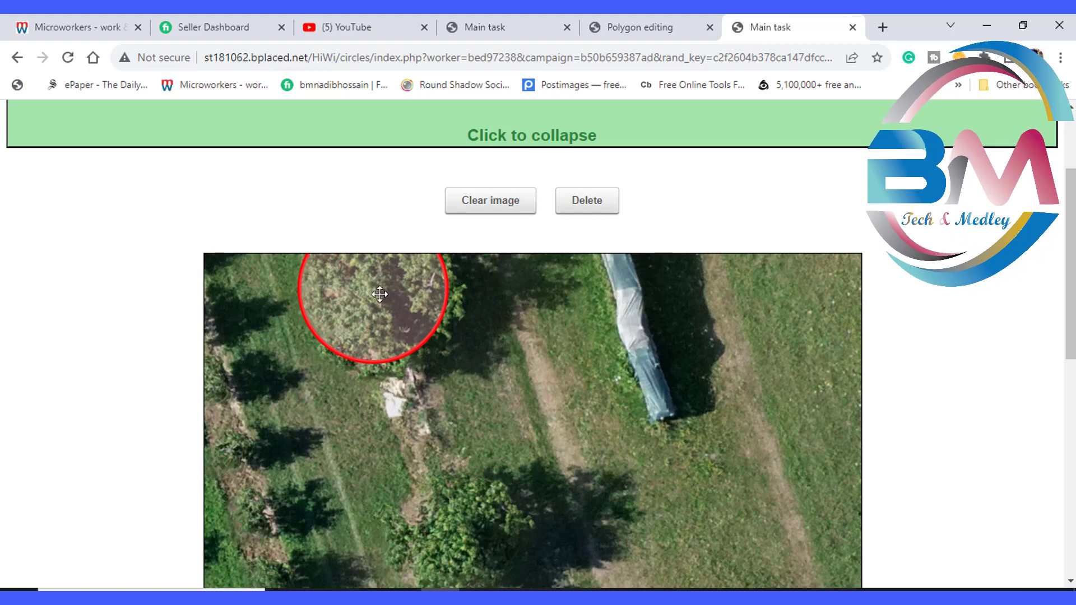
pyautogui.moveTo(445, 310); pyautogui.dragTo(460, 315)
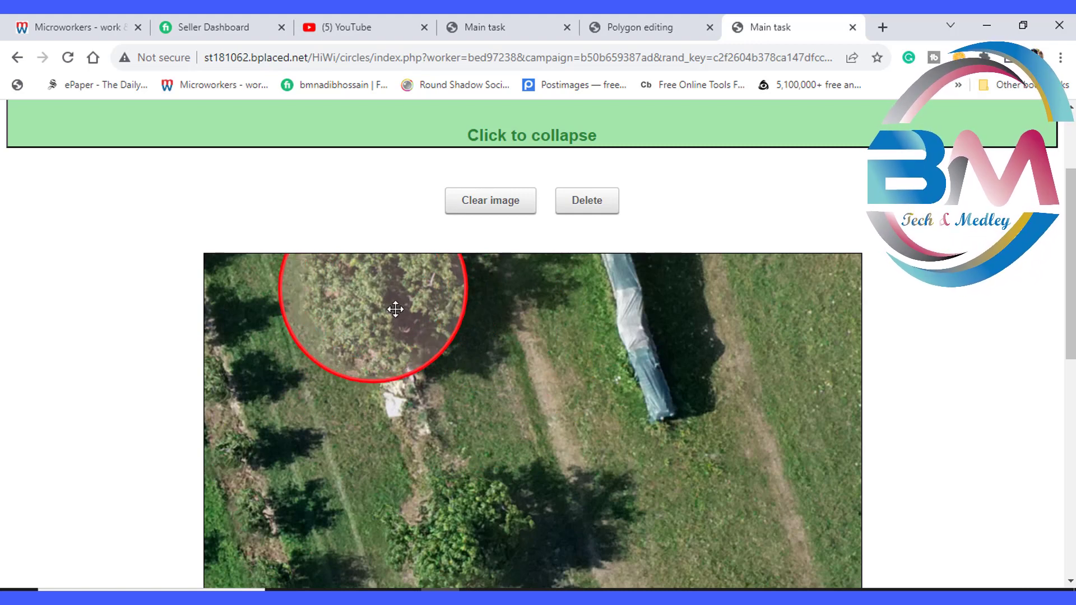
pyautogui.moveTo(395, 309); pyautogui.dragTo(409, 308)
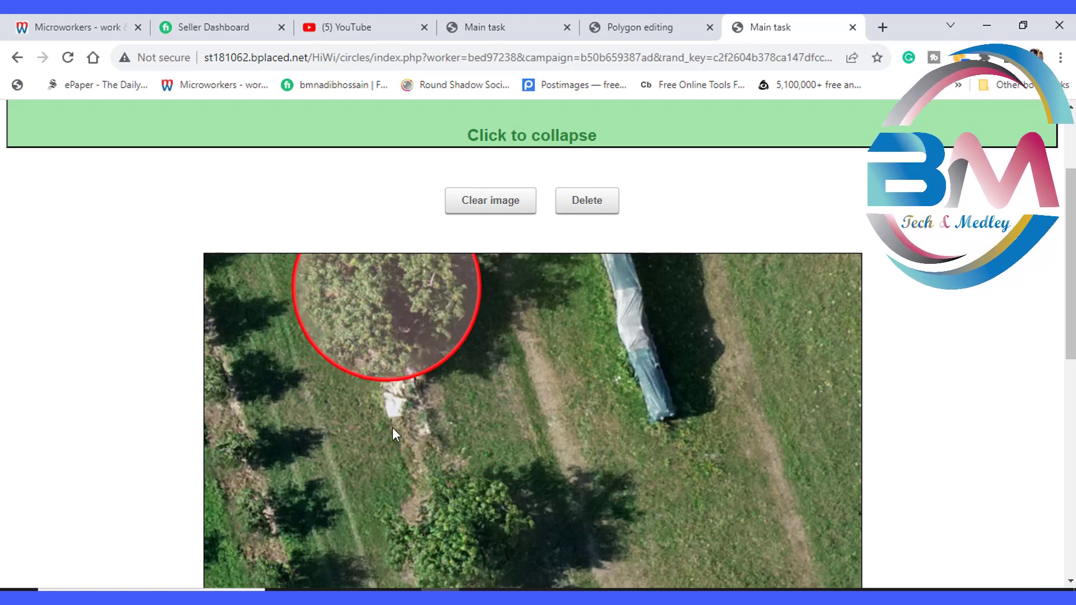
# Add a circle around the topmost small tree at the left edge of the aerial image
pyautogui.scroll(3, 393, 428)
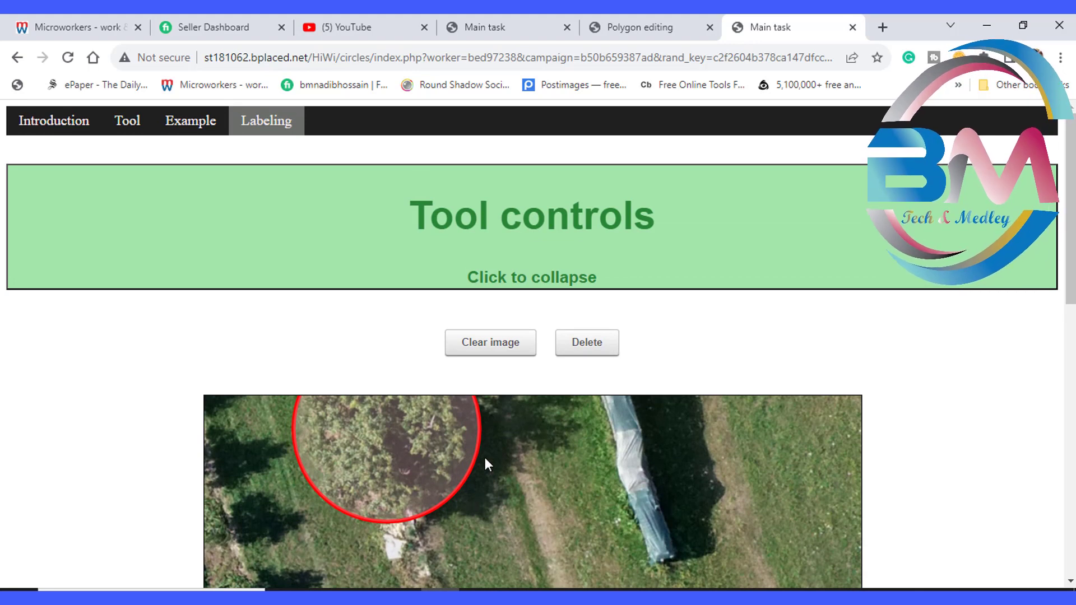
pyautogui.scroll(-2, 519, 447)
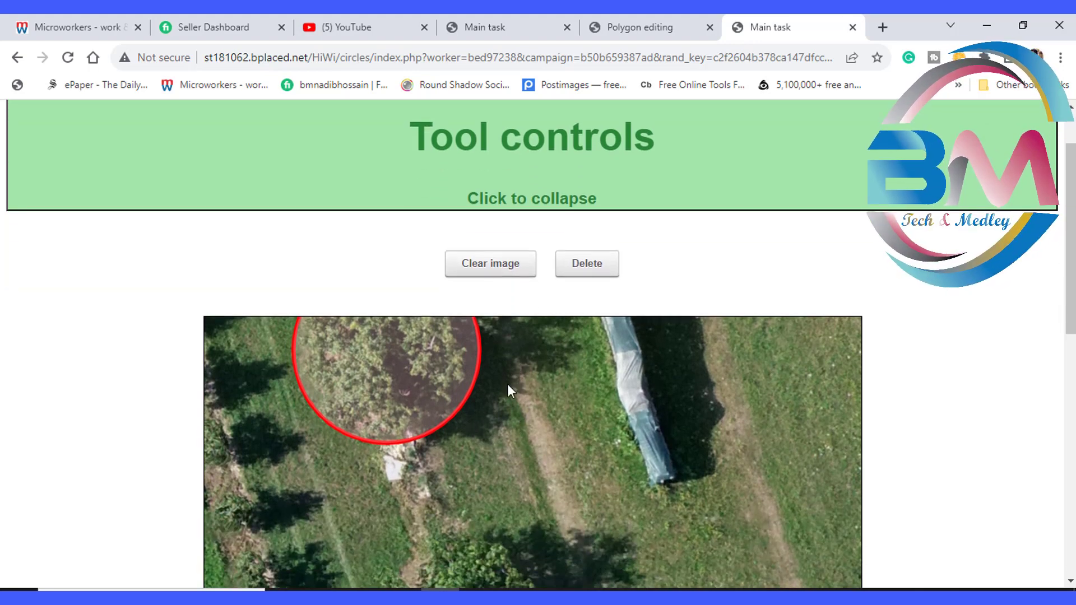
pyautogui.scroll(-2, 327, 451)
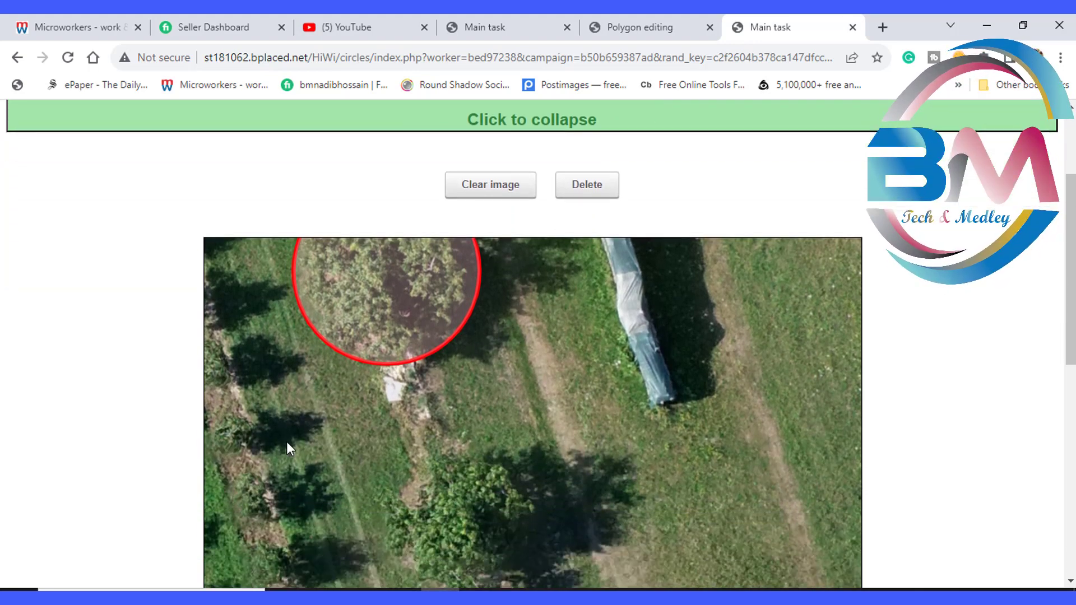
pyautogui.click(207, 283)
pyautogui.moveTo(206, 283); pyautogui.dragTo(216, 361)
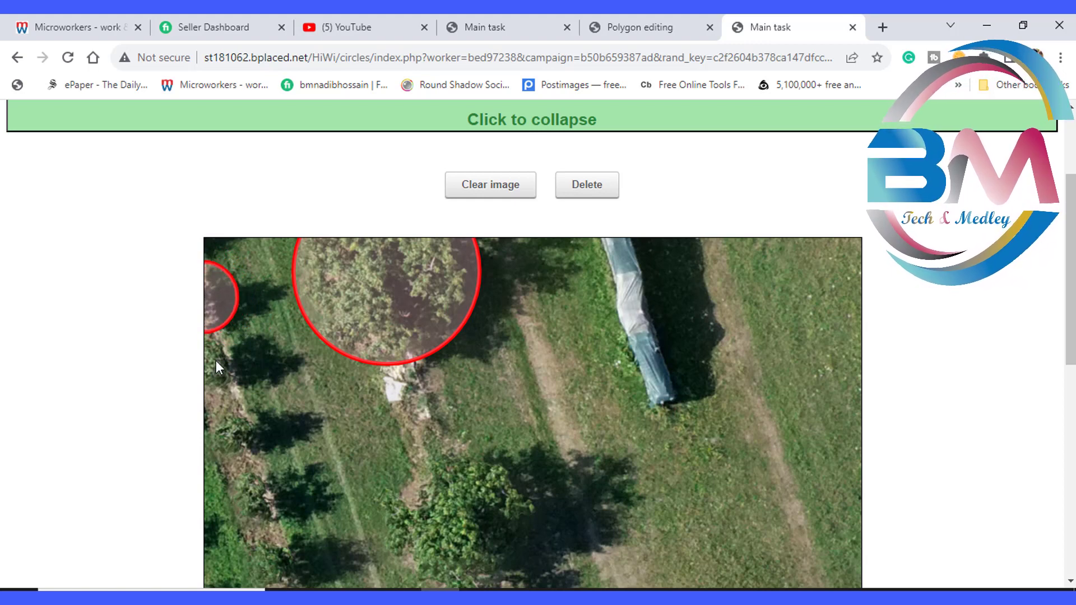
# Circle the third small tree down in the aerial image's left row, shrinking the circle to fit its crown
pyautogui.scroll(-3, 252, 411)
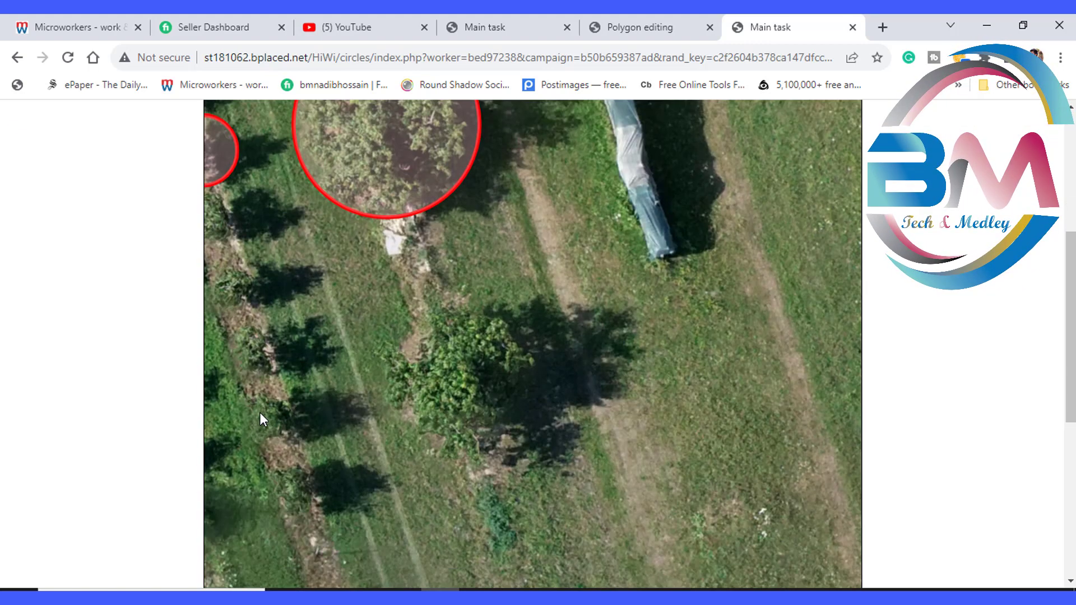
pyautogui.click(231, 272)
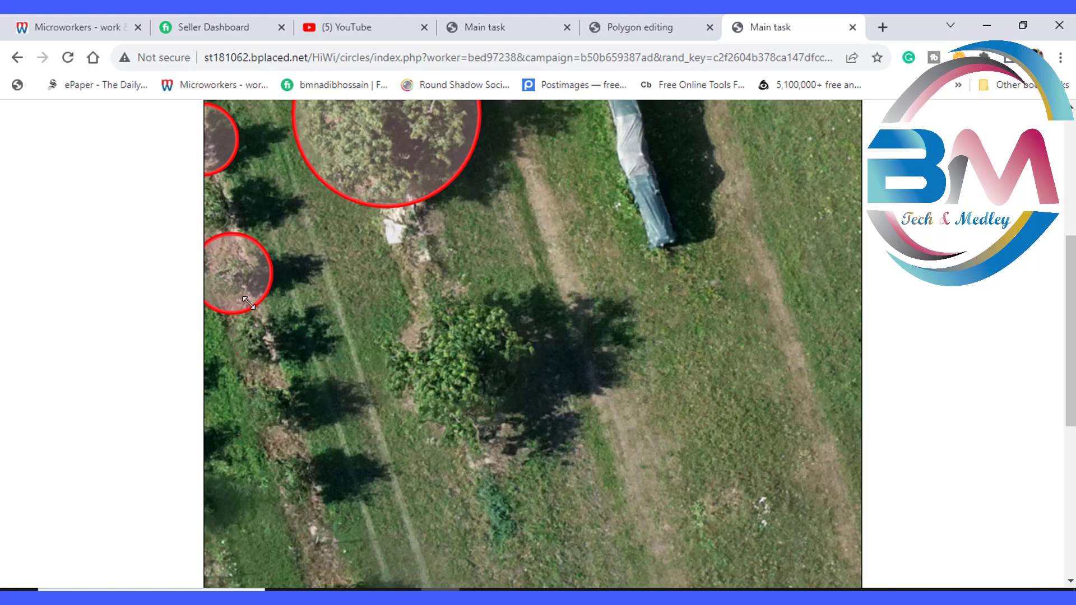
pyautogui.moveTo(249, 303); pyautogui.dragTo(237, 278)
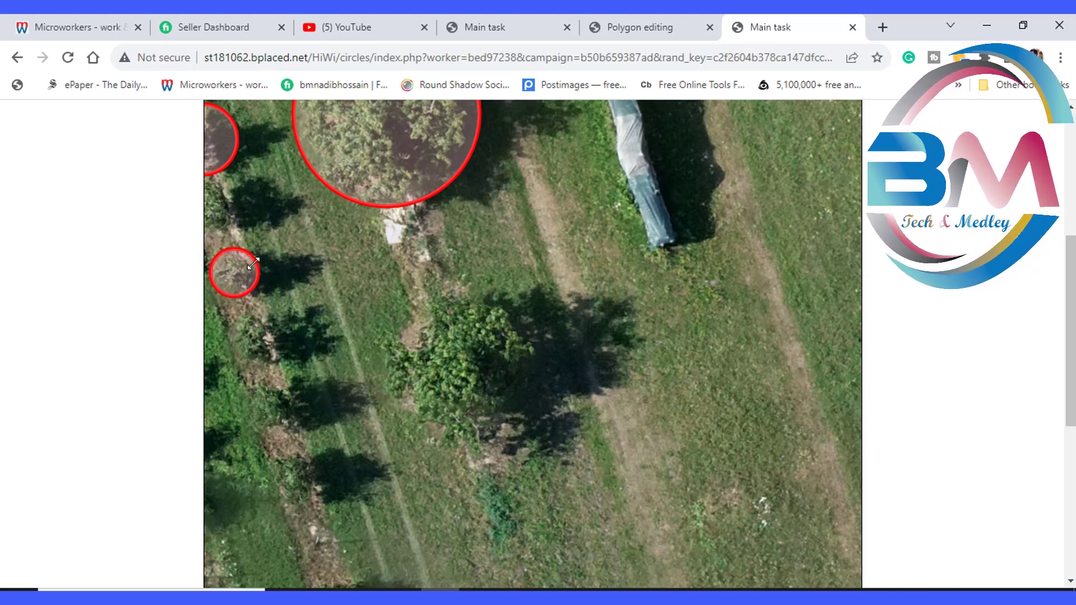
pyautogui.moveTo(255, 264); pyautogui.dragTo(236, 275)
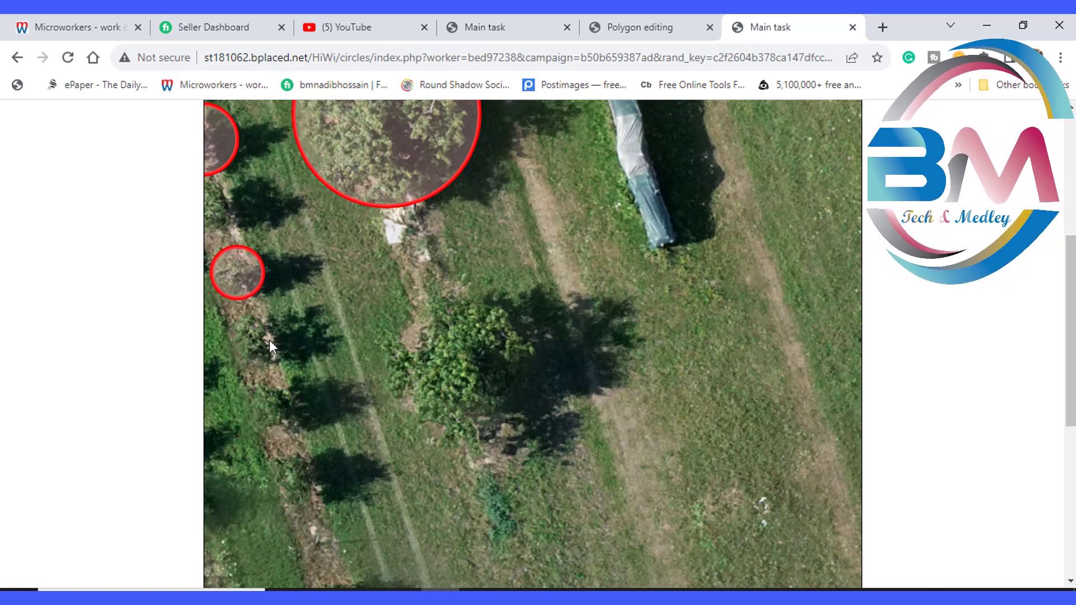
# Circle the next two small trees down the left row, reducing each circle to fit its crown
pyautogui.click(254, 332)
pyautogui.moveTo(274, 367); pyautogui.dragTo(256, 348)
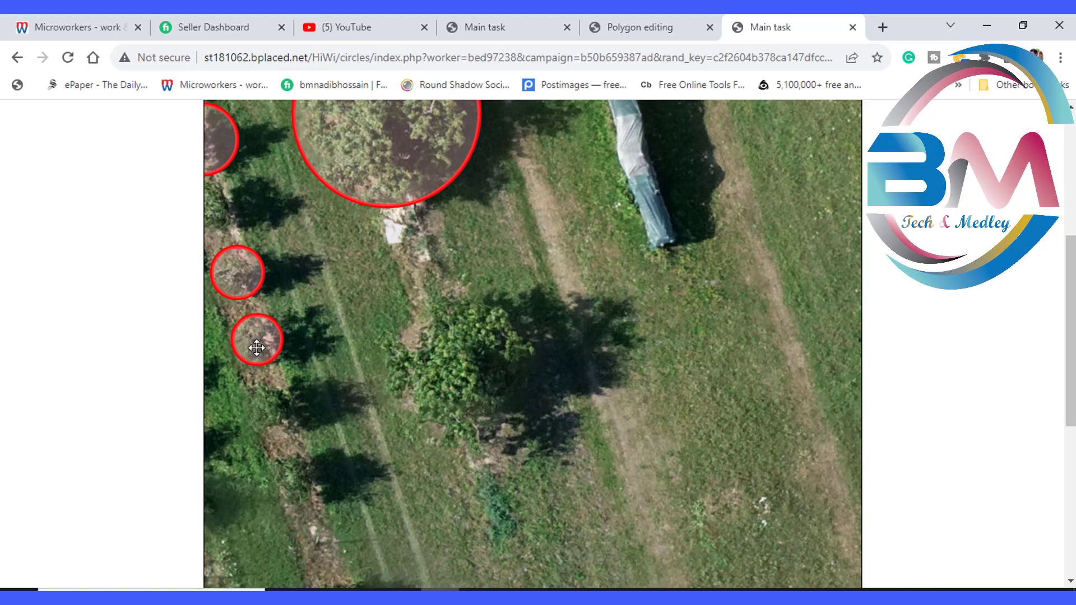
pyautogui.click(274, 399)
pyautogui.moveTo(288, 435); pyautogui.dragTo(273, 418)
pyautogui.scroll(-1, 303, 417)
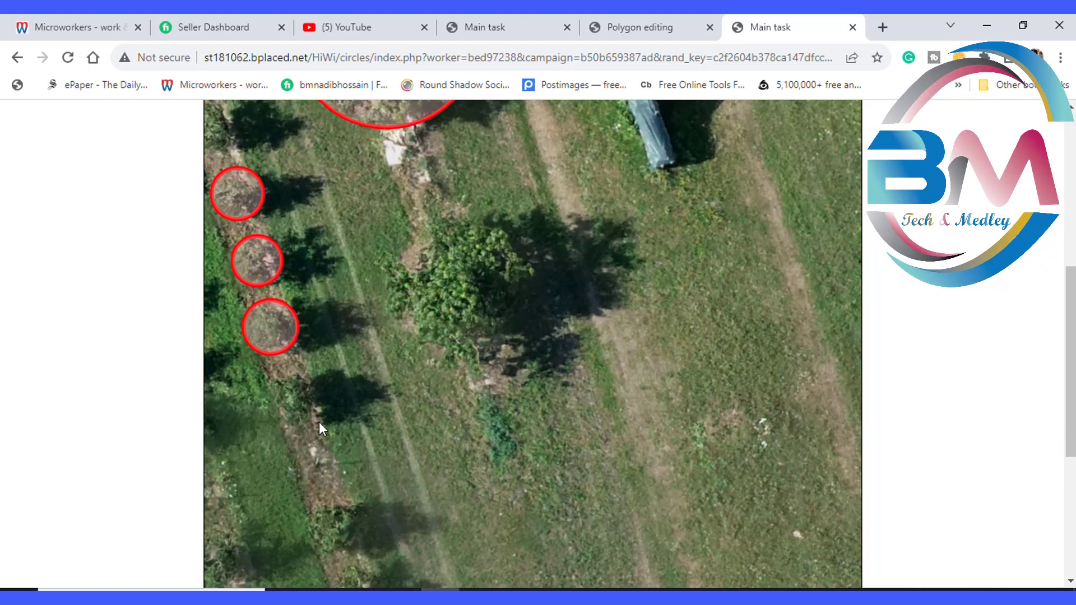
# Circle the two unmarked small trees near the lower end of the left row, shrinking and shifting the circles to fit
pyautogui.click(290, 395)
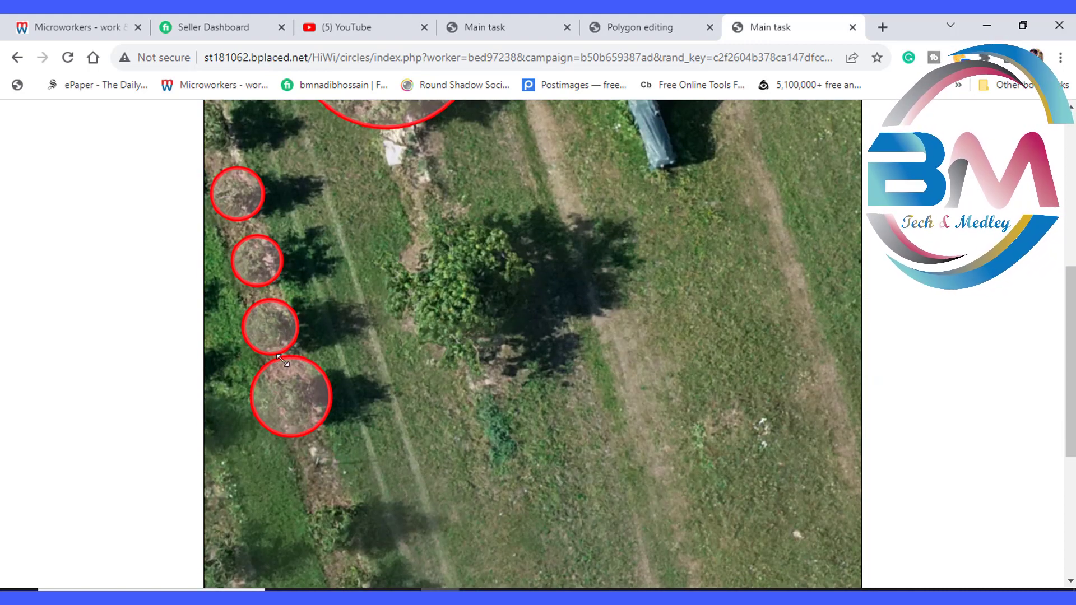
pyautogui.moveTo(282, 360); pyautogui.dragTo(288, 371)
pyautogui.scroll(-2, 380, 307)
pyautogui.click(325, 367)
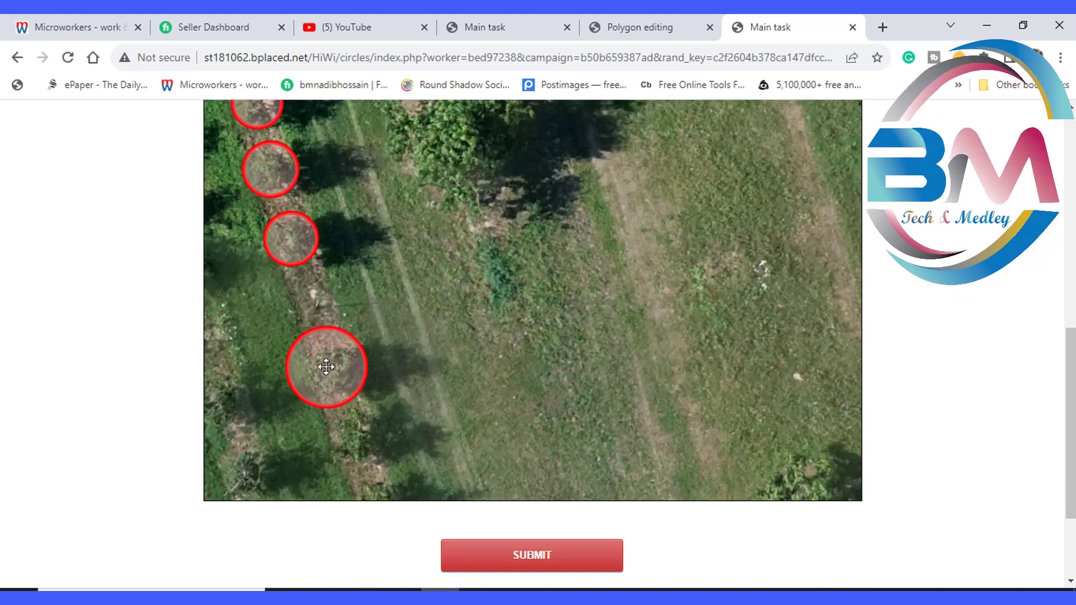
pyautogui.moveTo(346, 399); pyautogui.dragTo(339, 374)
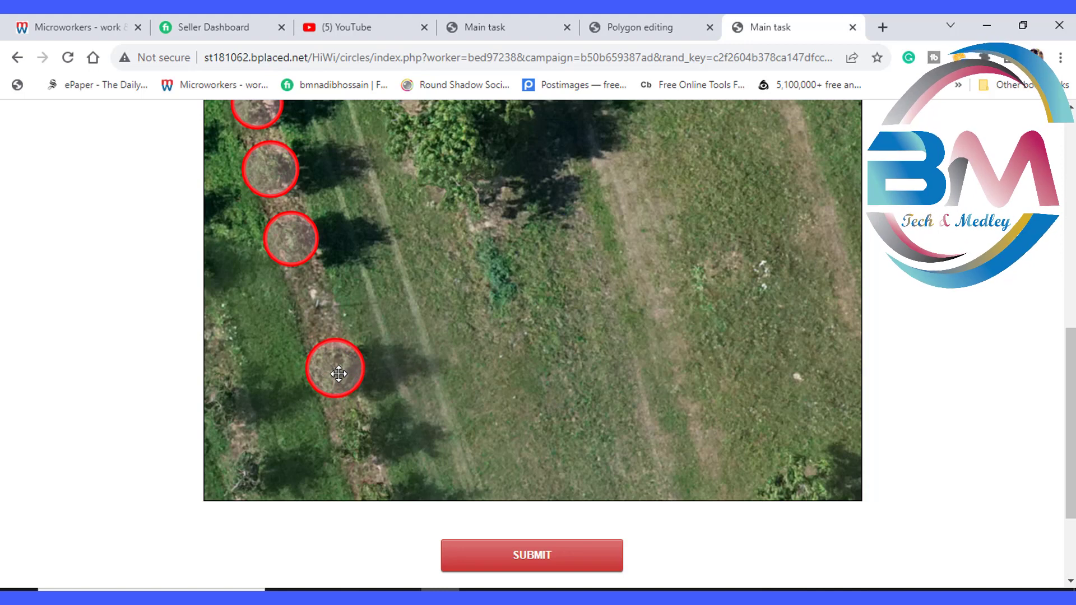
# Add a circle around the tree cut off by the aerial image's lower-right corner and align it with the crown
pyautogui.scroll(-2, 341, 381)
pyautogui.scroll(1, 341, 380)
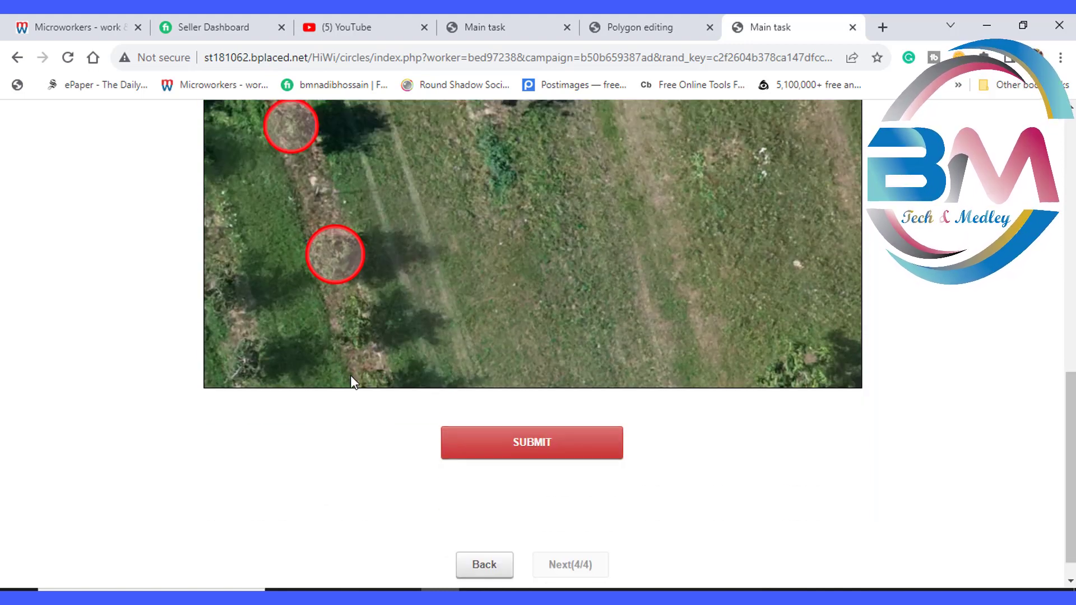
pyautogui.click(815, 413)
pyautogui.moveTo(815, 415)
pyautogui.mouseDown()
pyautogui.moveTo(801, 423)
pyautogui.moveTo(846, 415)
pyautogui.moveTo(818, 420)
pyautogui.mouseUp()
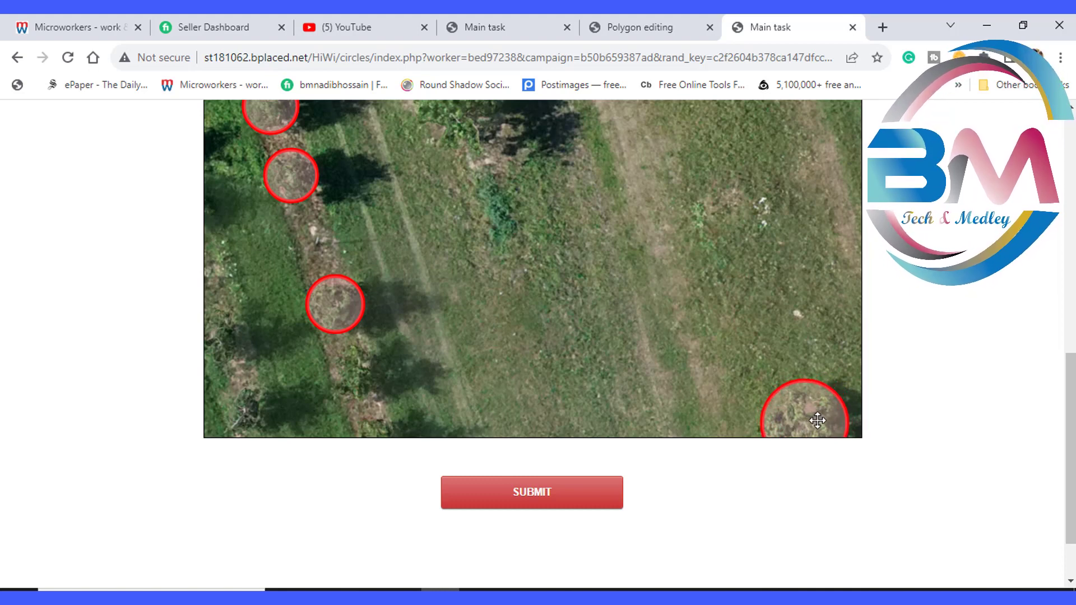
# Circle the large tree in the middle of the aerial image, sizing and positioning the circle around its crown
pyautogui.scroll(4, 684, 394)
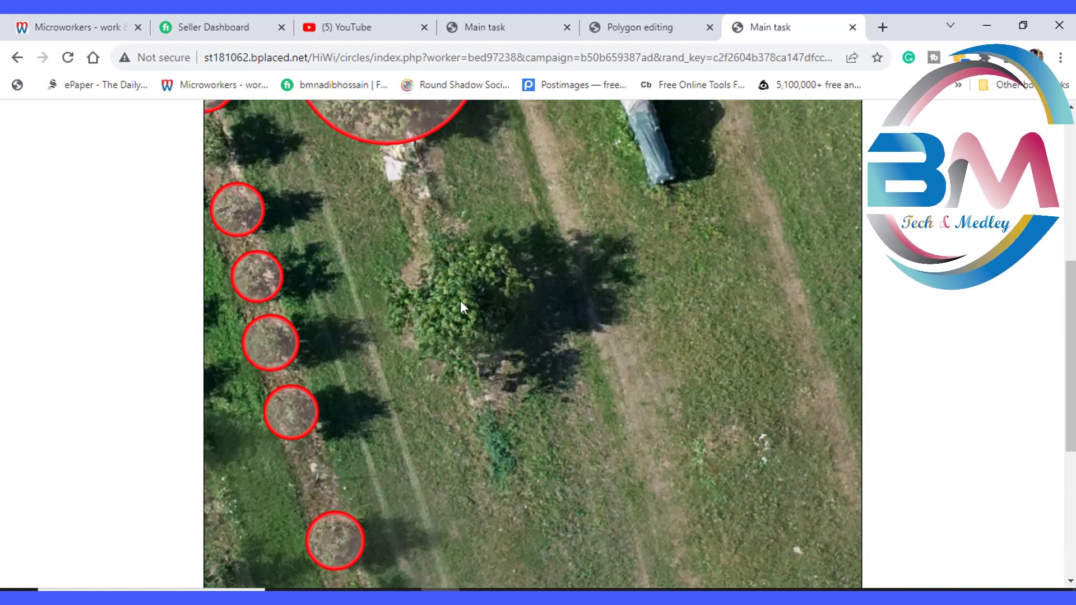
pyautogui.scroll(3, 460, 300)
pyautogui.moveTo(443, 445); pyautogui.dragTo(488, 485)
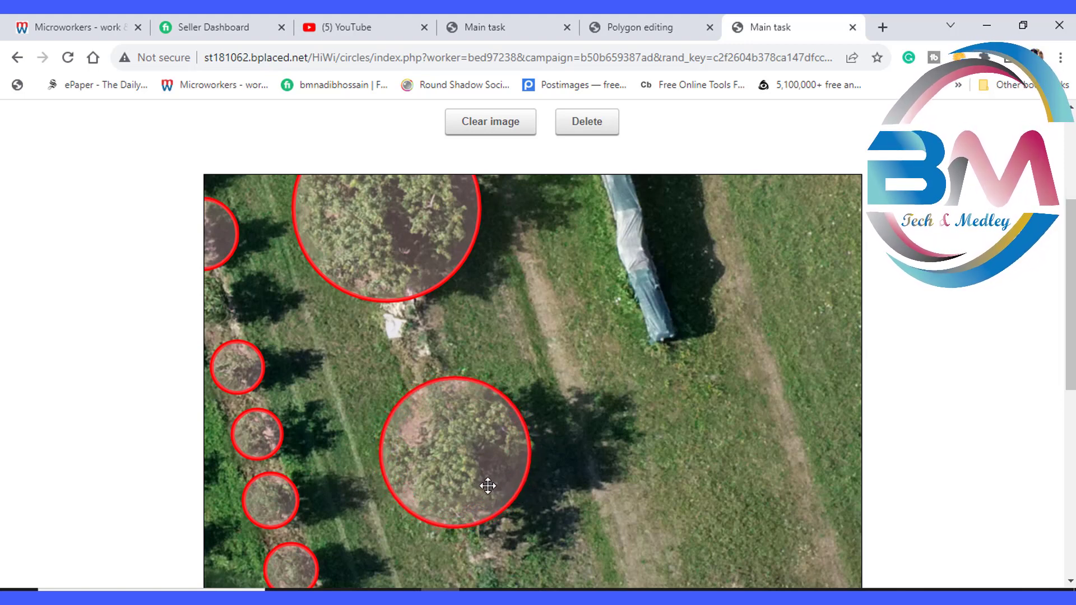
pyautogui.scroll(-4, 523, 449)
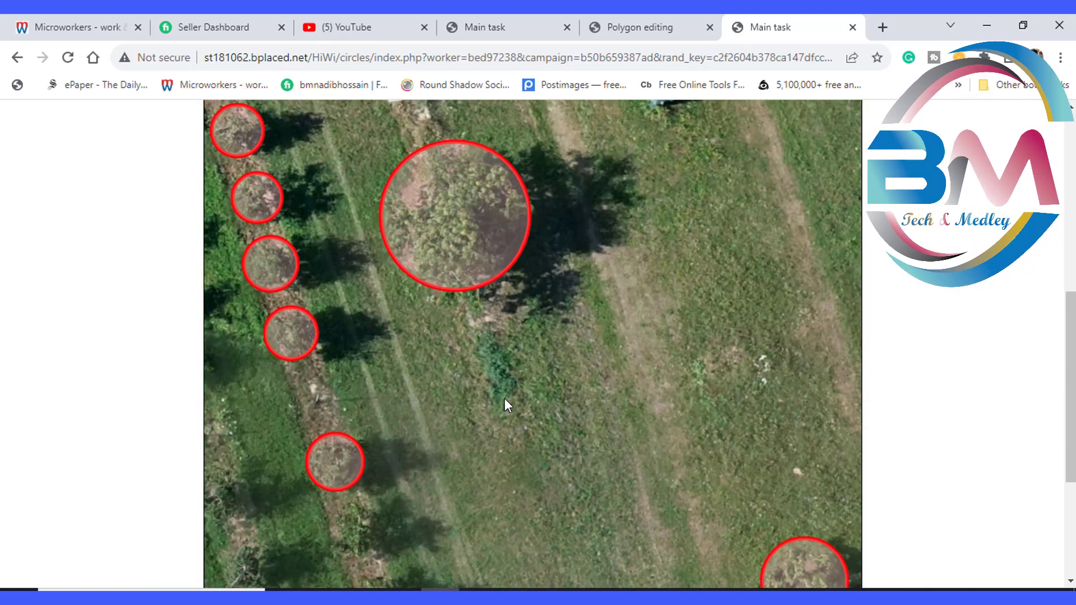
pyautogui.moveTo(479, 290); pyautogui.dragTo(477, 290)
# Submit the circled aerial image and copy the generated vcode
pyautogui.scroll(-4, 510, 341)
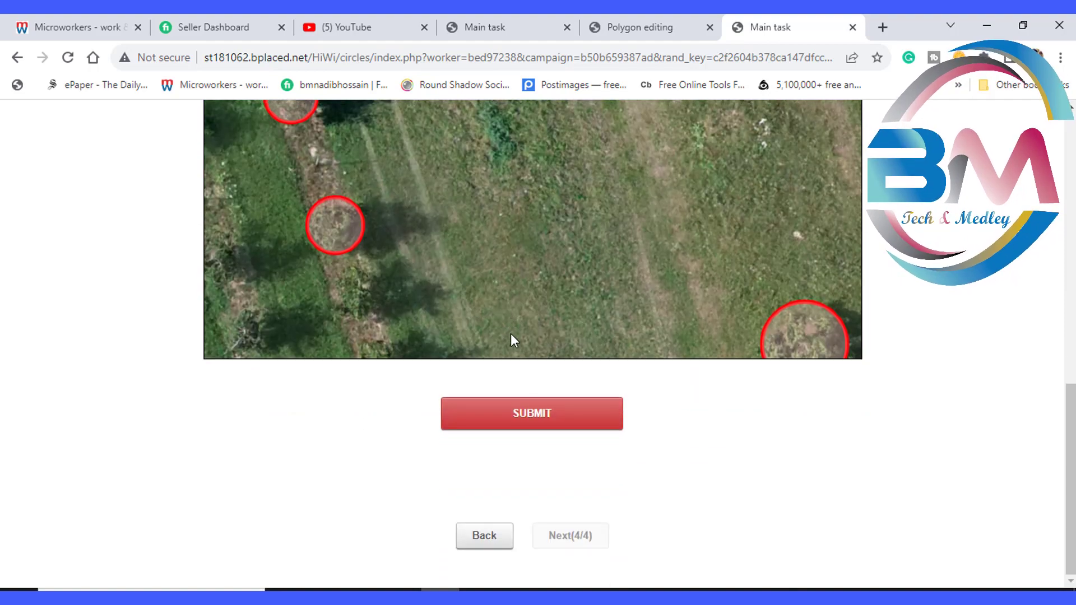
pyautogui.click(543, 419)
pyautogui.scroll(-1, 463, 353)
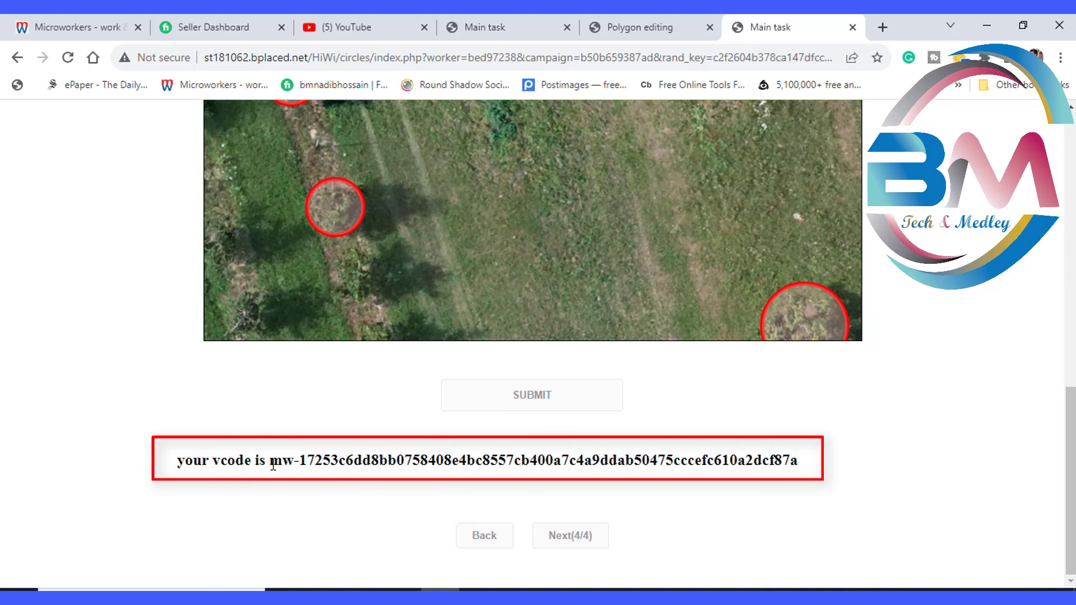
pyautogui.moveTo(276, 464); pyautogui.dragTo(805, 464)
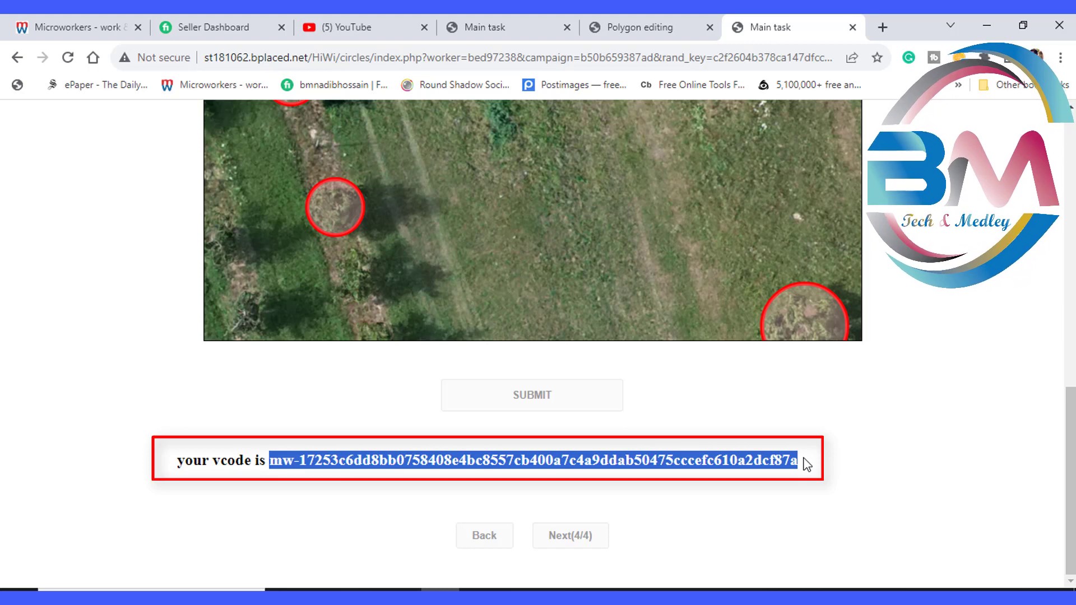
pyautogui.rightClick(663, 465)
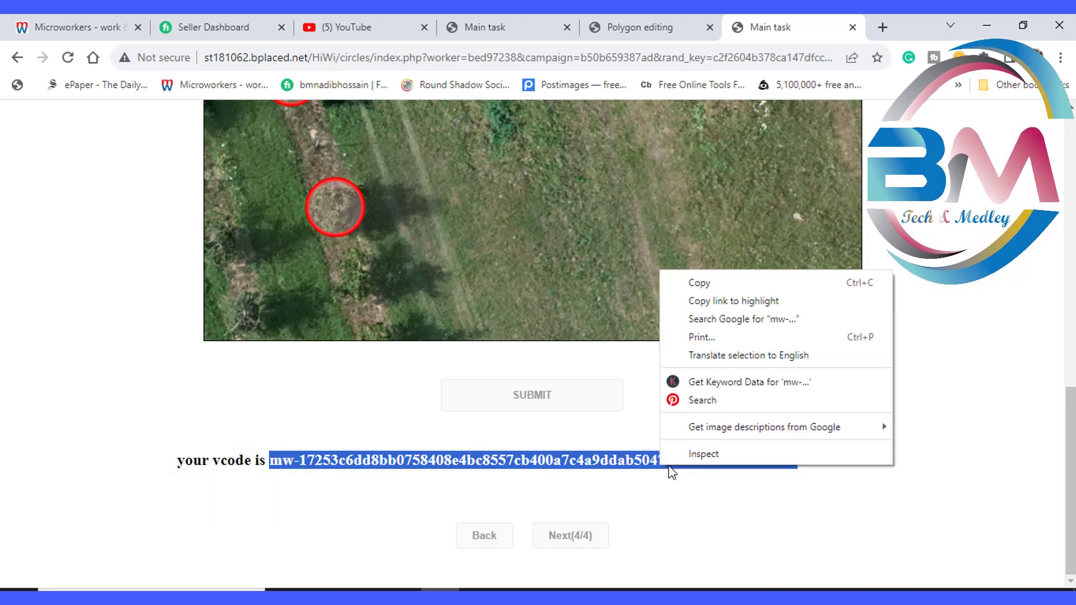
pyautogui.click(695, 283)
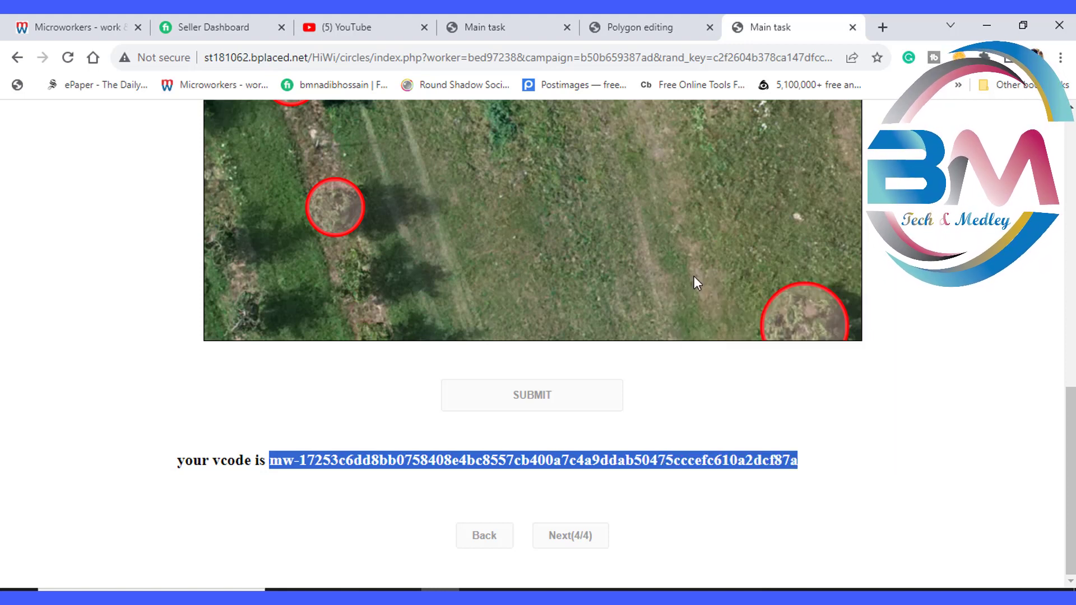
# Paste the copied verification code as the required VCODE proof on the Microworkers job page and confirm the task as completed
pyautogui.click(95, 27)
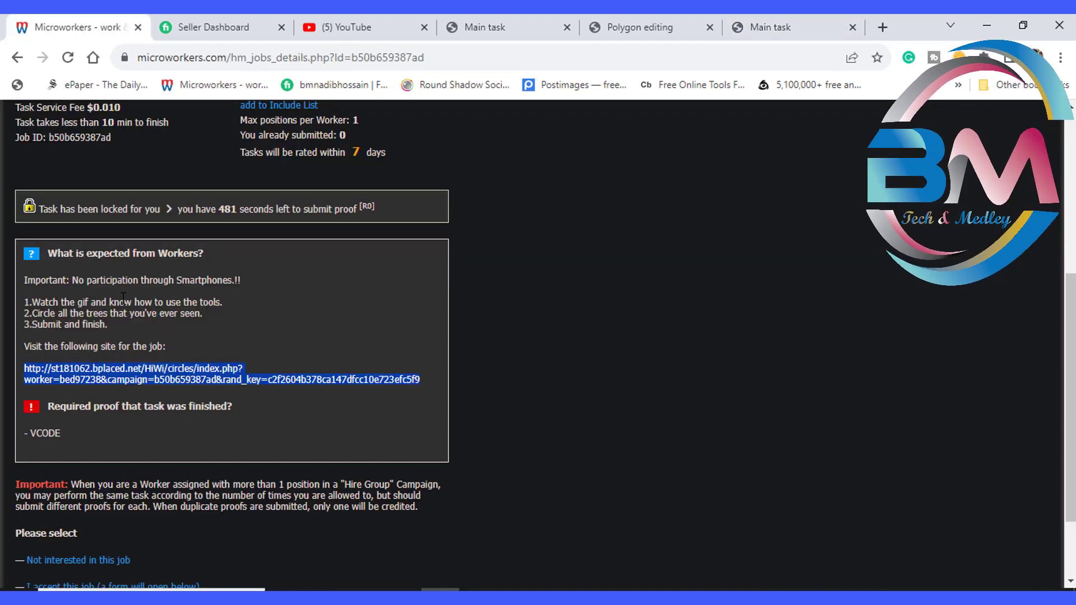
pyautogui.scroll(-2, 143, 378)
pyautogui.click(159, 483)
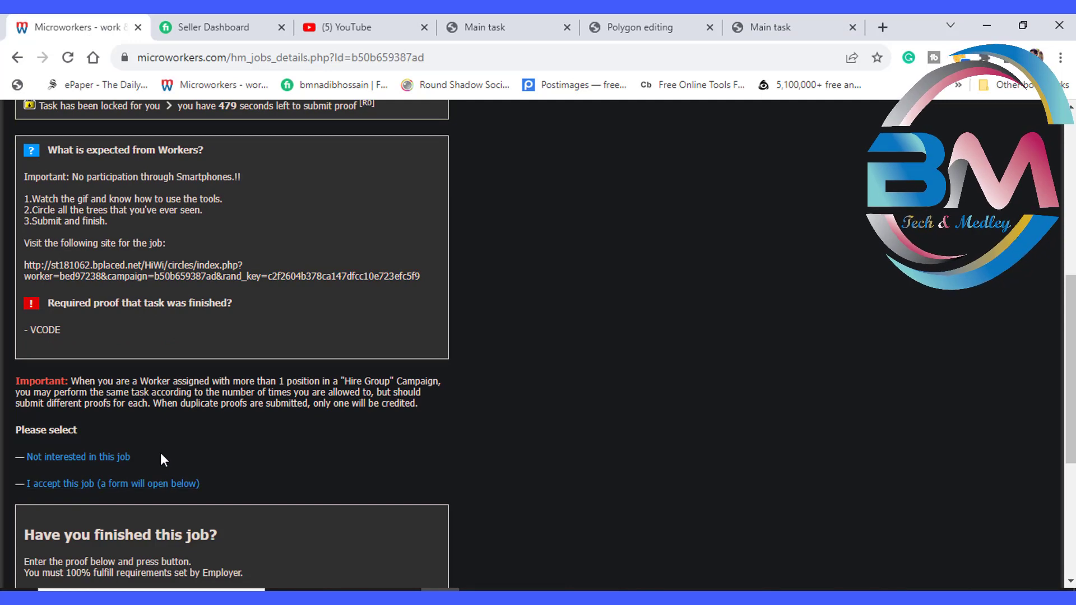
pyautogui.scroll(-3, 160, 453)
pyautogui.scroll(-2, 159, 355)
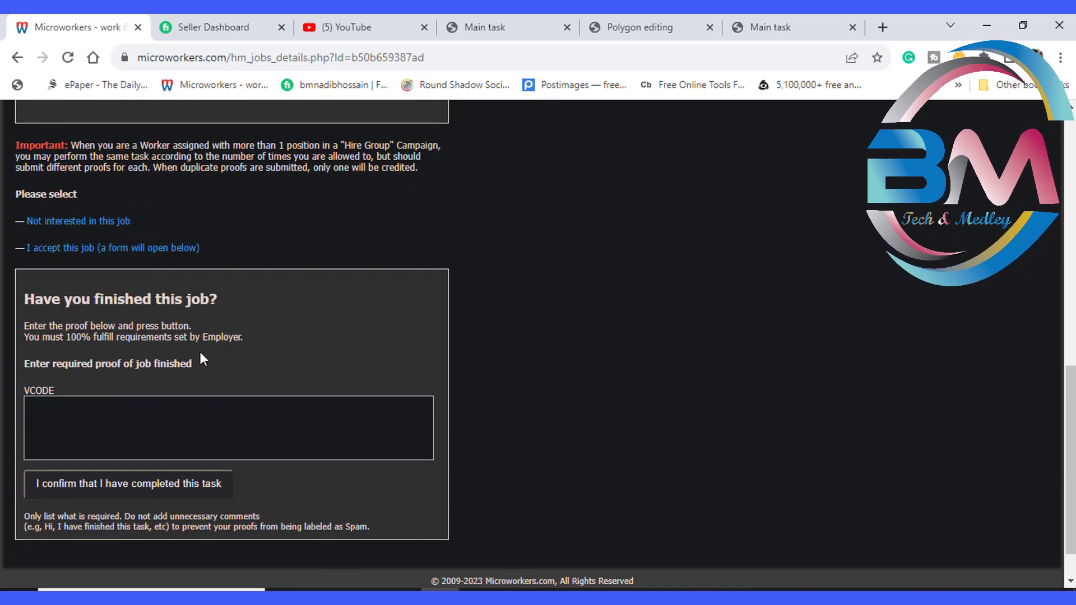
pyautogui.click(113, 424)
pyautogui.rightClick(113, 424)
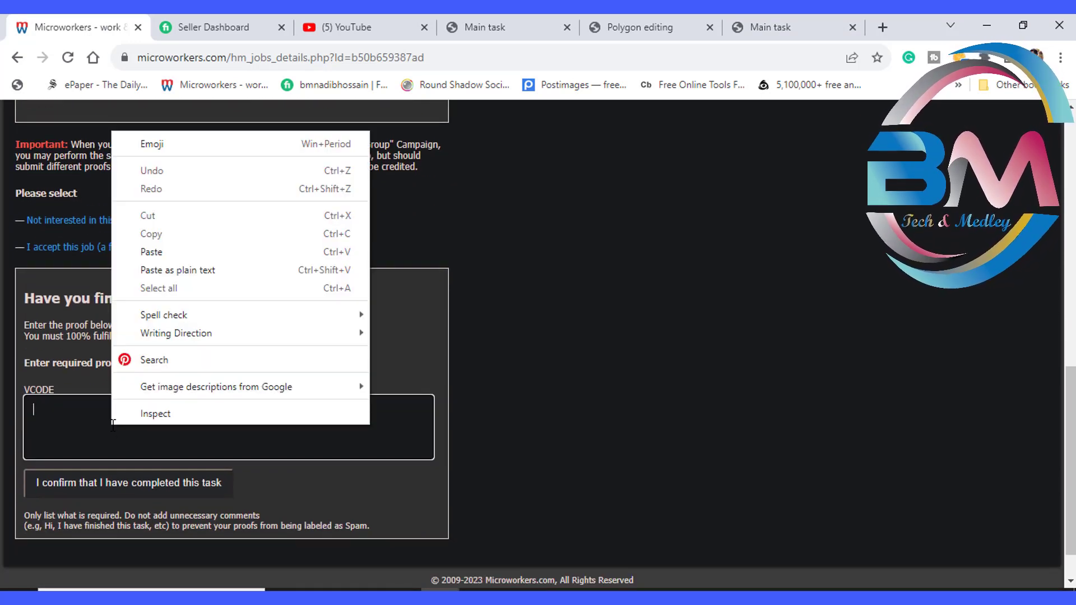
pyautogui.click(159, 252)
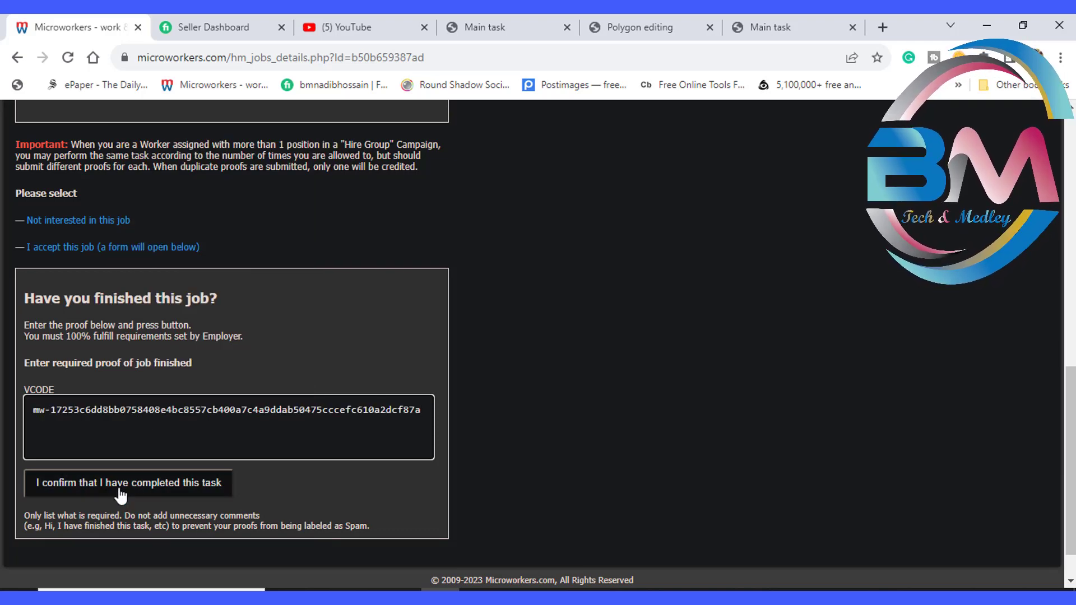
pyautogui.click(209, 490)
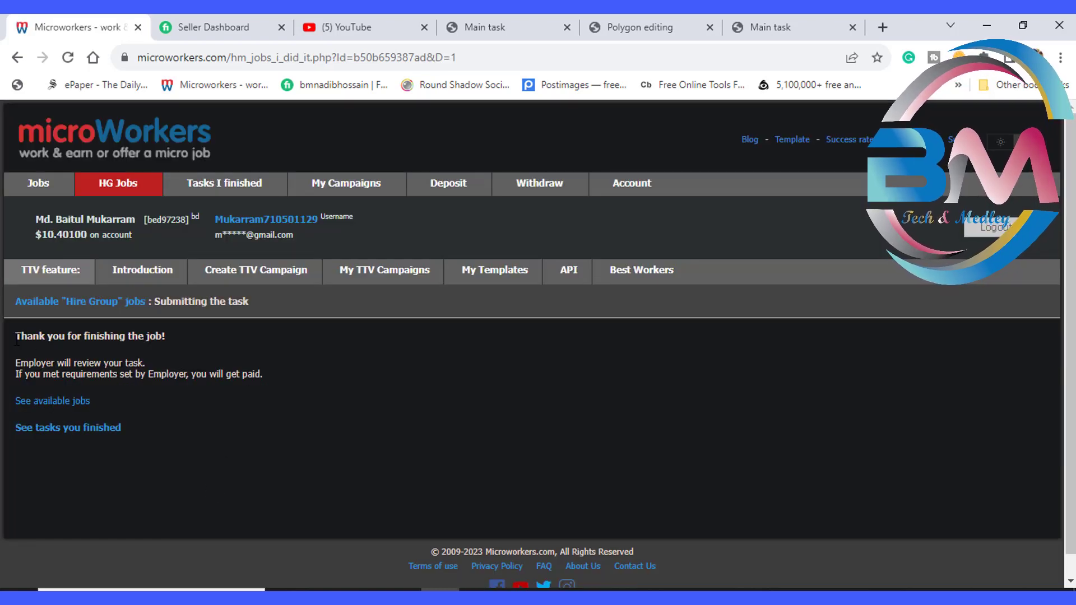
# Go to the list of available Microworkers jobs and look through the latest ones
pyautogui.moveTo(17, 339); pyautogui.dragTo(147, 334)
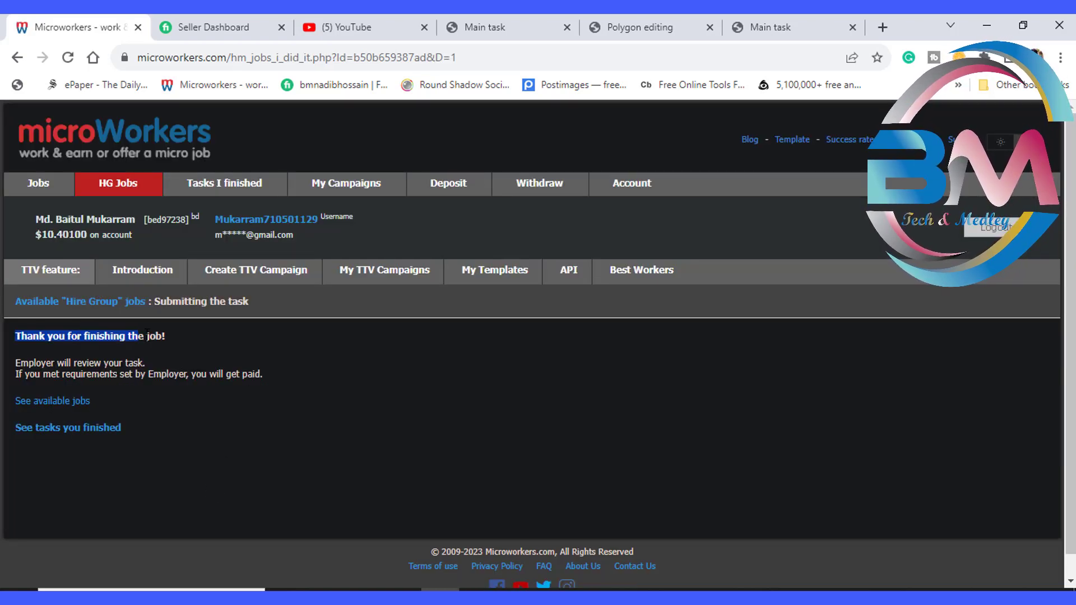
pyautogui.click(240, 344)
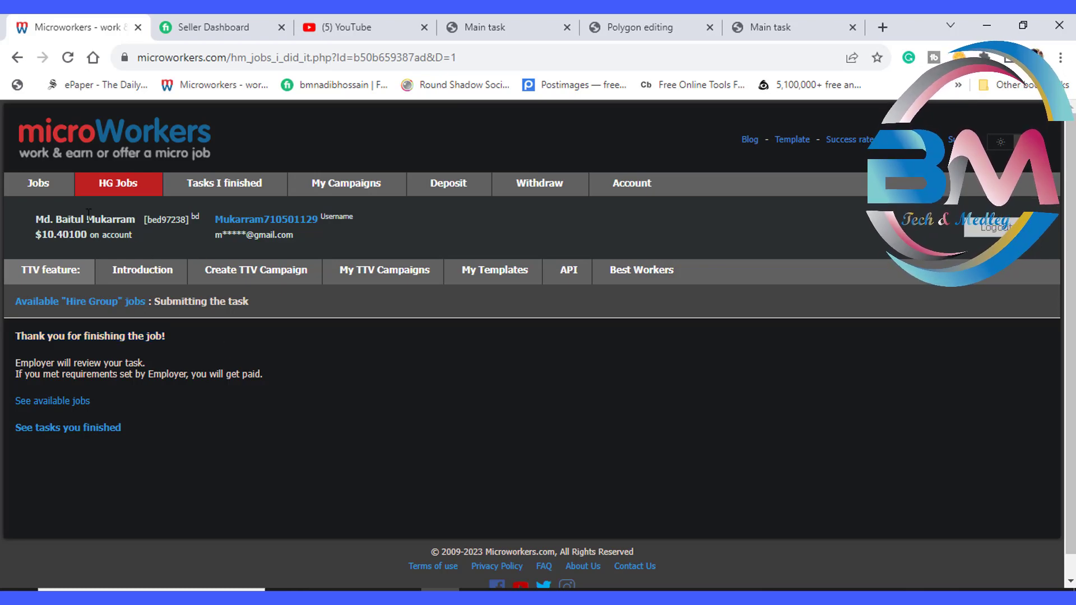
pyautogui.click(33, 186)
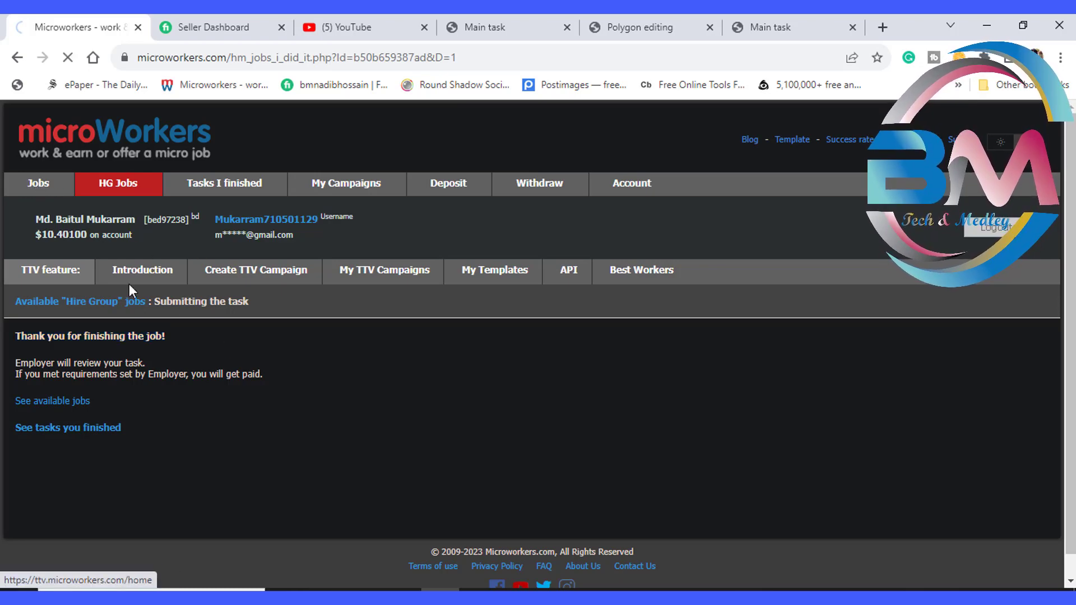
pyautogui.scroll(-4, 130, 325)
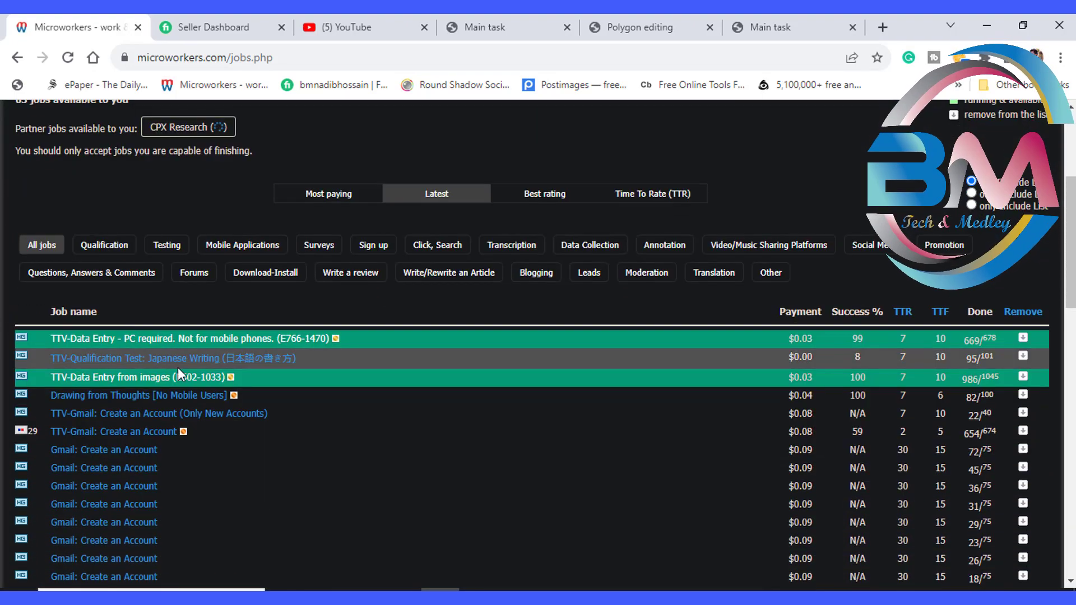
pyautogui.scroll(-1, 131, 352)
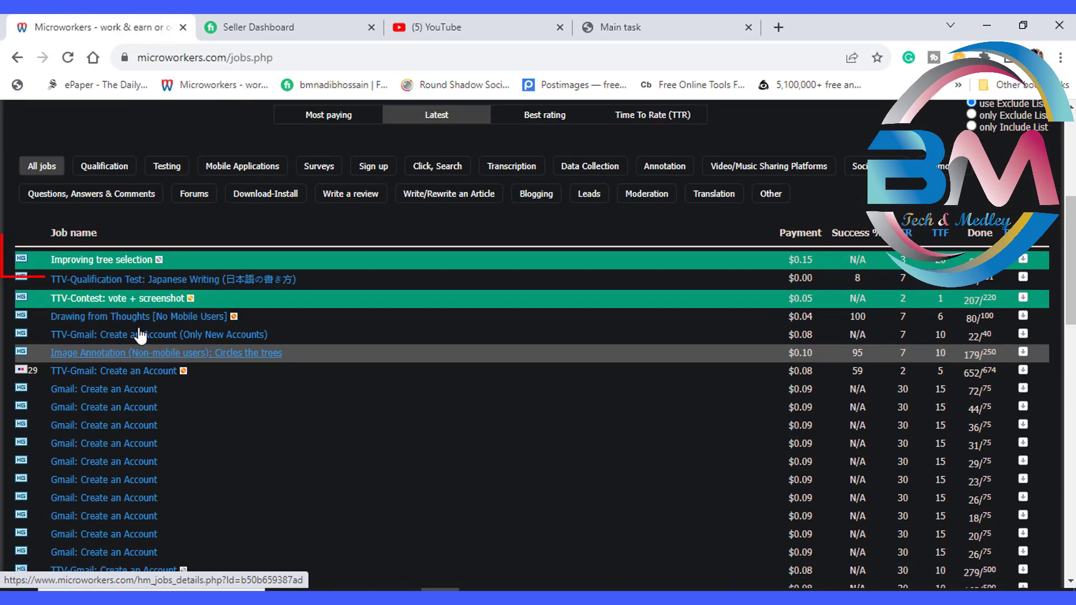
# Open the "Improving tree selection" job and review its details and worker instructions
pyautogui.click(133, 260)
pyautogui.scroll(-5, 286, 340)
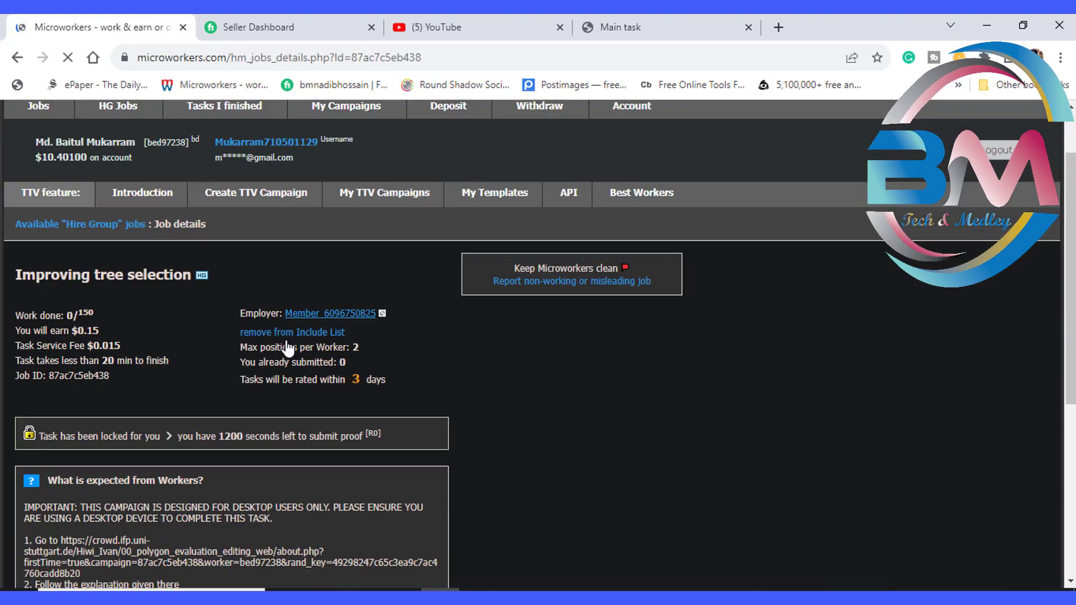
pyautogui.scroll(-2, 285, 338)
pyautogui.scroll(2, 268, 329)
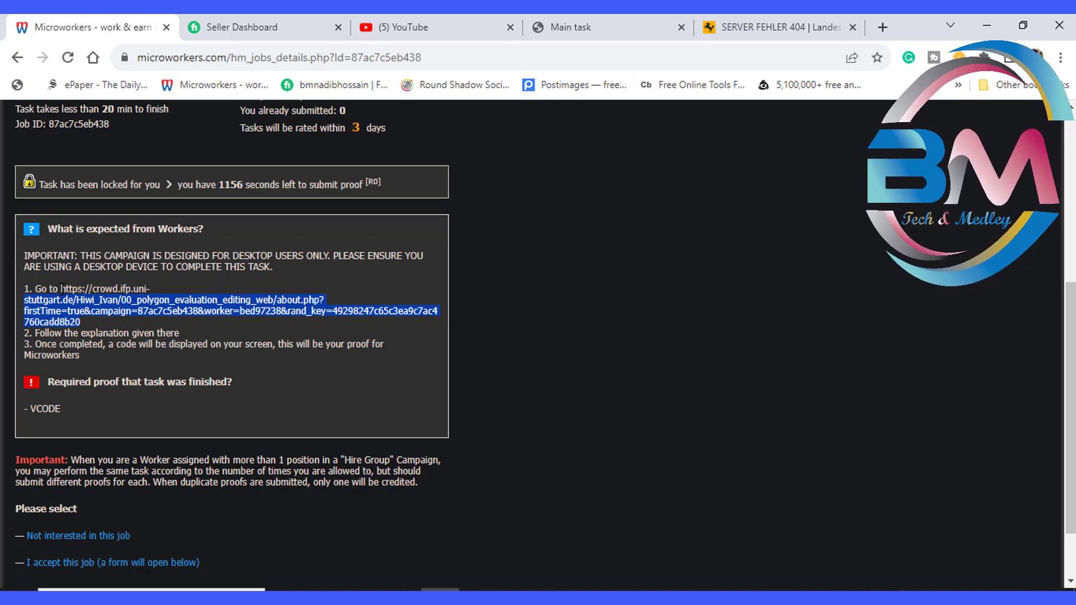
# Copy the task link from the job instructions and load it in a new browser tab, replacing the 404 error page
pyautogui.moveTo(62, 289); pyautogui.dragTo(137, 326)
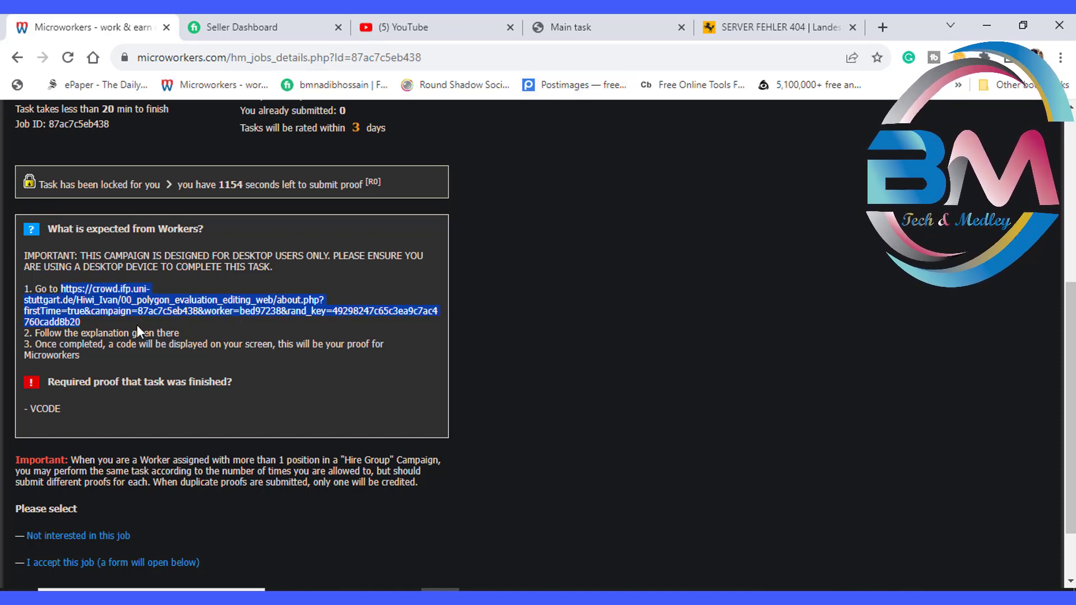
pyautogui.rightClick(159, 308)
pyautogui.click(208, 324)
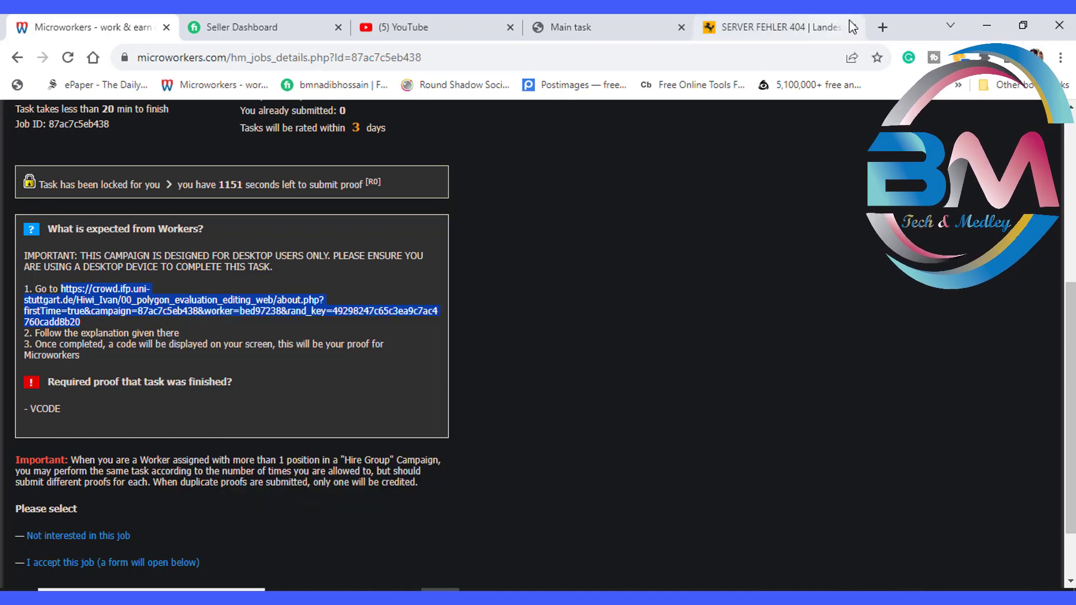
pyautogui.click(854, 26)
pyautogui.click(787, 25)
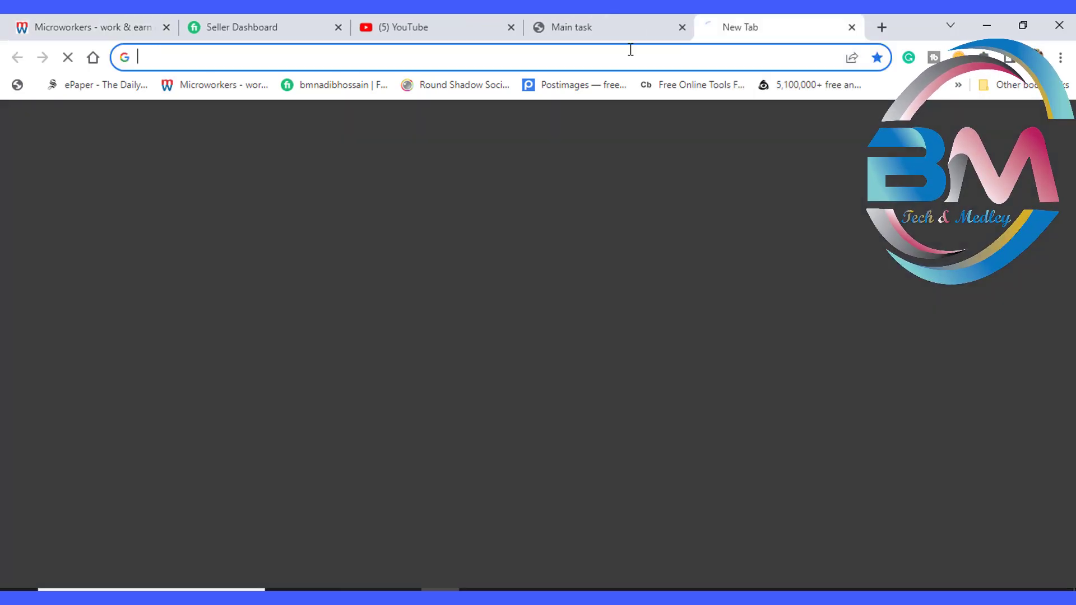
pyautogui.rightClick(422, 58)
pyautogui.click(453, 161)
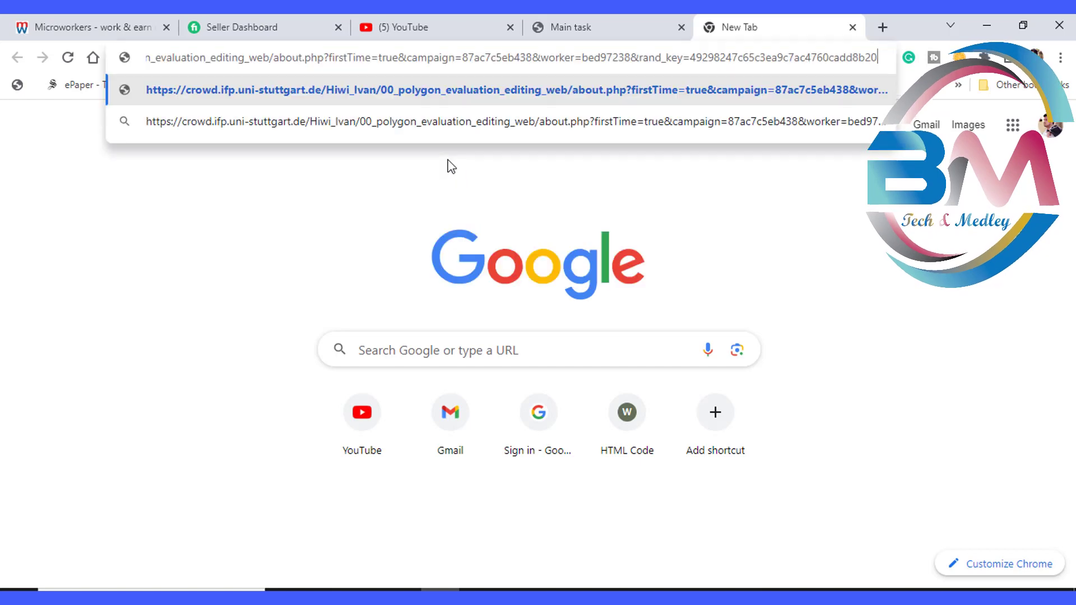
pyautogui.press('Return')
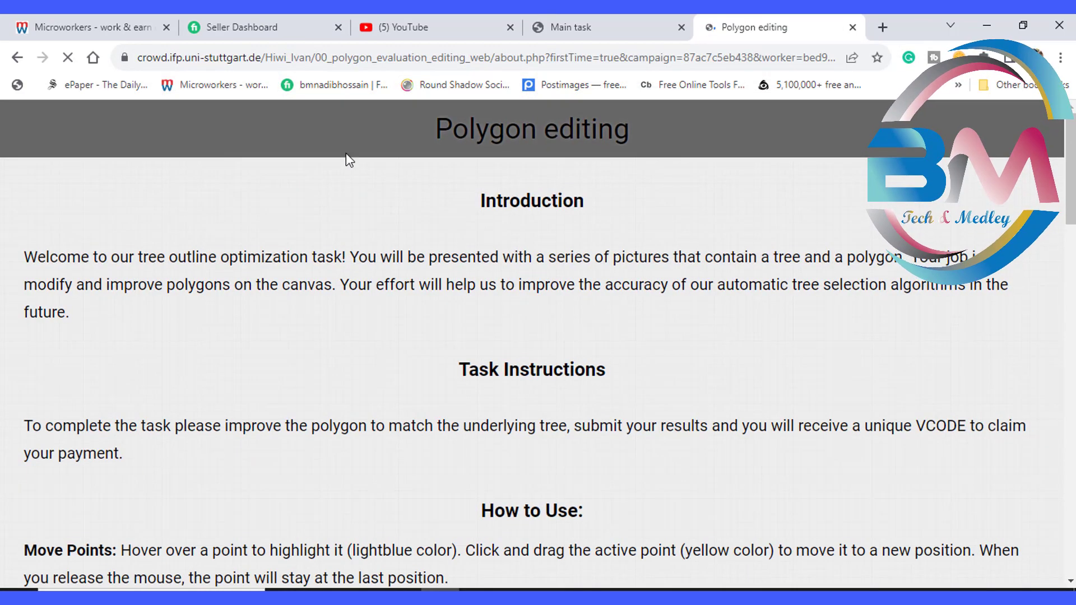
# Read the Polygon editing instructions on how to move, insert and delete polygon points
pyautogui.scroll(-1, 518, 279)
pyautogui.scroll(-5, 517, 278)
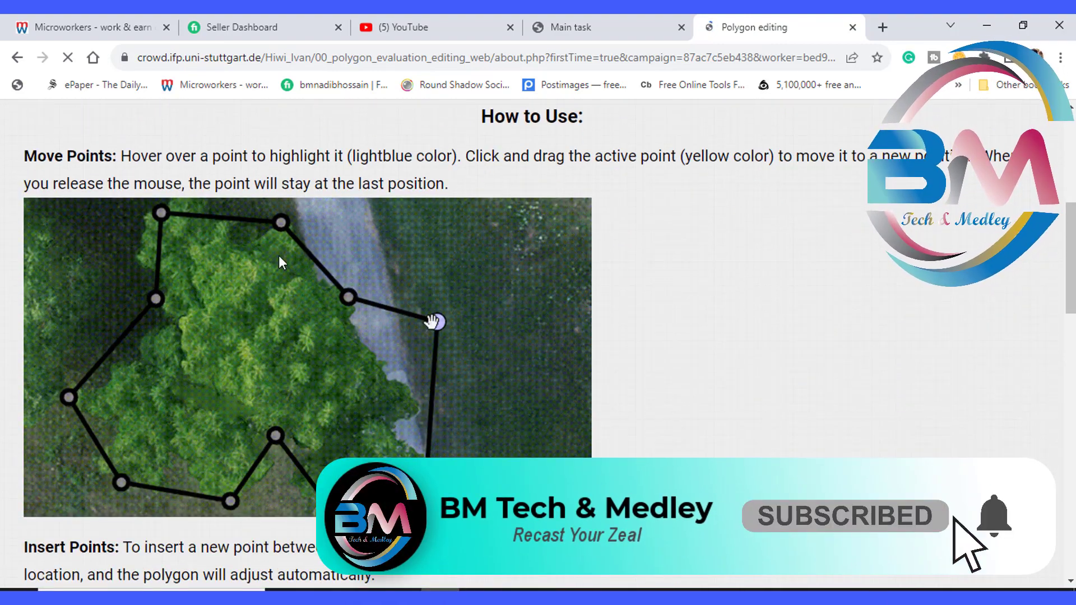
pyautogui.scroll(-3, 294, 370)
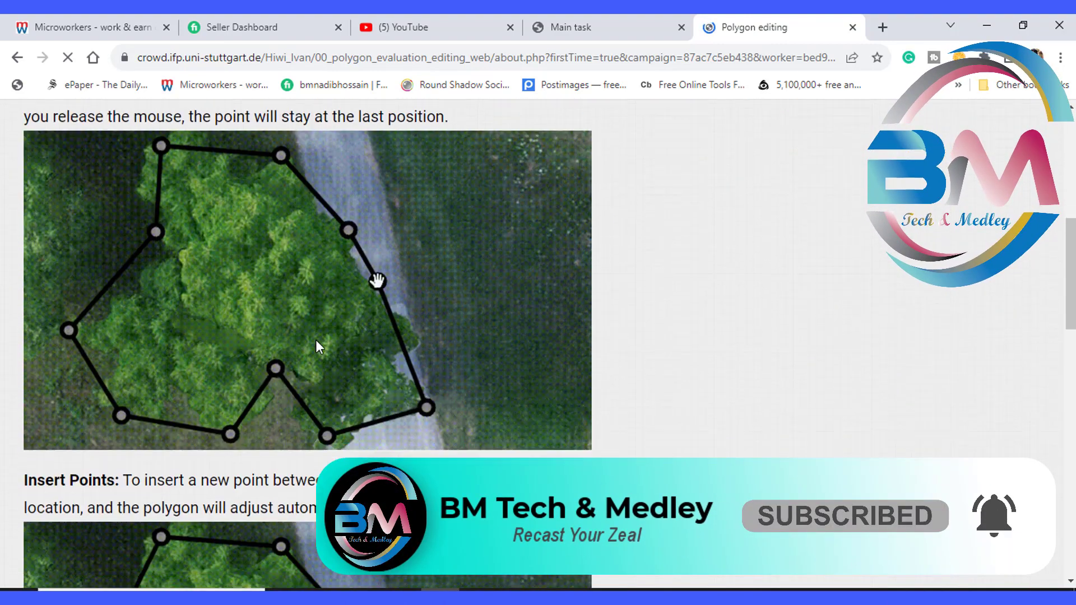
pyautogui.scroll(2, 224, 309)
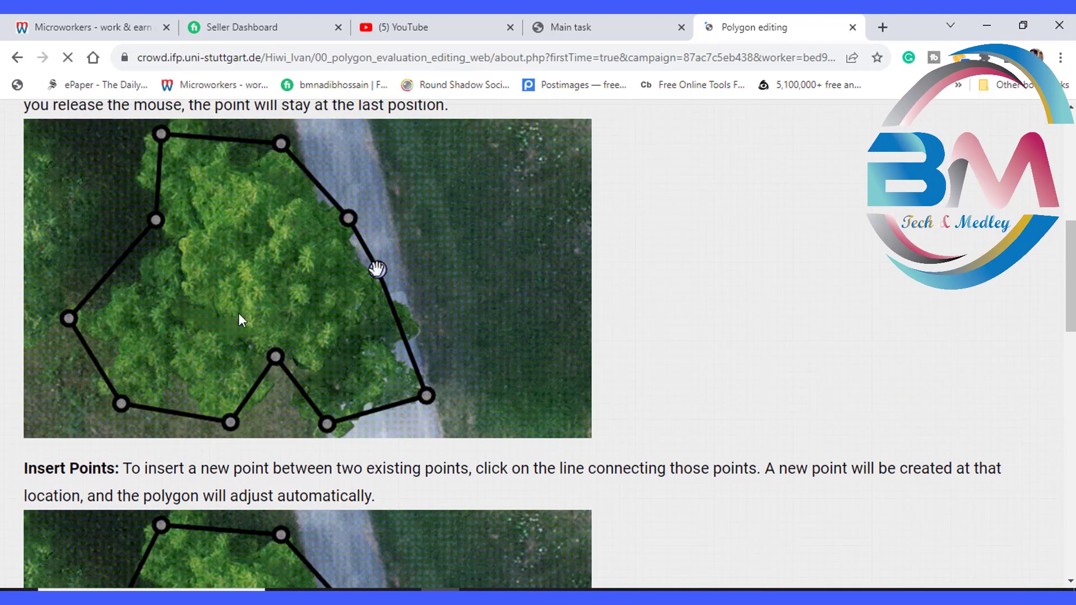
pyautogui.scroll(-8, 246, 336)
pyautogui.scroll(-1, 297, 347)
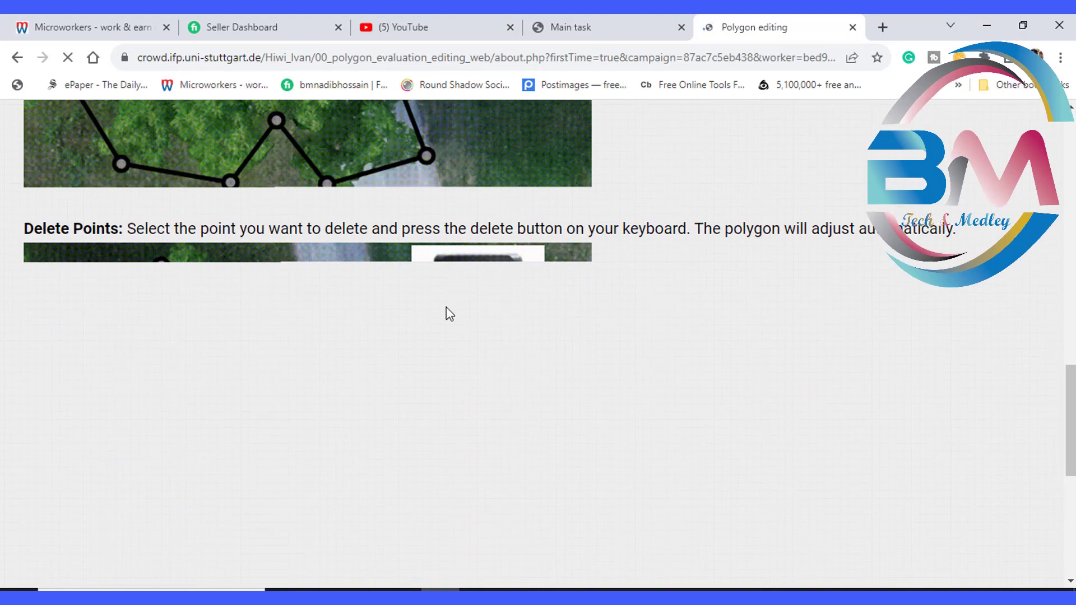
# Finish going through the Polygon editing instructions to the conclusion and start the qualification task
pyautogui.scroll(7, 446, 322)
pyautogui.scroll(-15, 446, 338)
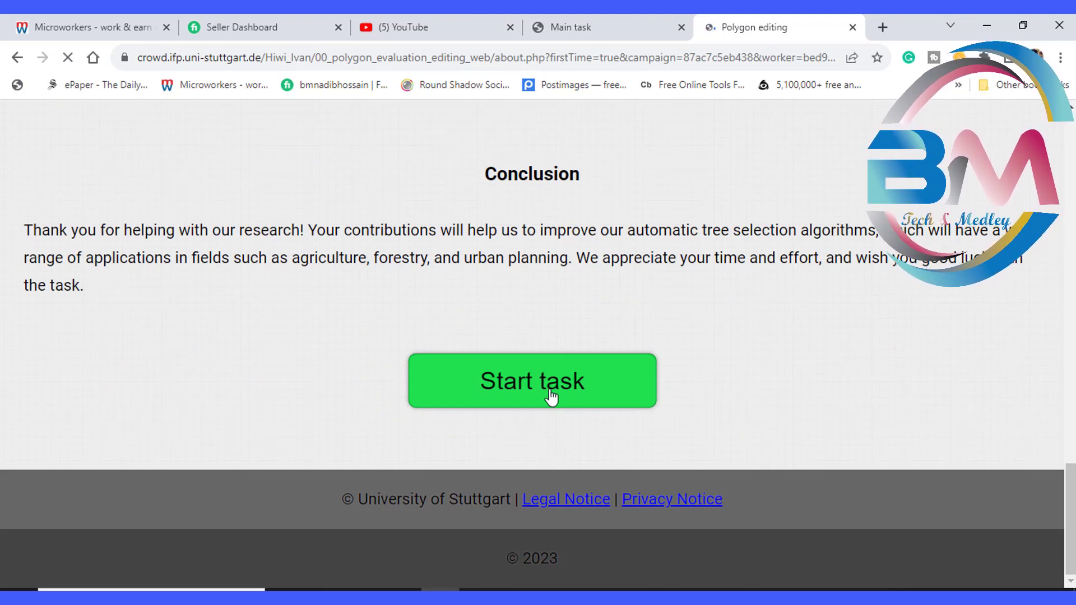
pyautogui.click(550, 404)
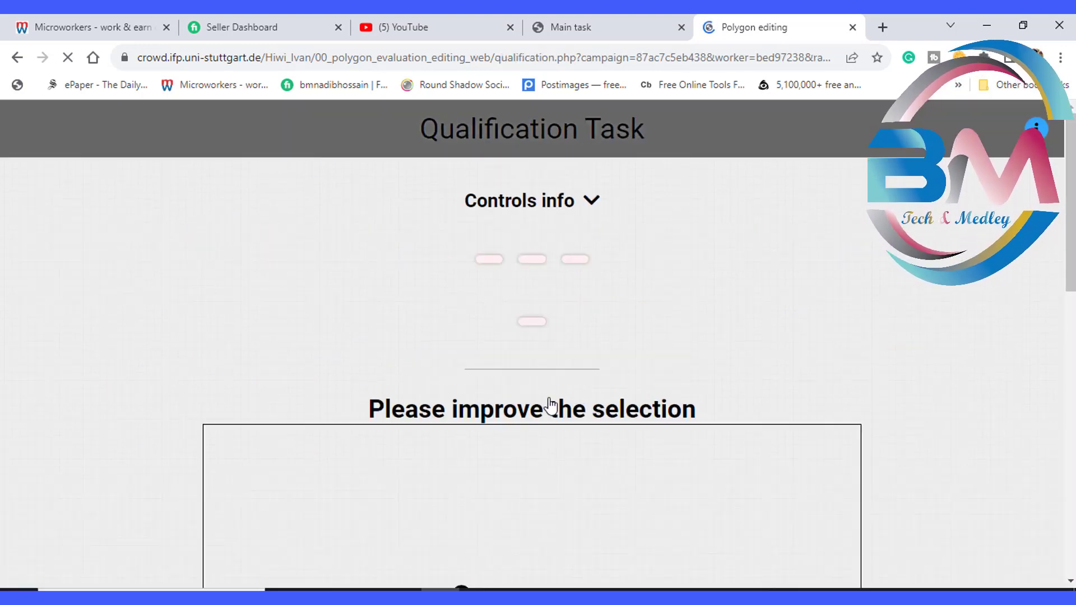
# Review the qualification task's controls for selecting, moving, creating and deleting points, and examine the given tree polygon
pyautogui.scroll(-5, 540, 377)
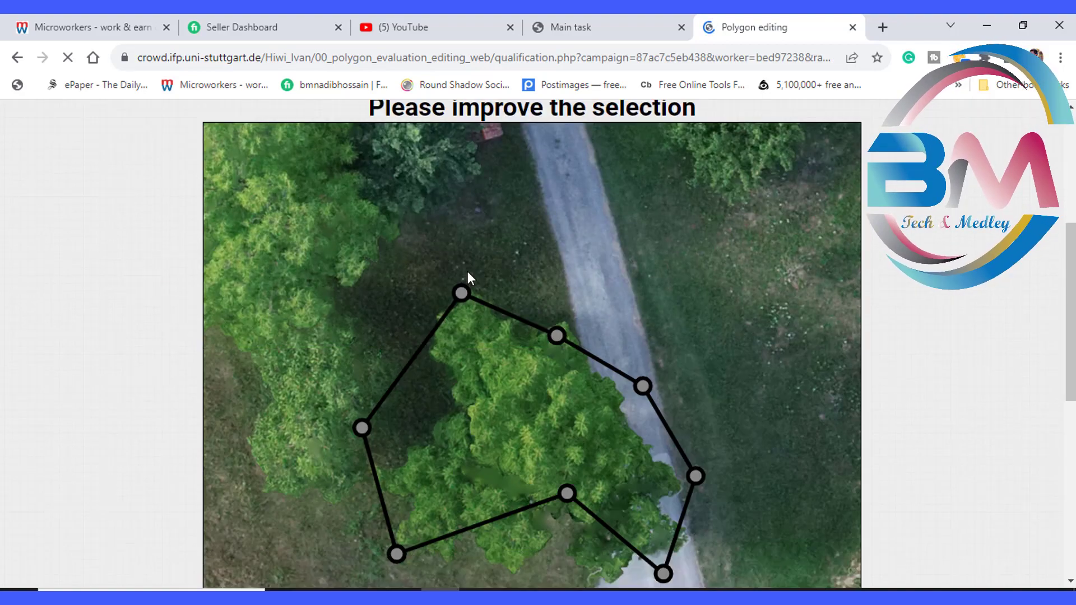
pyautogui.scroll(5, 495, 258)
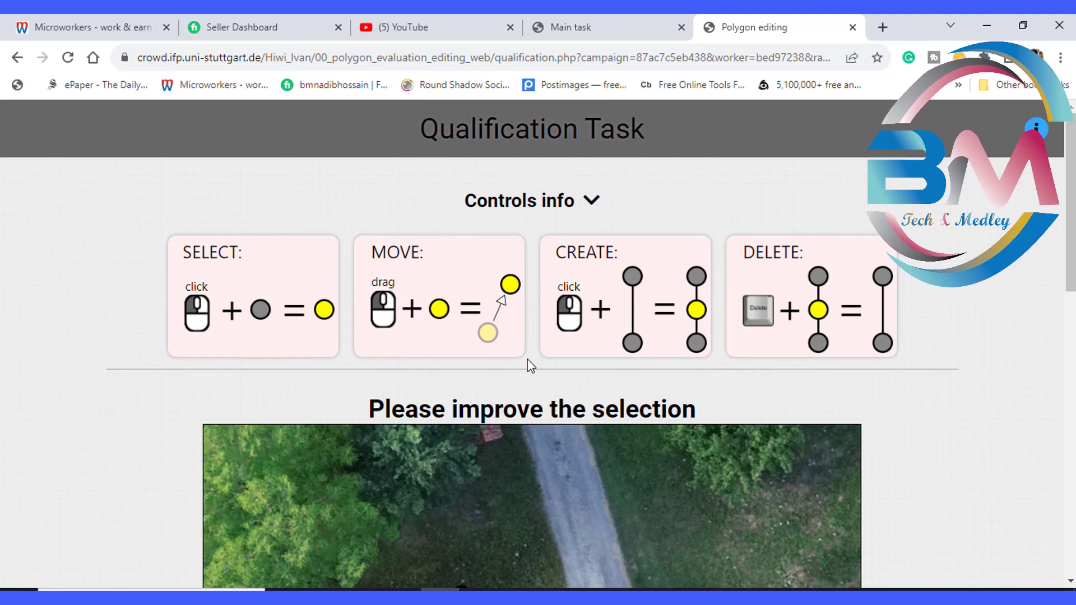
pyautogui.scroll(-7, 482, 359)
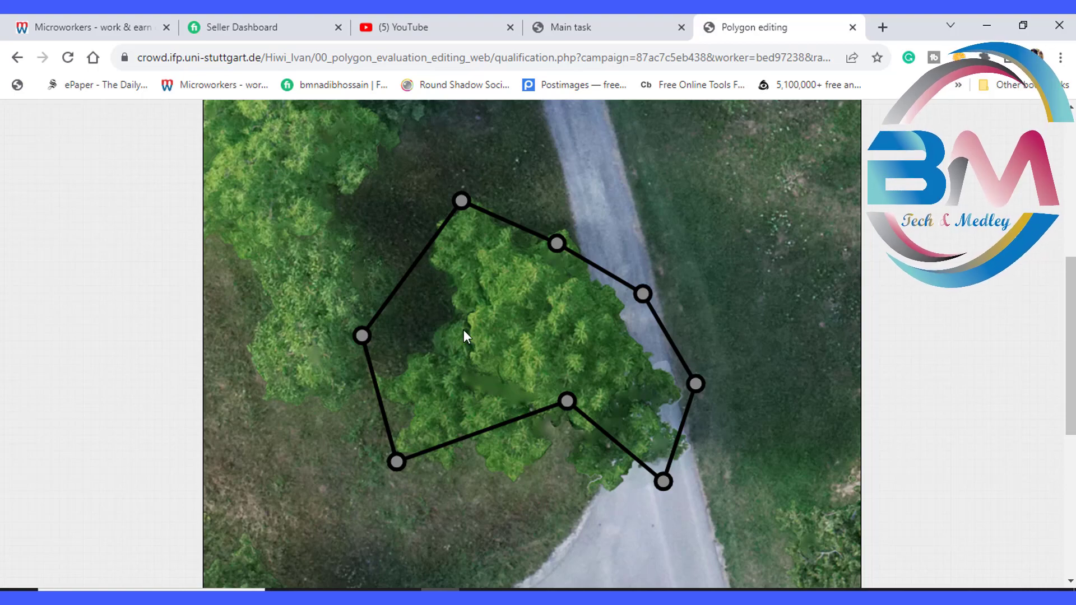
pyautogui.scroll(3, 554, 339)
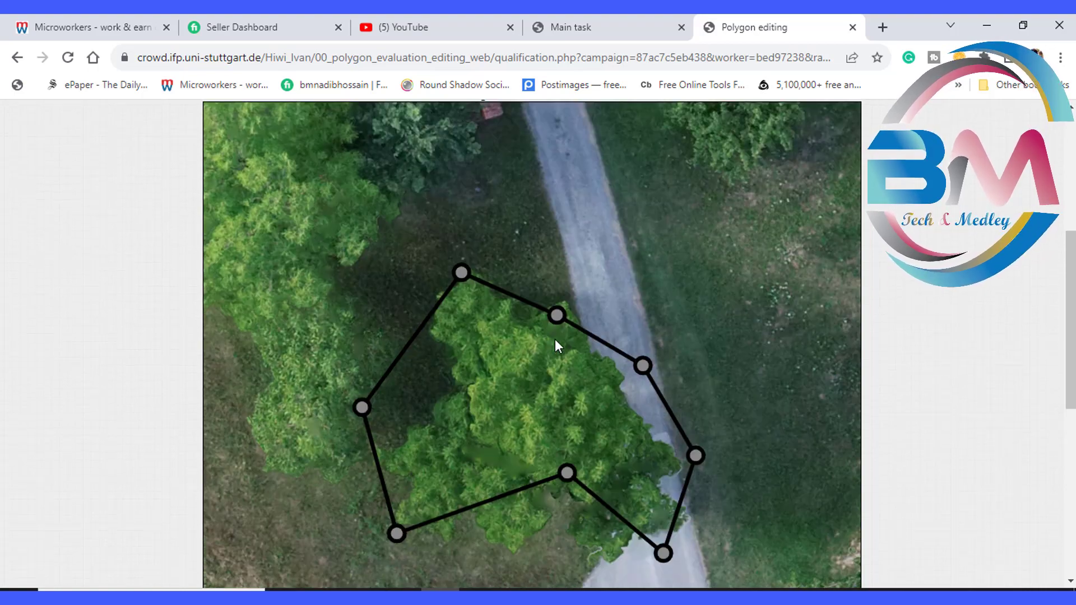
pyautogui.scroll(4, 555, 339)
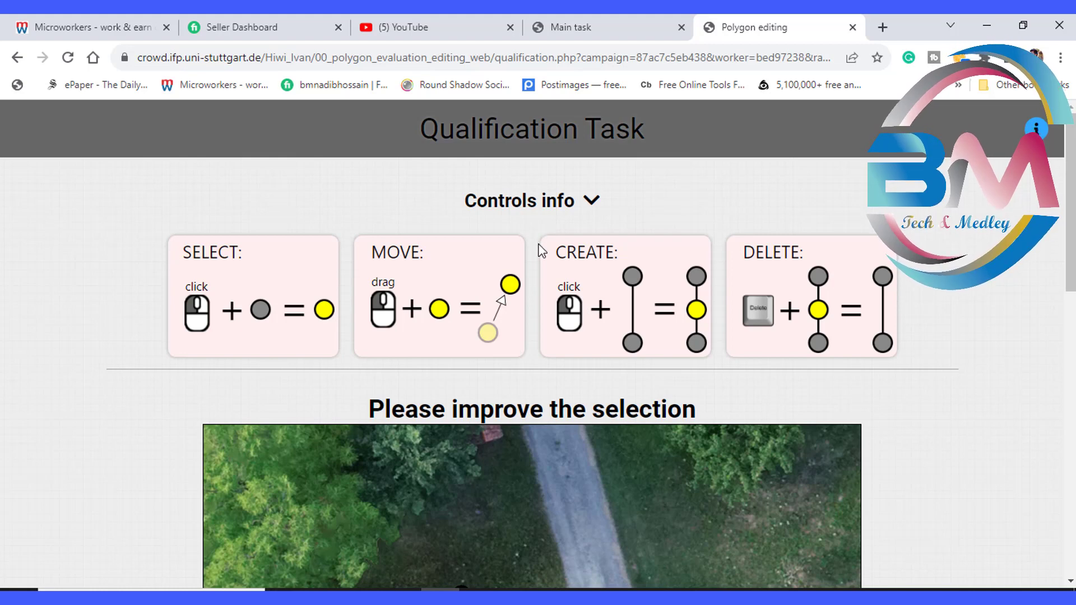
pyautogui.scroll(-1, 551, 264)
pyautogui.scroll(-1, 552, 265)
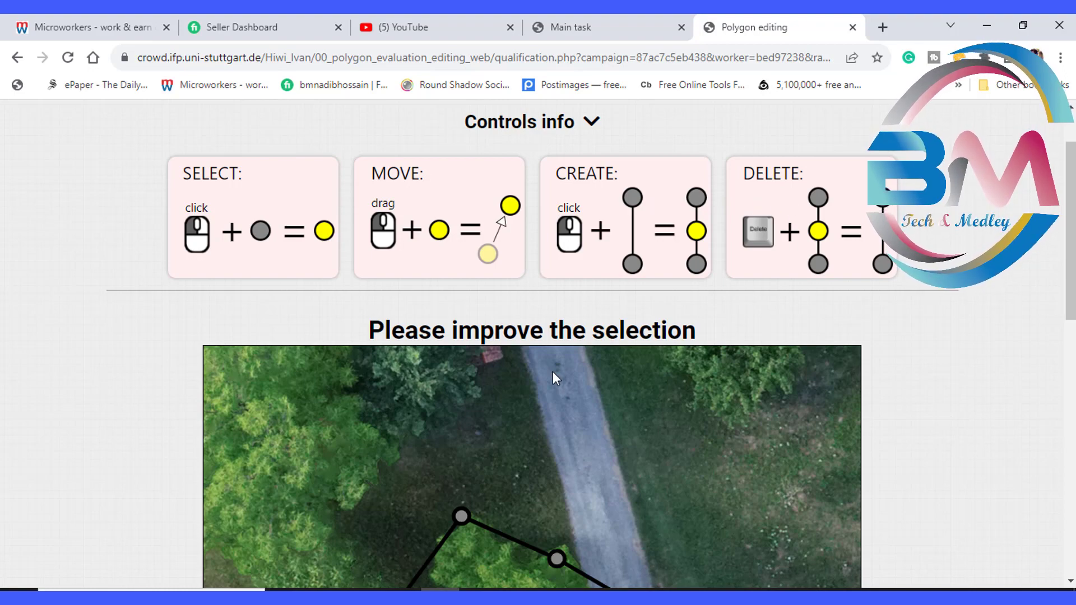
# Fit the polygon to the left side of the central tree's crown by moving its points and inserting new ones
pyautogui.scroll(-4, 553, 371)
pyautogui.scroll(-1, 536, 378)
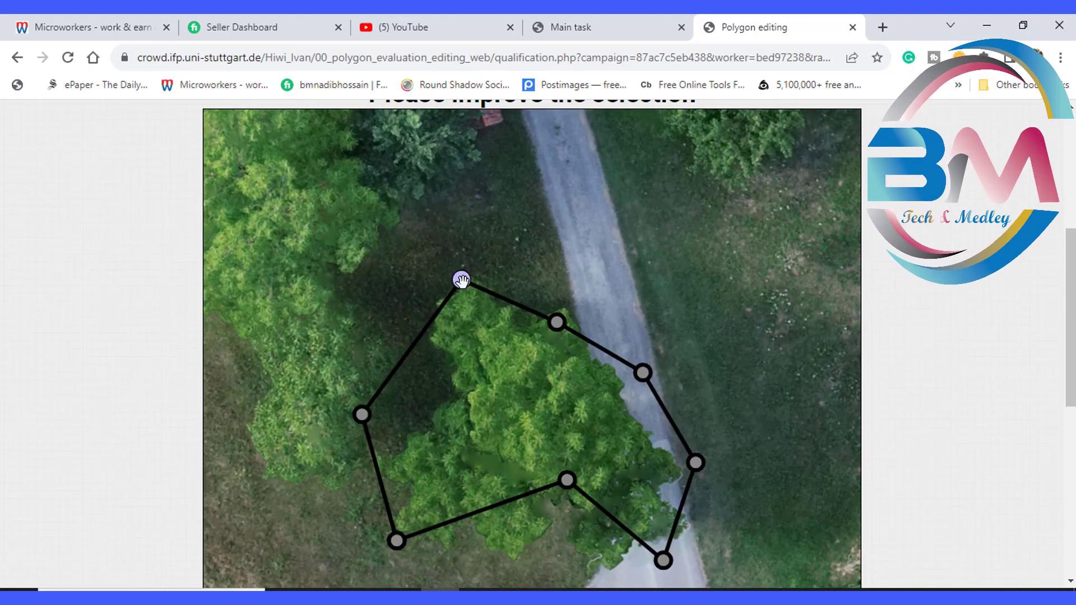
pyautogui.moveTo(461, 279); pyautogui.dragTo(469, 280)
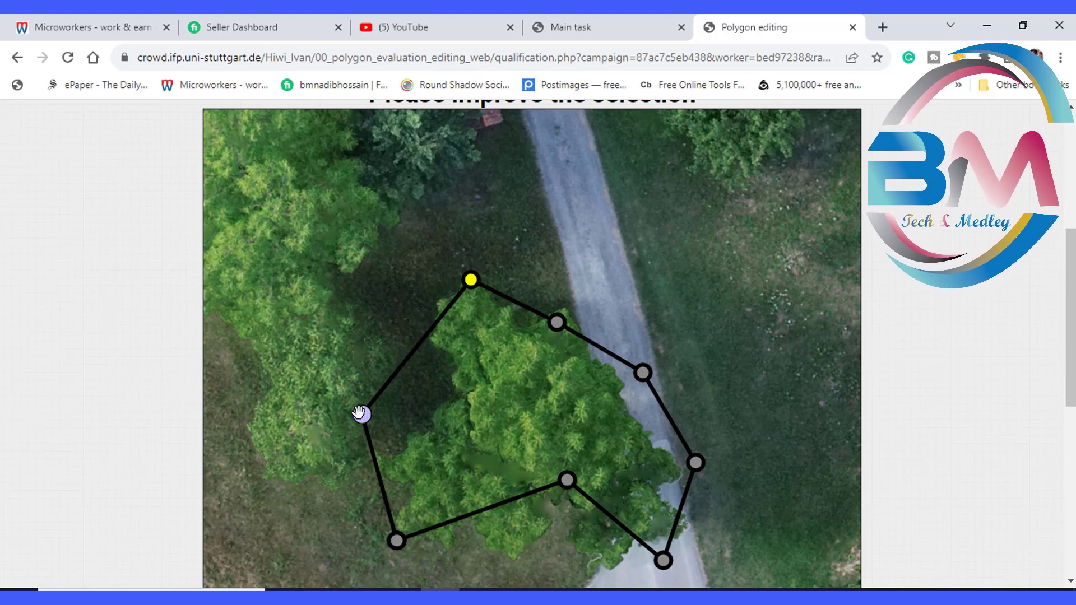
pyautogui.moveTo(362, 414); pyautogui.dragTo(429, 305)
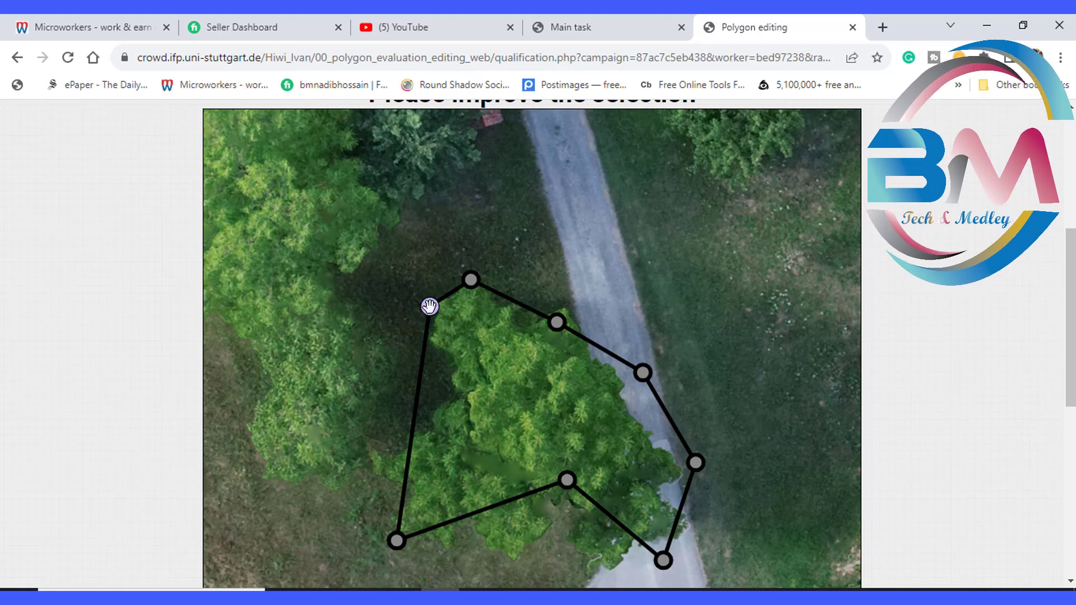
pyautogui.moveTo(422, 352); pyautogui.dragTo(430, 339)
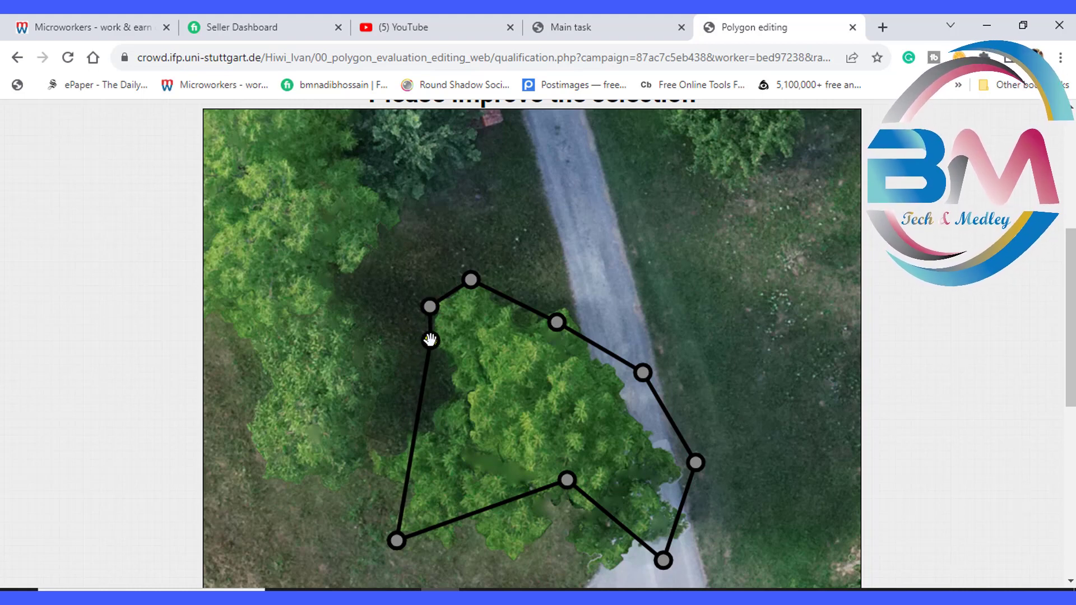
pyautogui.moveTo(421, 386); pyautogui.dragTo(379, 464)
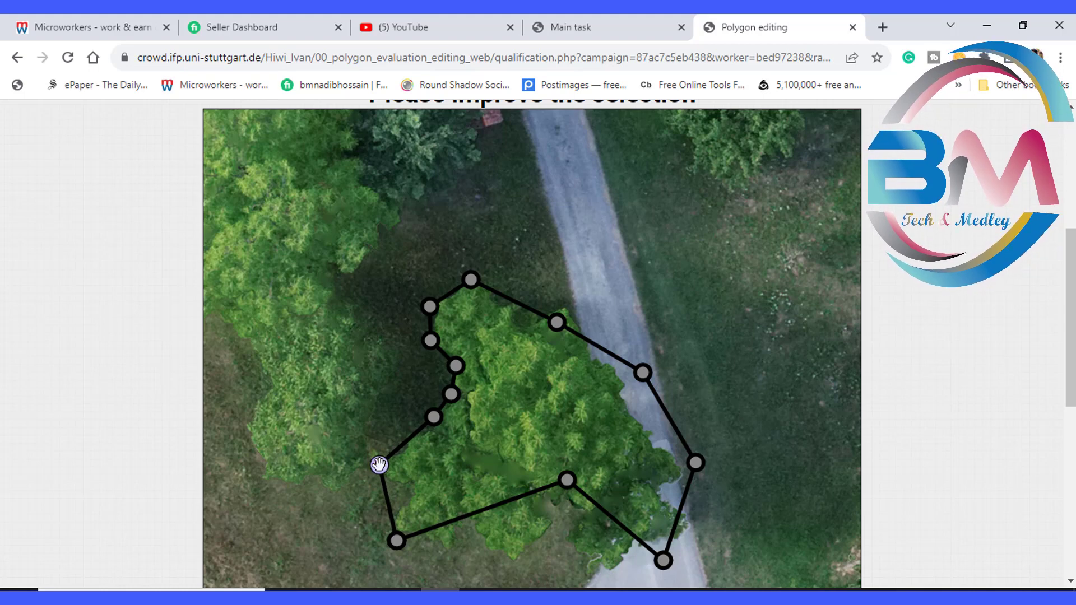
pyautogui.moveTo(396, 541)
pyautogui.mouseDown()
pyautogui.moveTo(409, 491)
pyautogui.moveTo(399, 531)
pyautogui.mouseUp()
pyautogui.moveTo(388, 495); pyautogui.dragTo(408, 495)
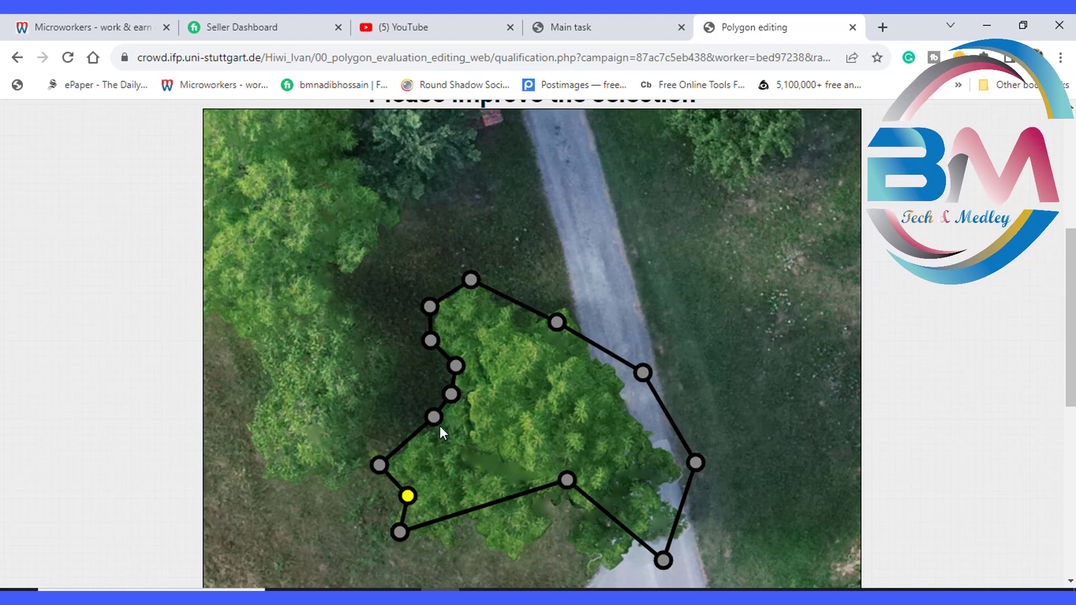
# Trace the crown's lower edge and lower-right corner with moved and added polygon points, following the gap between the branches
pyautogui.scroll(-1, 443, 465)
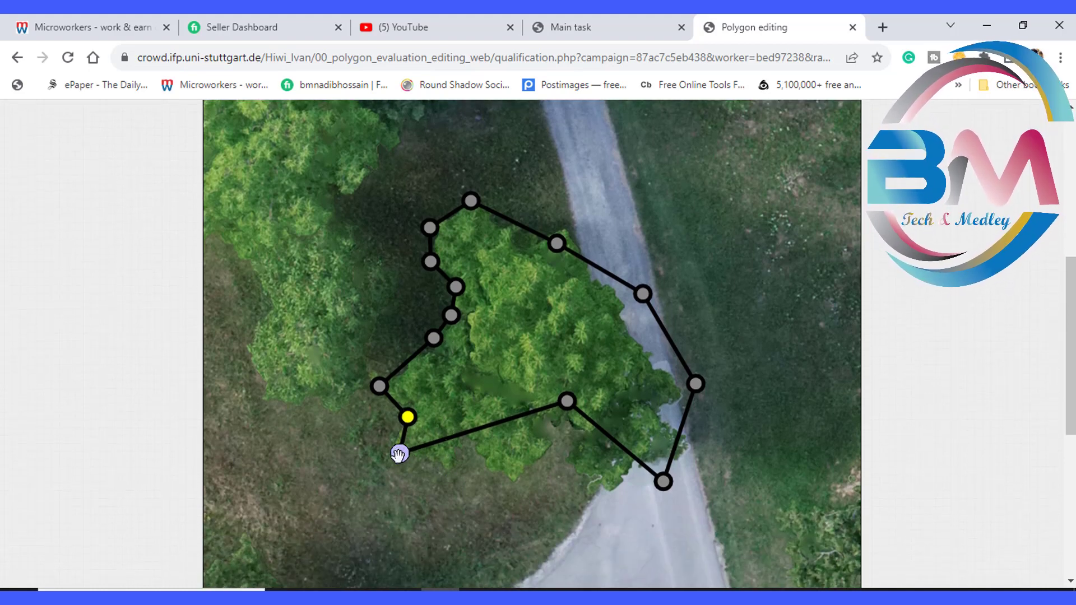
pyautogui.moveTo(399, 452); pyautogui.dragTo(461, 455)
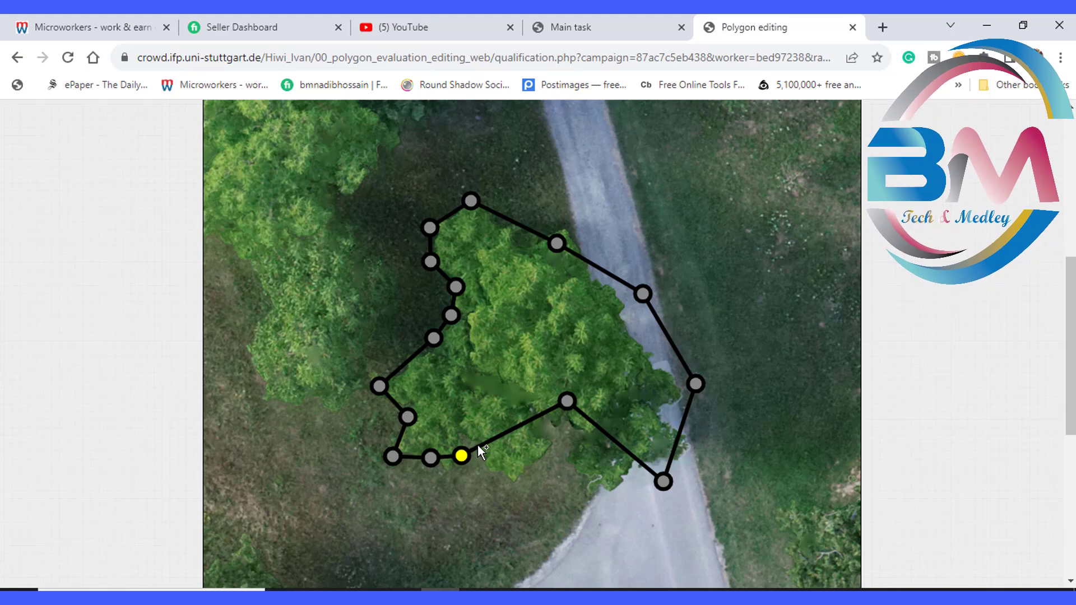
pyautogui.moveTo(479, 447); pyautogui.dragTo(511, 482)
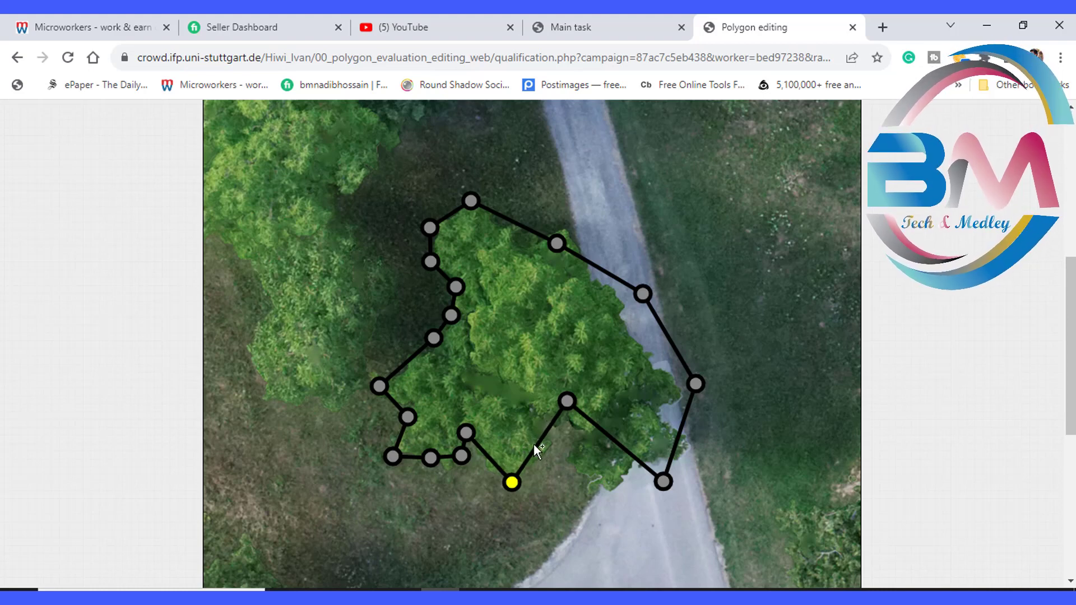
pyautogui.moveTo(535, 447); pyautogui.dragTo(540, 452)
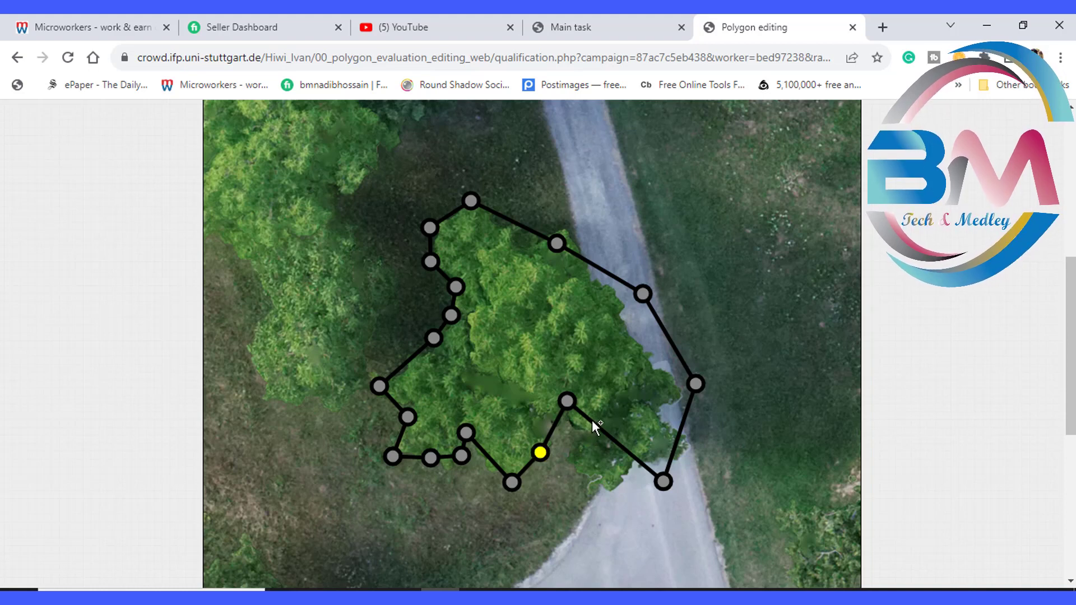
pyautogui.moveTo(593, 420); pyautogui.dragTo(575, 434)
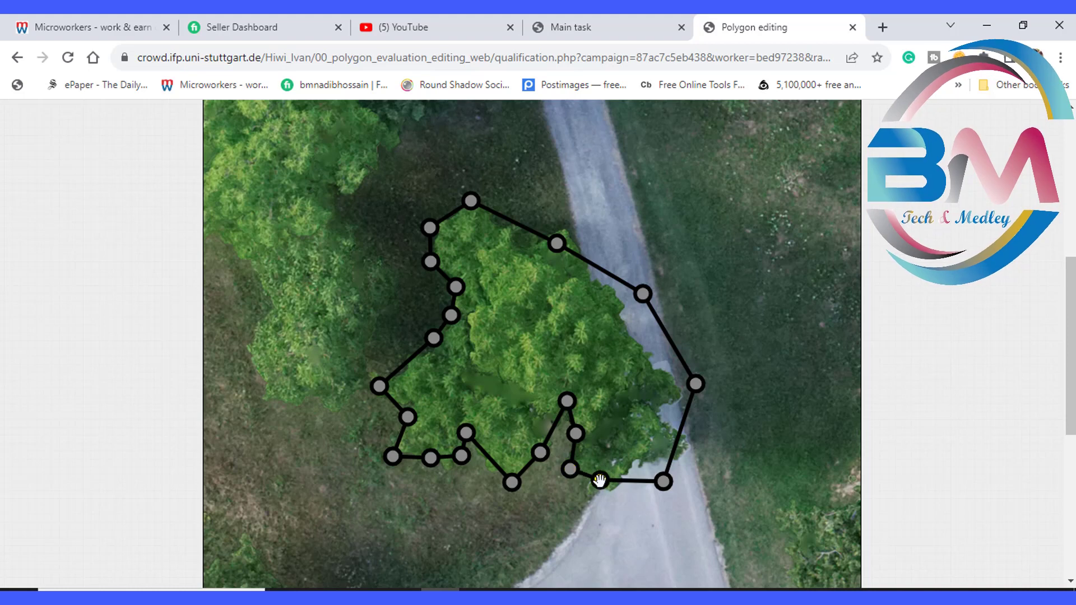
pyautogui.moveTo(601, 474); pyautogui.dragTo(661, 414)
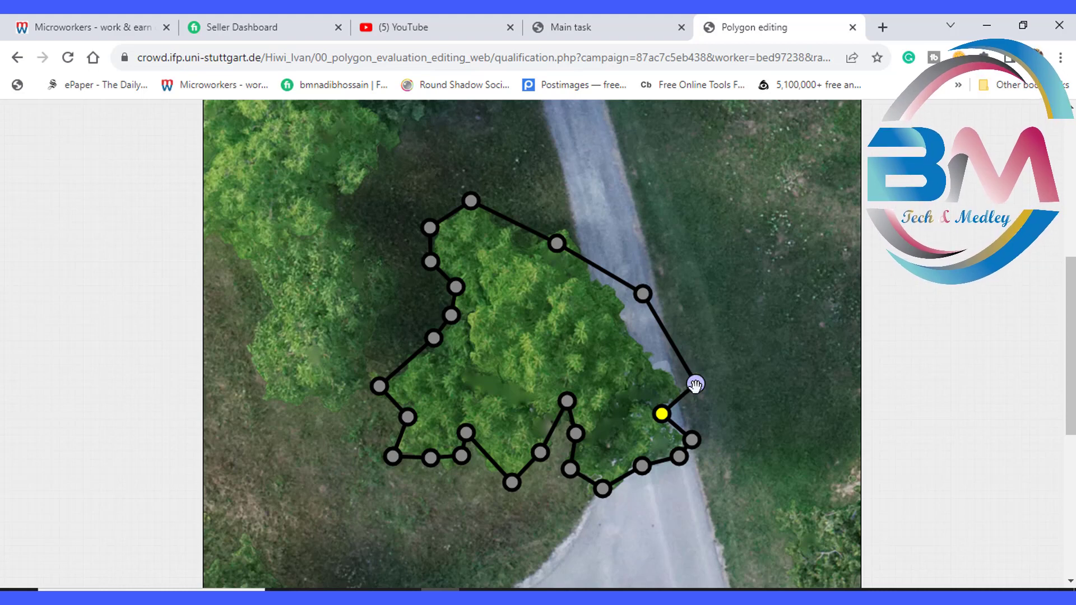
# Tighten the polygon along the crown's right side beside the road and across its top, adding points where the outline bends
pyautogui.moveTo(693, 381); pyautogui.dragTo(682, 385)
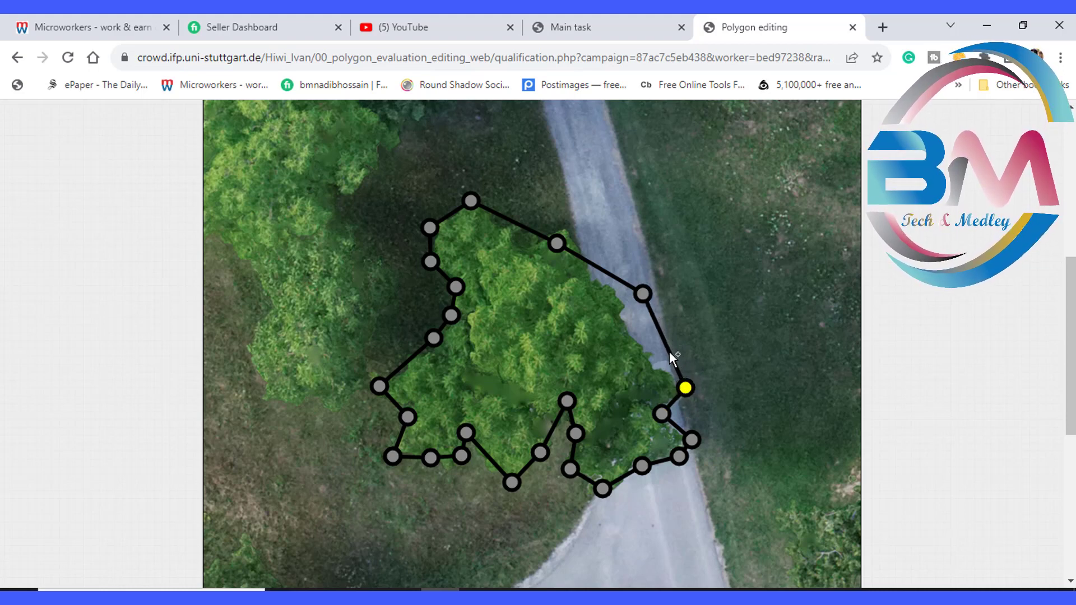
pyautogui.moveTo(666, 342); pyautogui.dragTo(657, 364)
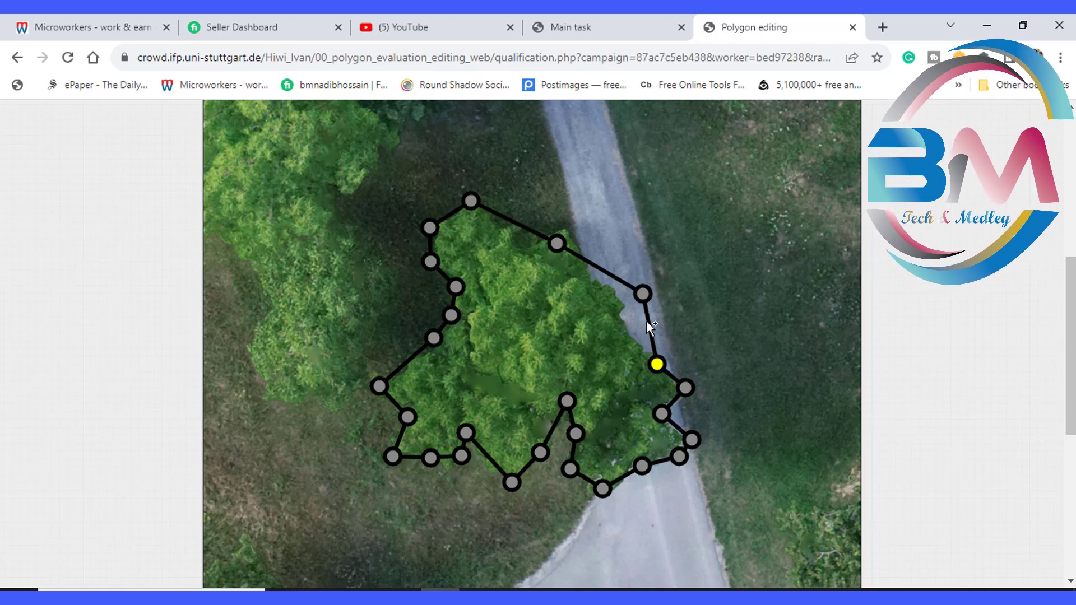
pyautogui.moveTo(642, 294); pyautogui.dragTo(633, 334)
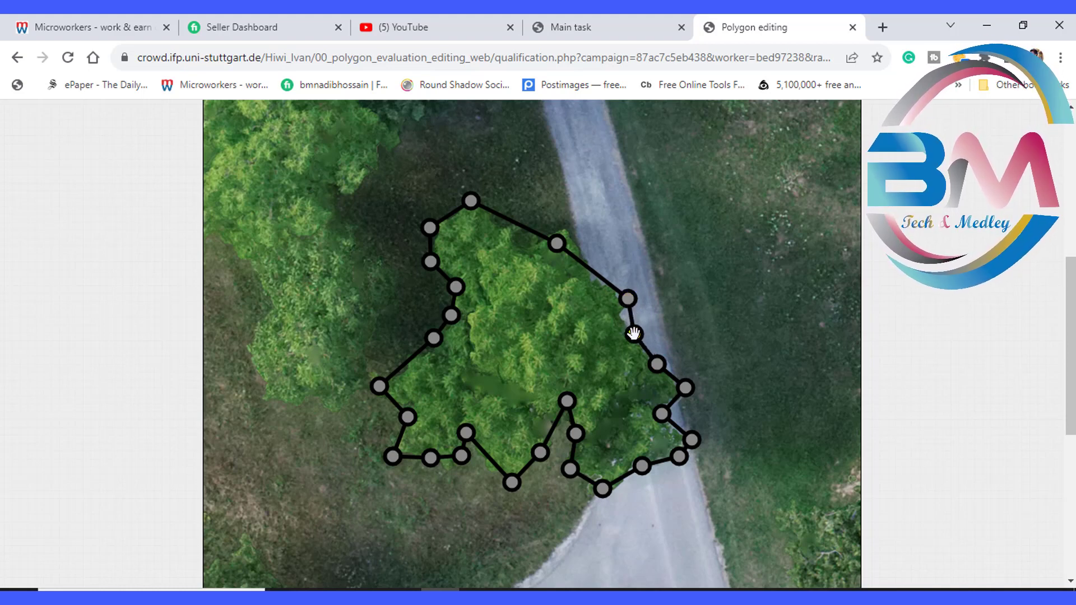
pyautogui.click(625, 314)
pyautogui.click(593, 277)
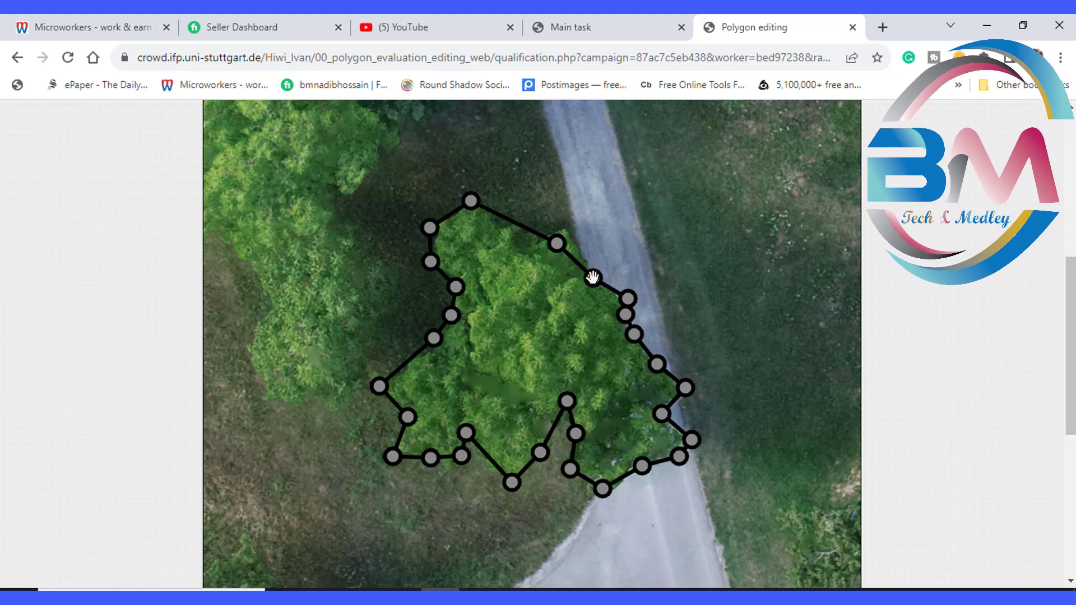
pyautogui.moveTo(556, 243)
pyautogui.mouseDown()
pyautogui.moveTo(571, 230)
pyautogui.moveTo(527, 230)
pyautogui.moveTo(528, 241)
pyautogui.moveTo(575, 229)
pyautogui.moveTo(567, 227)
pyautogui.mouseUp()
pyautogui.click(524, 218)
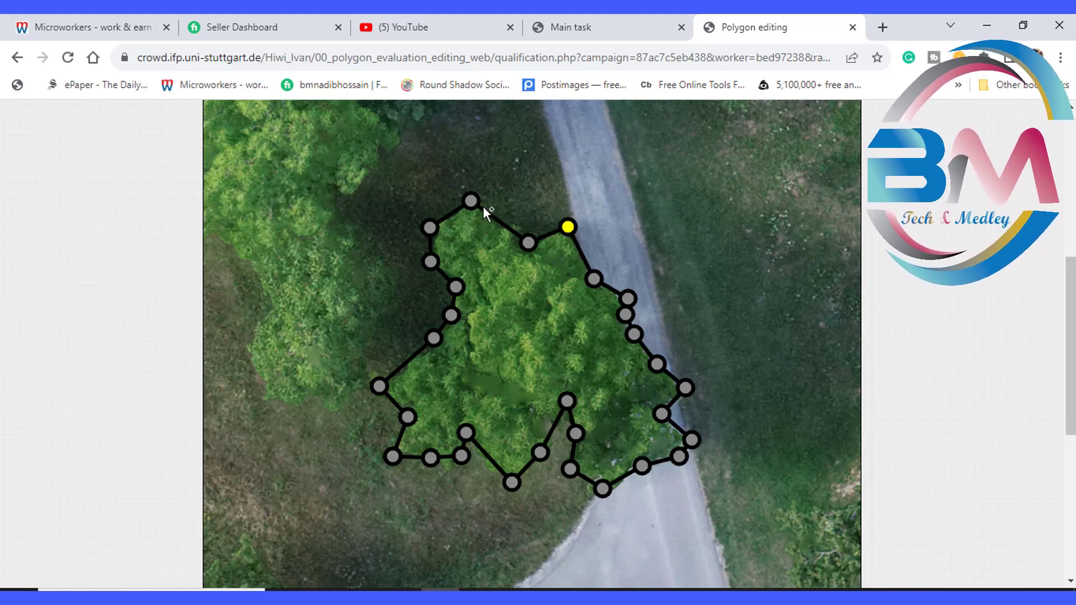
pyautogui.moveTo(472, 199); pyautogui.dragTo(474, 195)
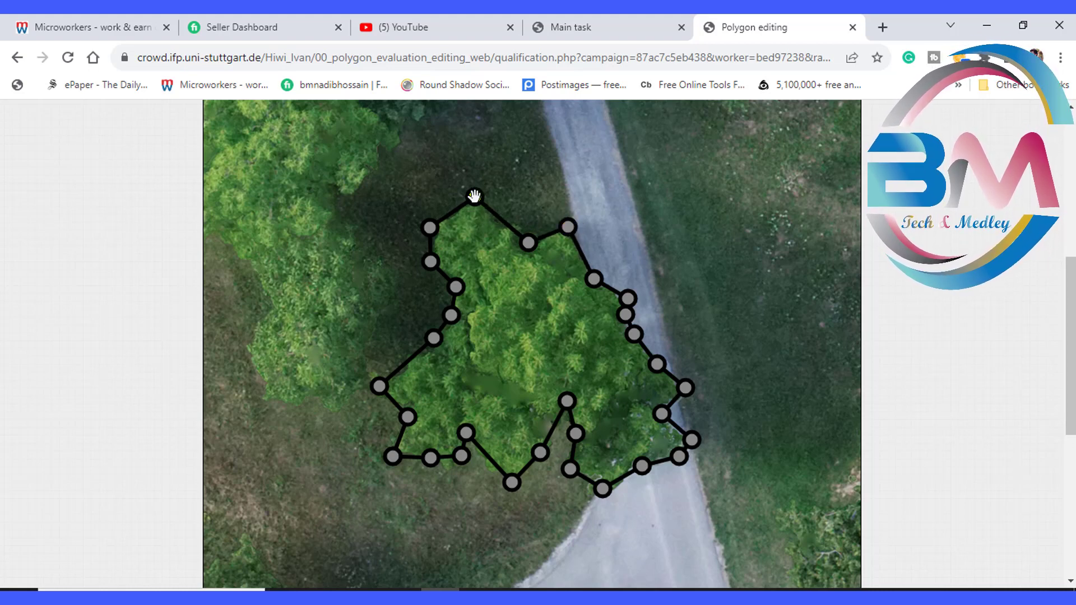
# Check the whole reshaped tree outline and confirm the qualification polygon
pyautogui.scroll(-7, 586, 408)
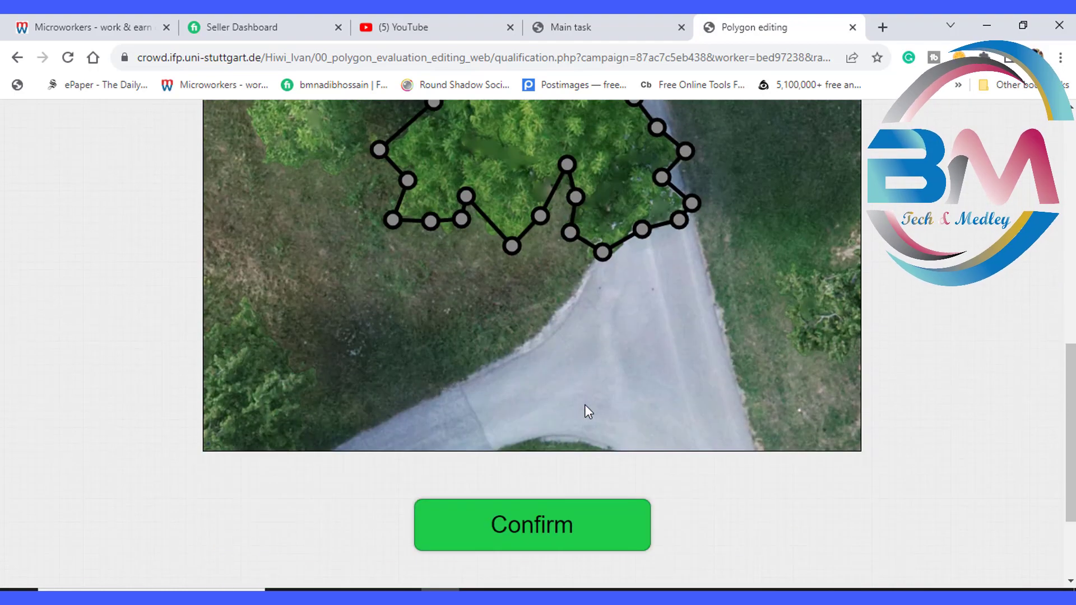
pyautogui.scroll(5, 586, 408)
pyautogui.scroll(3, 585, 406)
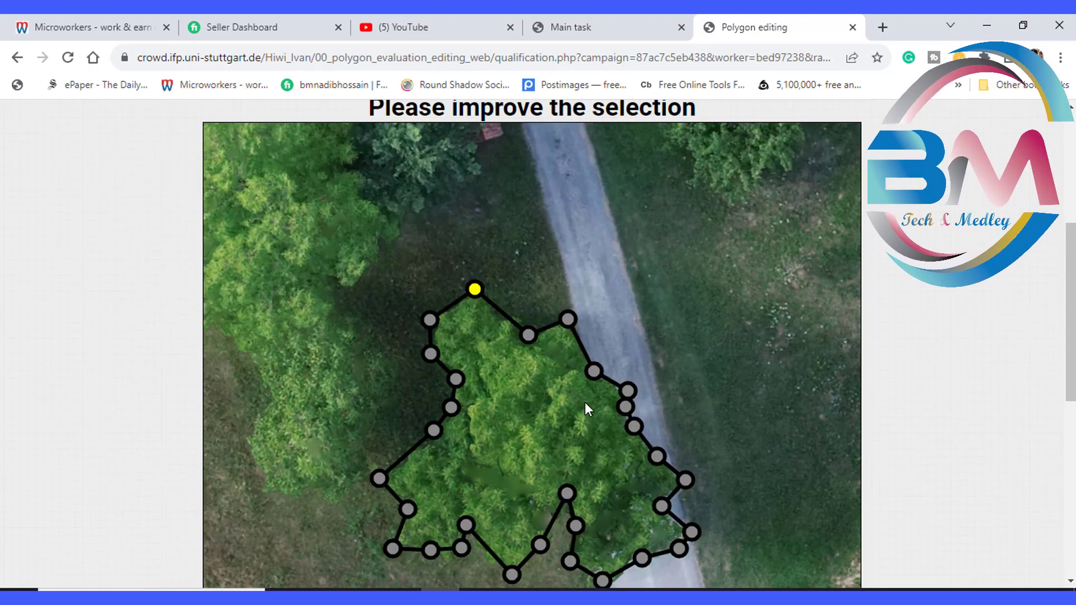
pyautogui.scroll(-7, 586, 408)
pyautogui.click(578, 388)
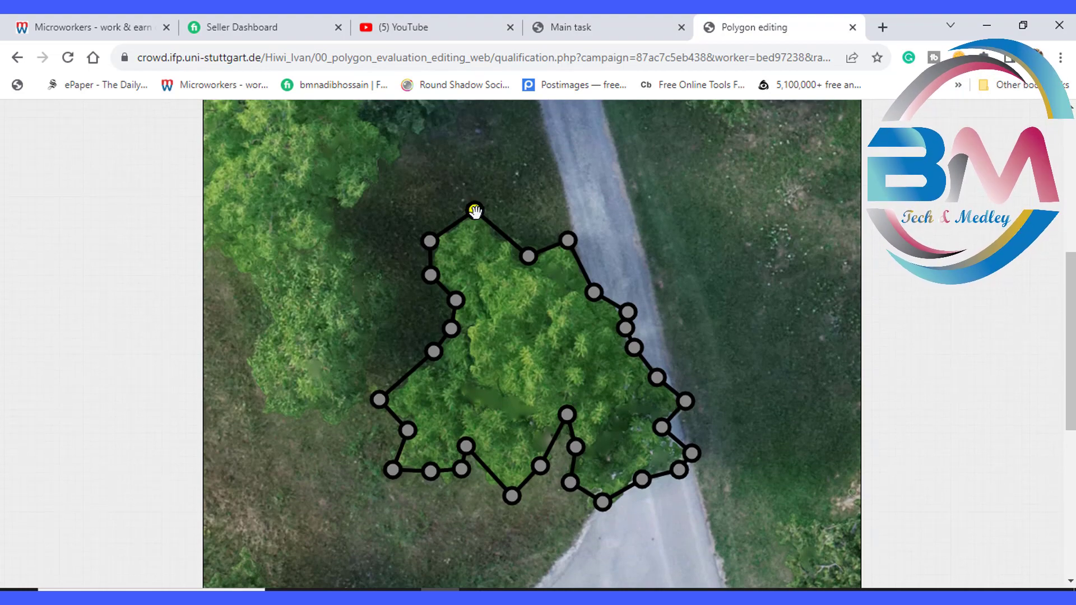
pyautogui.scroll(-5, 523, 403)
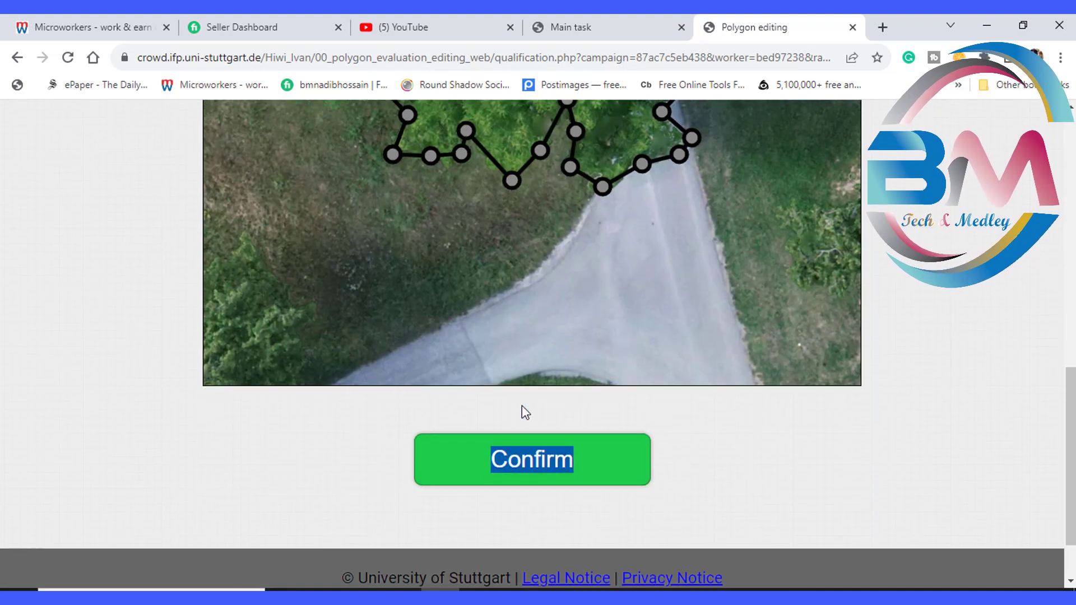
pyautogui.scroll(-2, 523, 409)
pyautogui.click(542, 387)
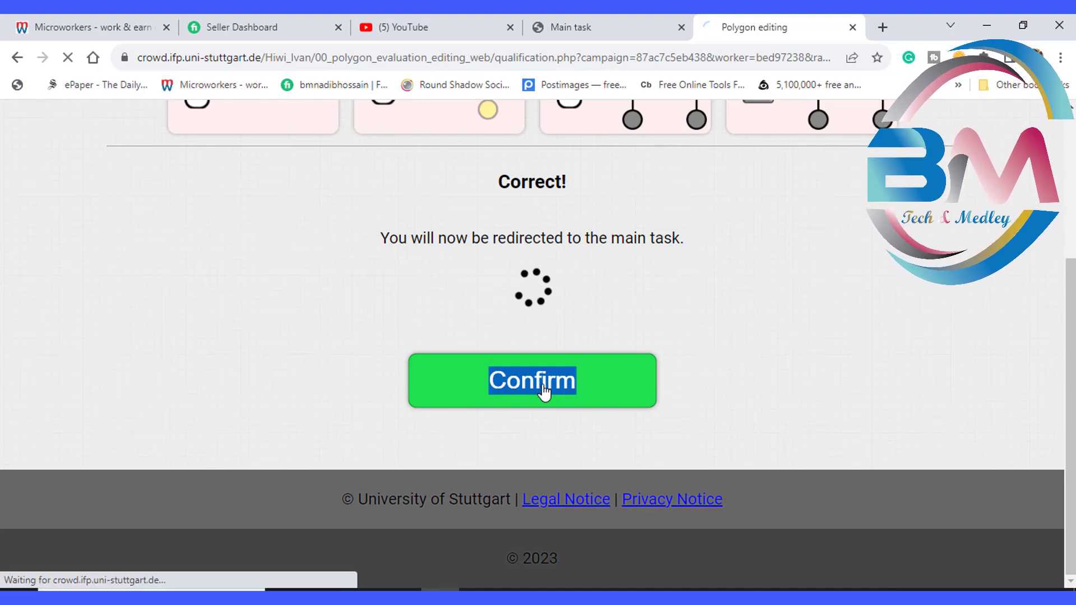
# Move the upper-left points of the first main-task polygon onto the upper-left edge of the central tree's crown
pyautogui.scroll(-4, 553, 366)
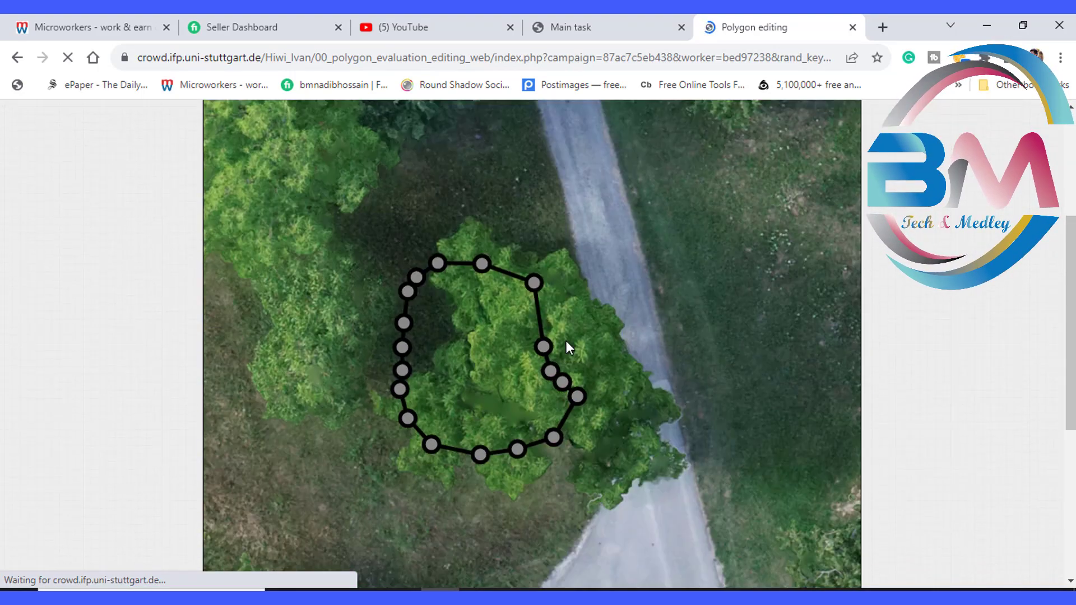
pyautogui.scroll(-1, 566, 342)
pyautogui.scroll(-3, 563, 337)
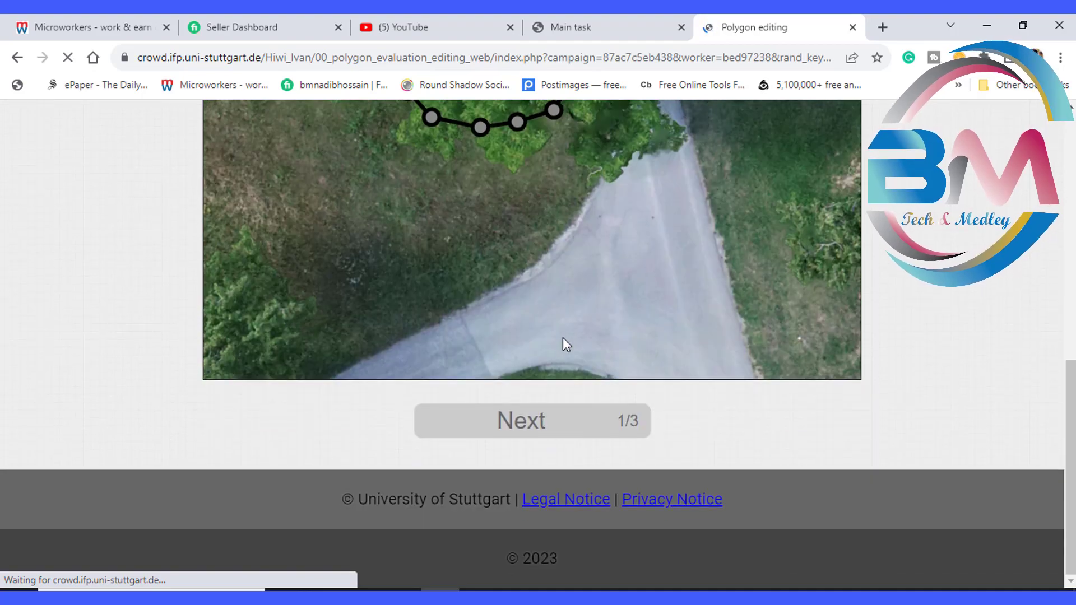
pyautogui.scroll(3, 562, 346)
pyautogui.scroll(1, 555, 350)
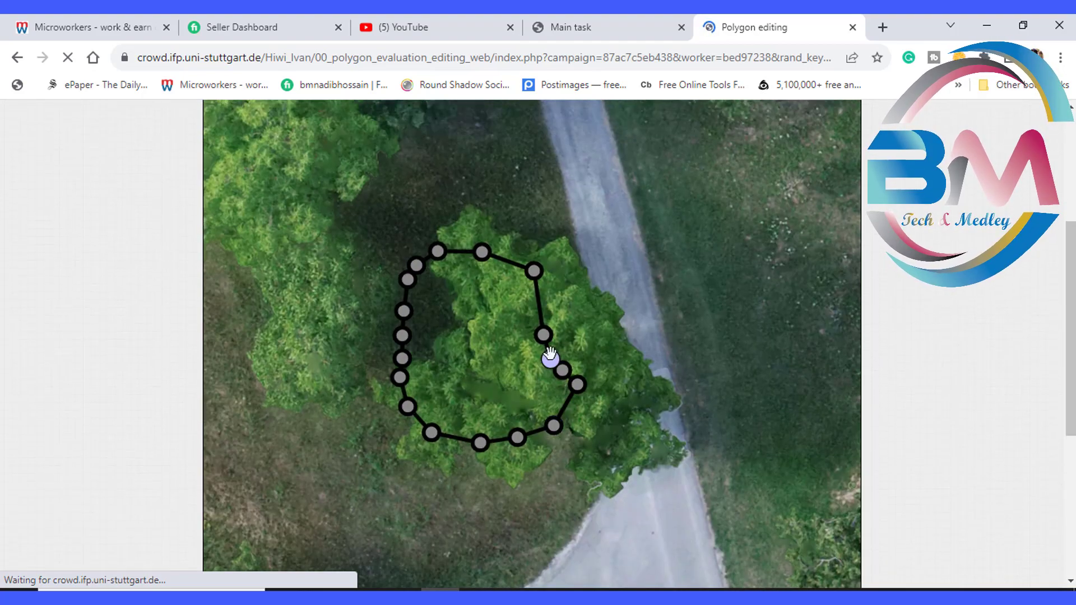
pyautogui.moveTo(438, 252); pyautogui.dragTo(452, 228)
pyautogui.moveTo(404, 311); pyautogui.dragTo(452, 314)
pyautogui.moveTo(415, 269); pyautogui.dragTo(448, 288)
pyautogui.scroll(-4, 530, 402)
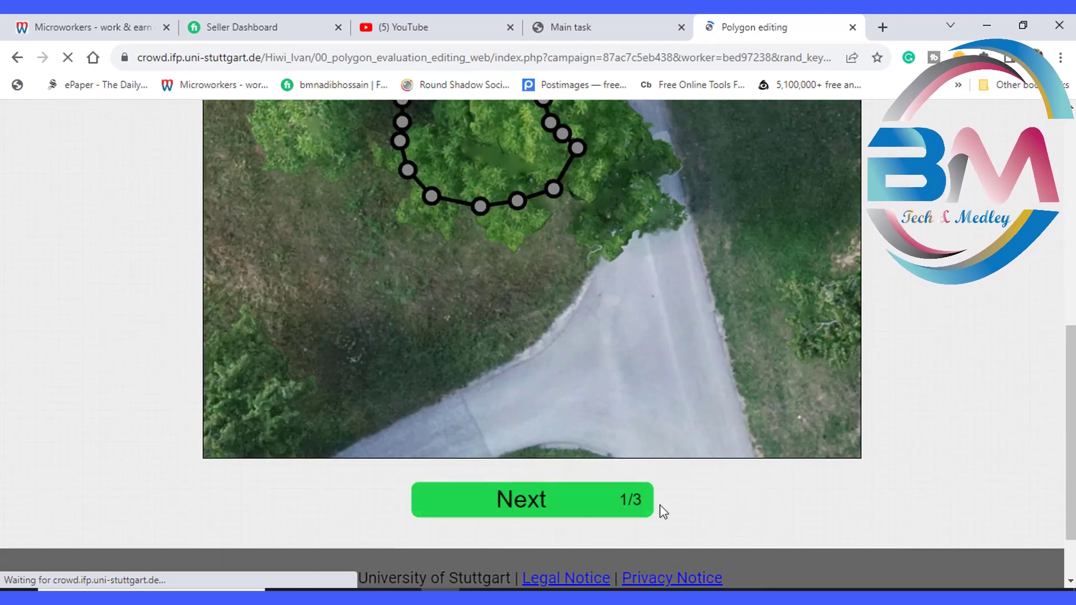
pyautogui.scroll(4, 598, 473)
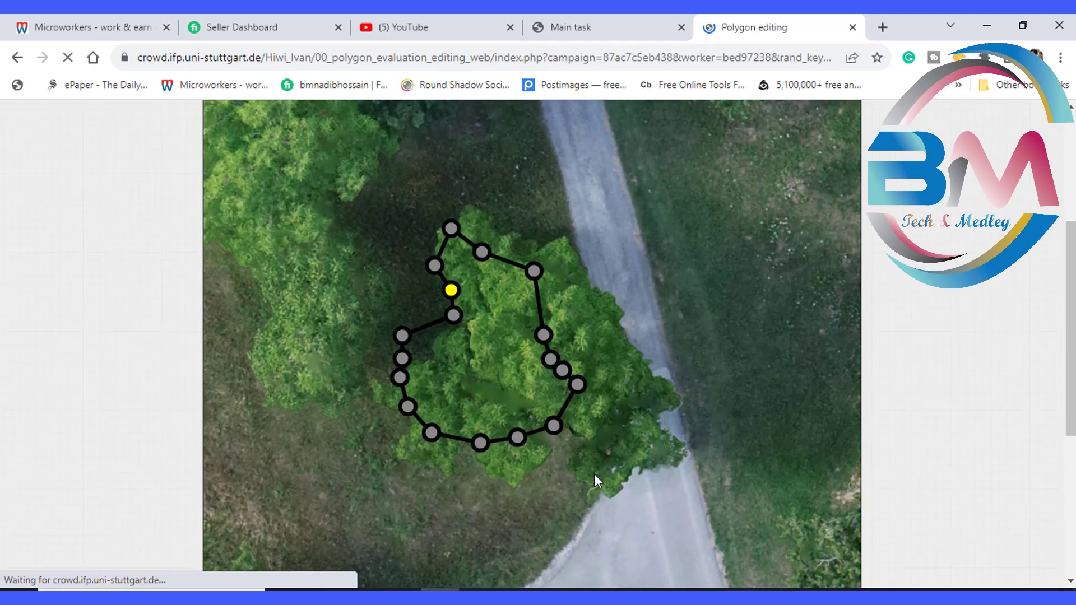
# Fit the polygon to the crown's lower-left side and lower edge, adding points around the protruding branches
pyautogui.moveTo(405, 361); pyautogui.dragTo(409, 360)
pyautogui.moveTo(408, 405); pyautogui.dragTo(418, 427)
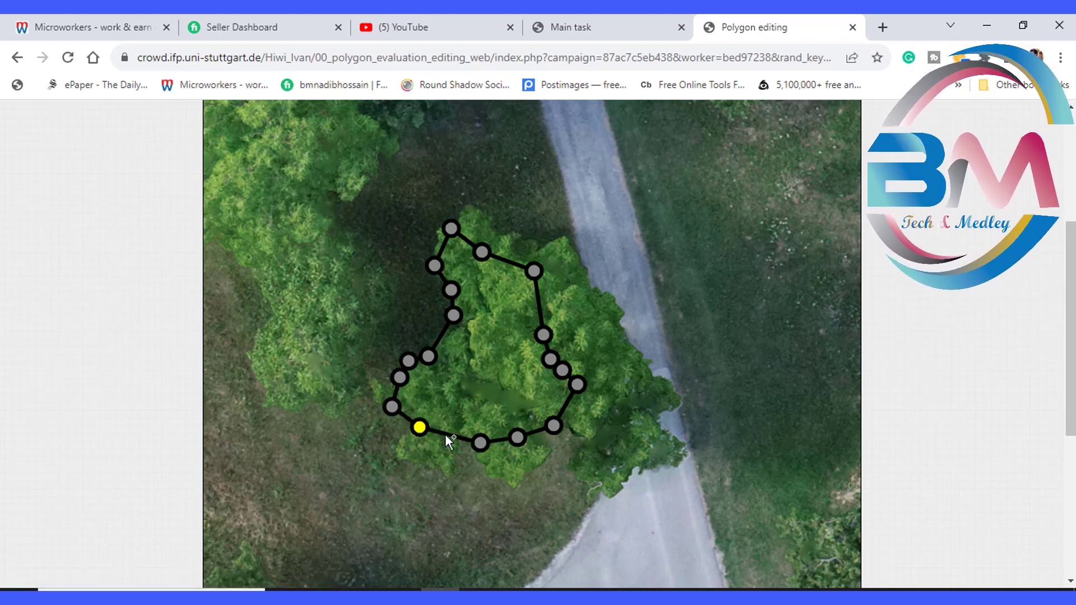
pyautogui.click(420, 427)
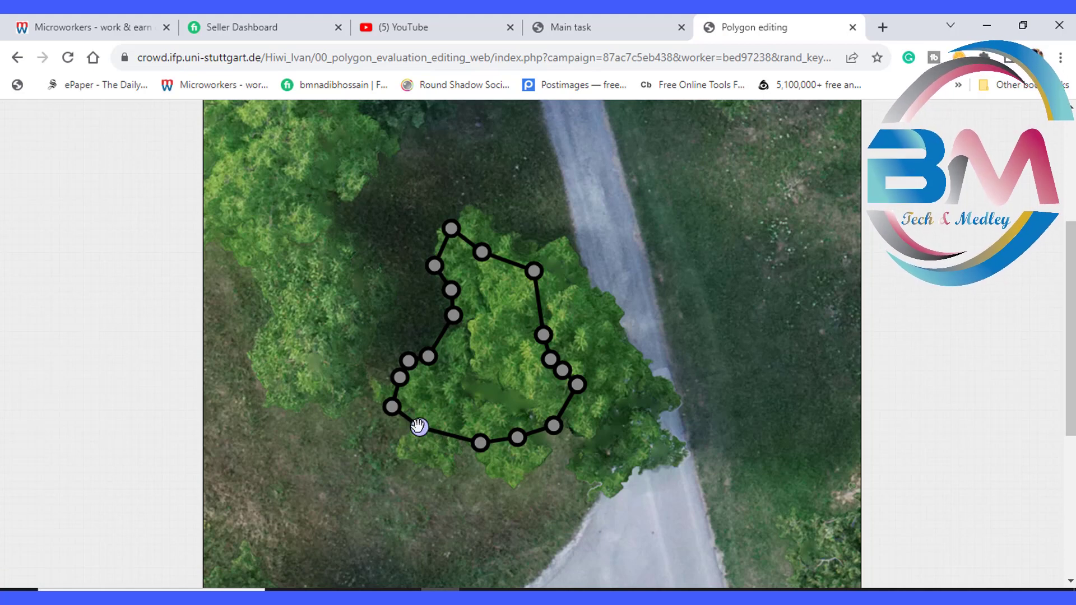
pyautogui.moveTo(419, 427); pyautogui.dragTo(533, 466)
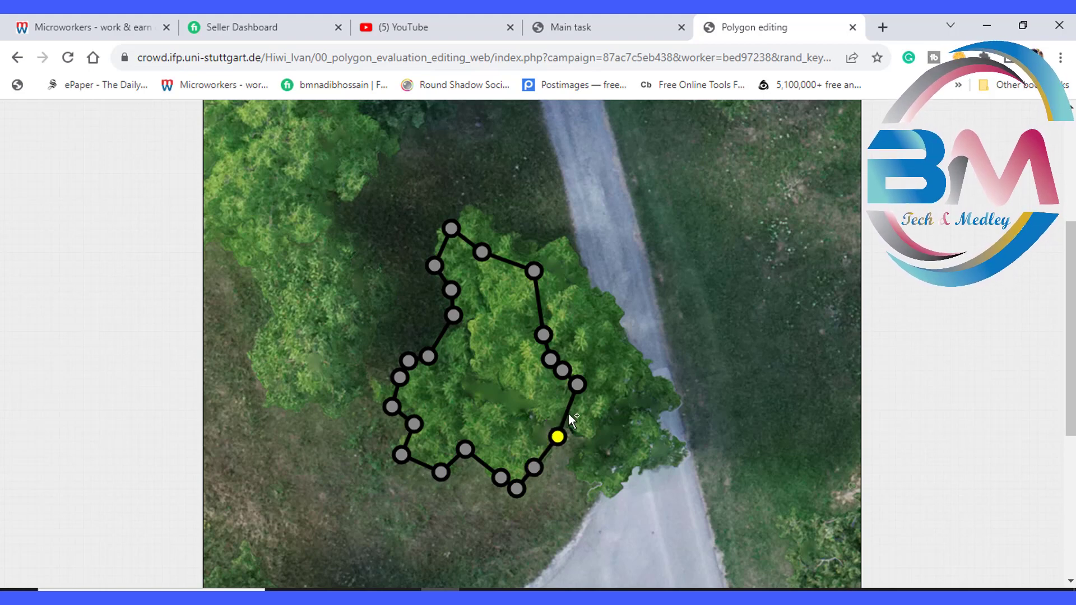
# Extend the polygon around the crown's lower-right lobe that overhangs the road junction
pyautogui.moveTo(577, 385); pyautogui.dragTo(600, 493)
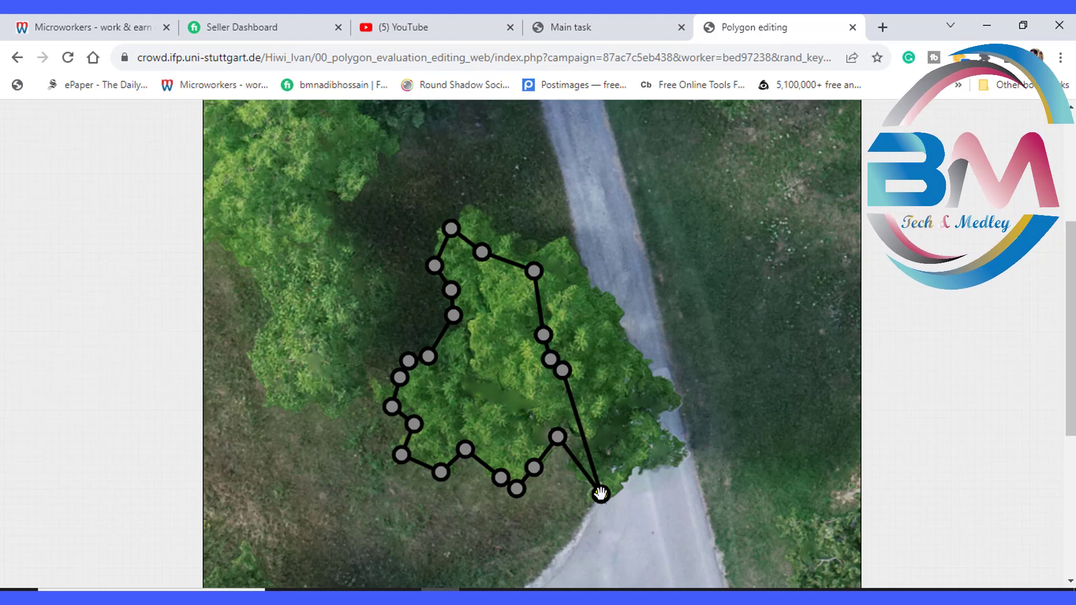
pyautogui.moveTo(561, 373); pyautogui.dragTo(602, 503)
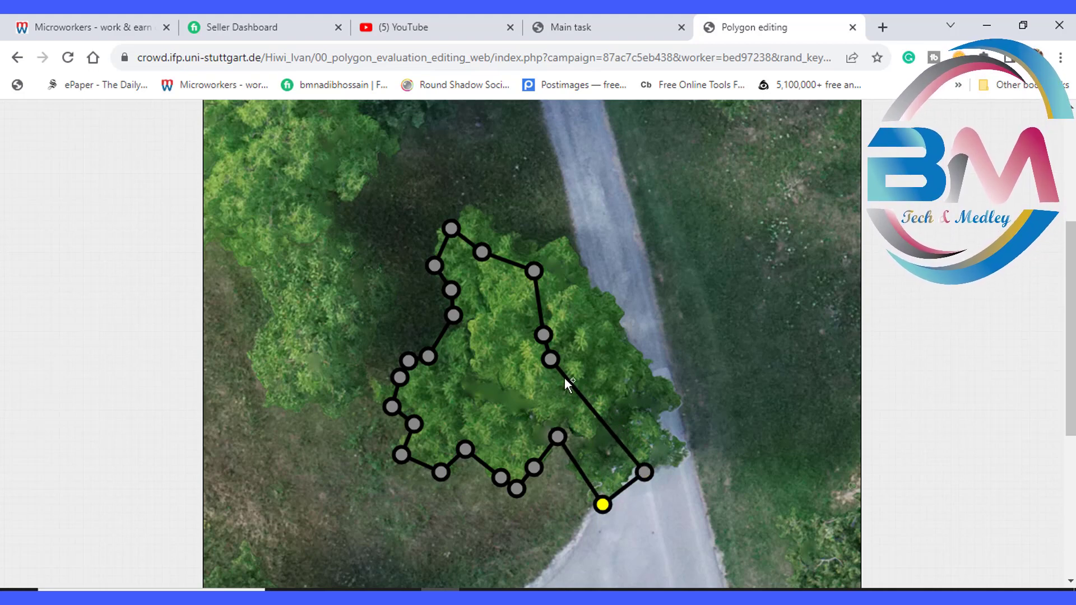
pyautogui.moveTo(550, 359); pyautogui.dragTo(687, 460)
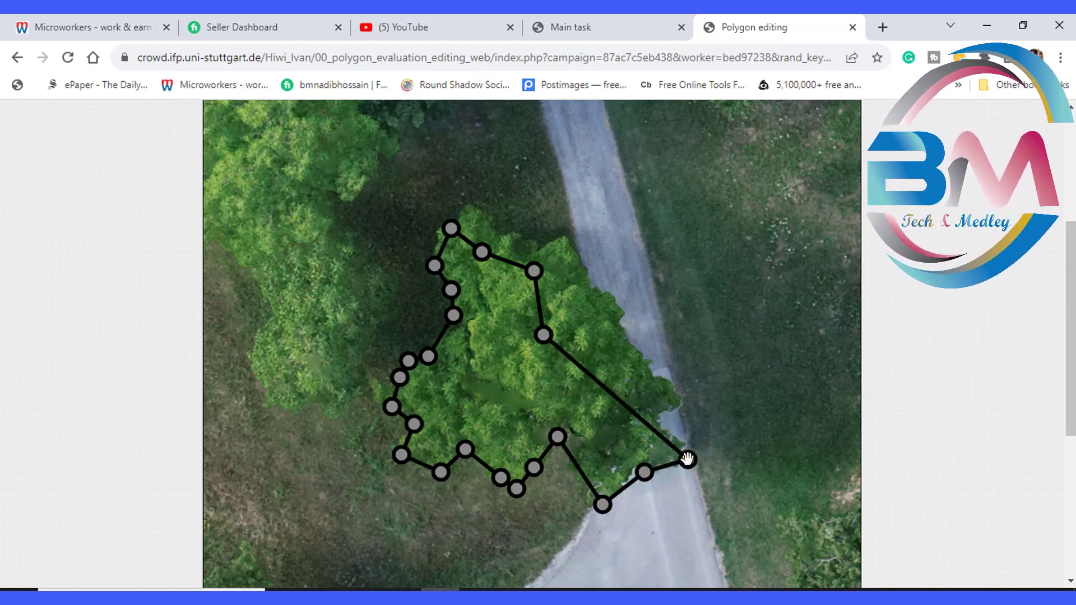
pyautogui.moveTo(546, 339); pyautogui.dragTo(661, 417)
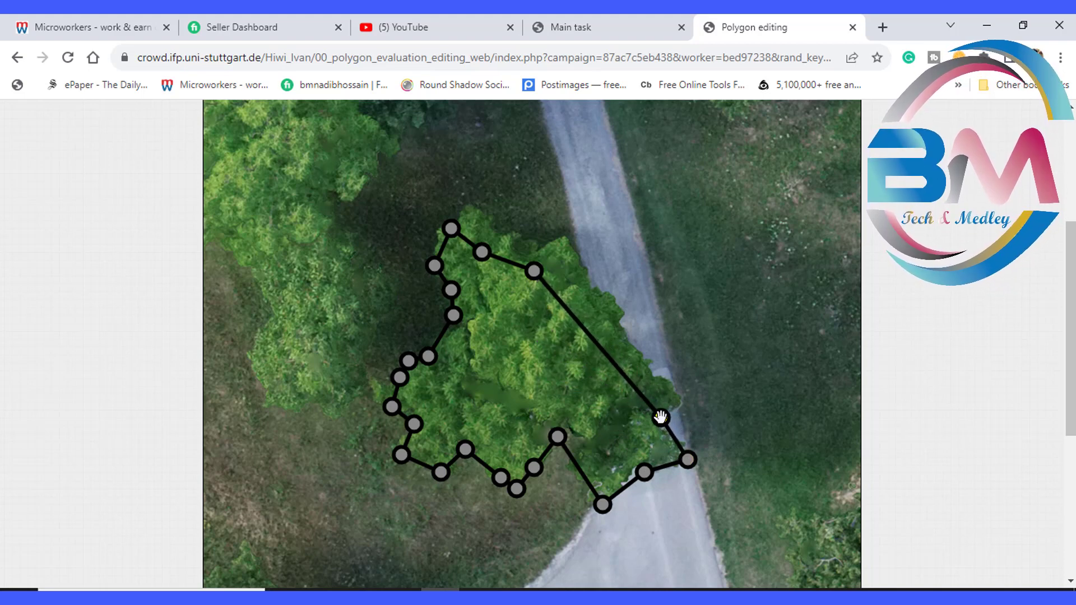
# Trace the crown's right side along the road up to its upper-right corner with the remaining upper points
pyautogui.moveTo(534, 271); pyautogui.dragTo(690, 400)
pyautogui.moveTo(482, 253); pyautogui.dragTo(659, 378)
pyautogui.moveTo(451, 228); pyautogui.dragTo(620, 323)
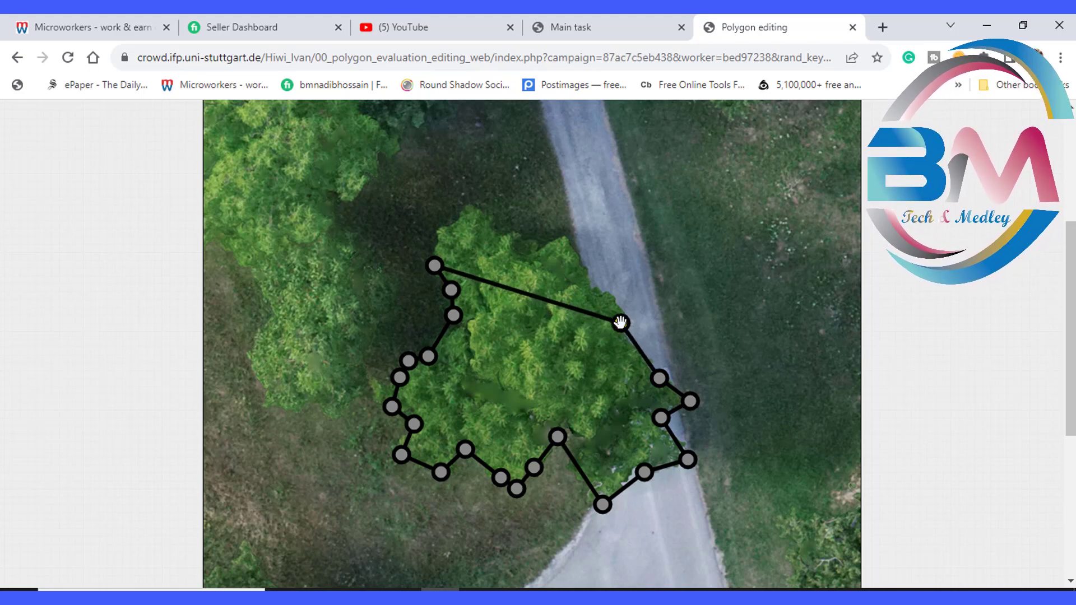
pyautogui.moveTo(435, 265); pyautogui.dragTo(611, 290)
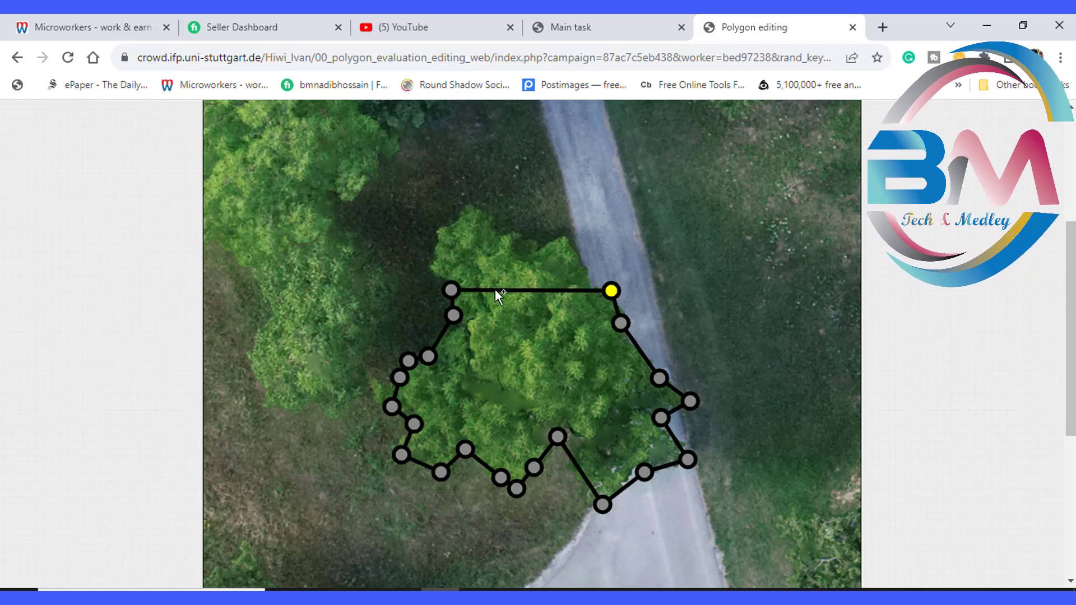
pyautogui.moveTo(450, 289); pyautogui.dragTo(567, 230)
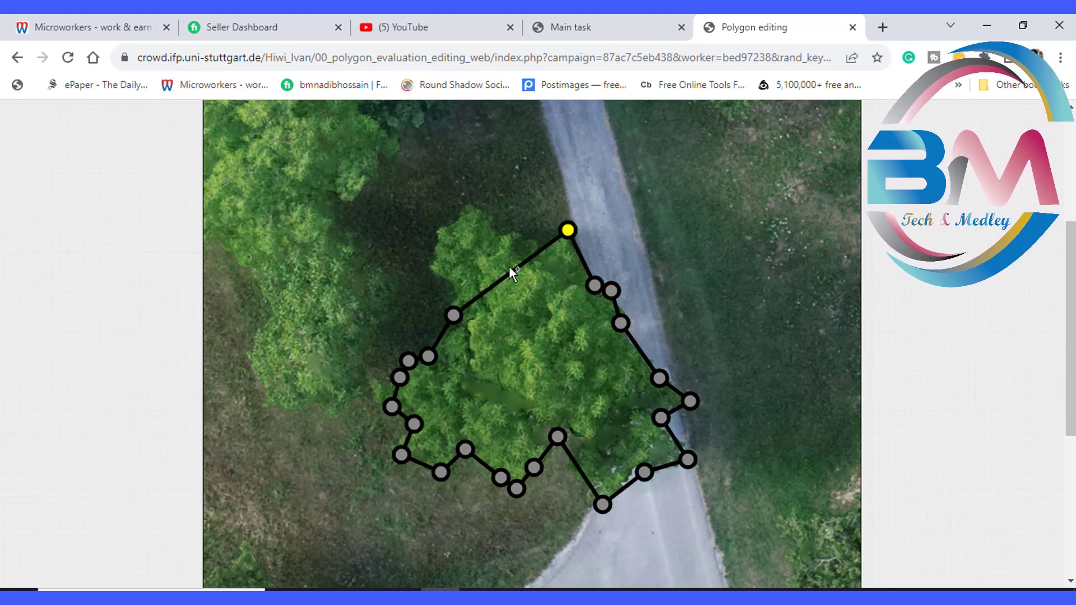
# Close the outline around the crown's top and upper-left edge with added points, and continue to the second polygon
pyautogui.moveTo(529, 259)
pyautogui.mouseDown()
pyautogui.moveTo(472, 209)
pyautogui.moveTo(542, 244)
pyautogui.mouseUp()
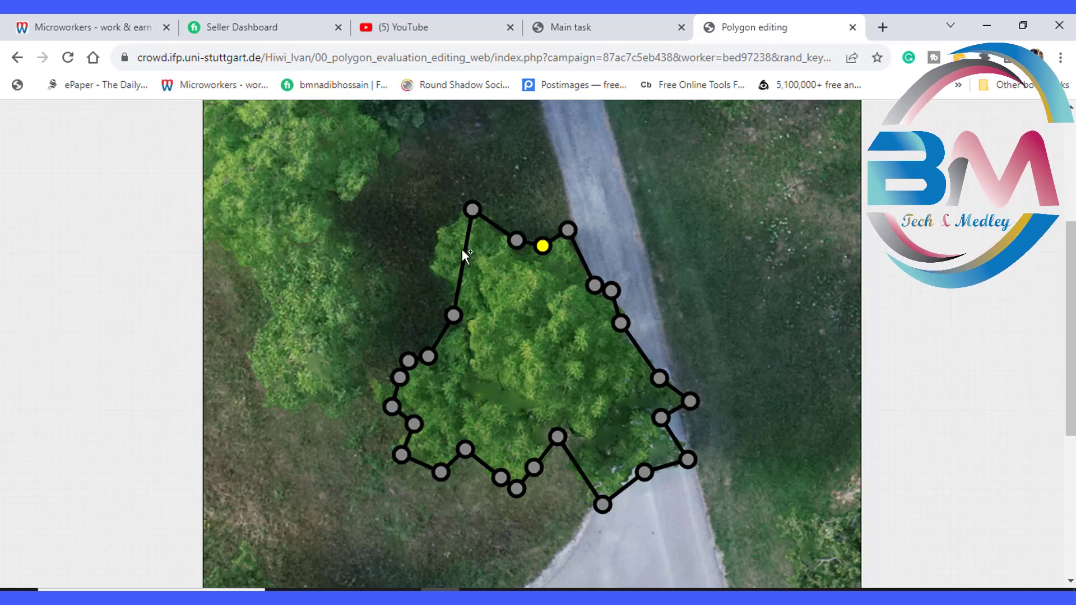
pyautogui.moveTo(456, 295); pyautogui.dragTo(429, 266)
pyautogui.moveTo(453, 313); pyautogui.dragTo(458, 298)
pyautogui.scroll(-6, 494, 400)
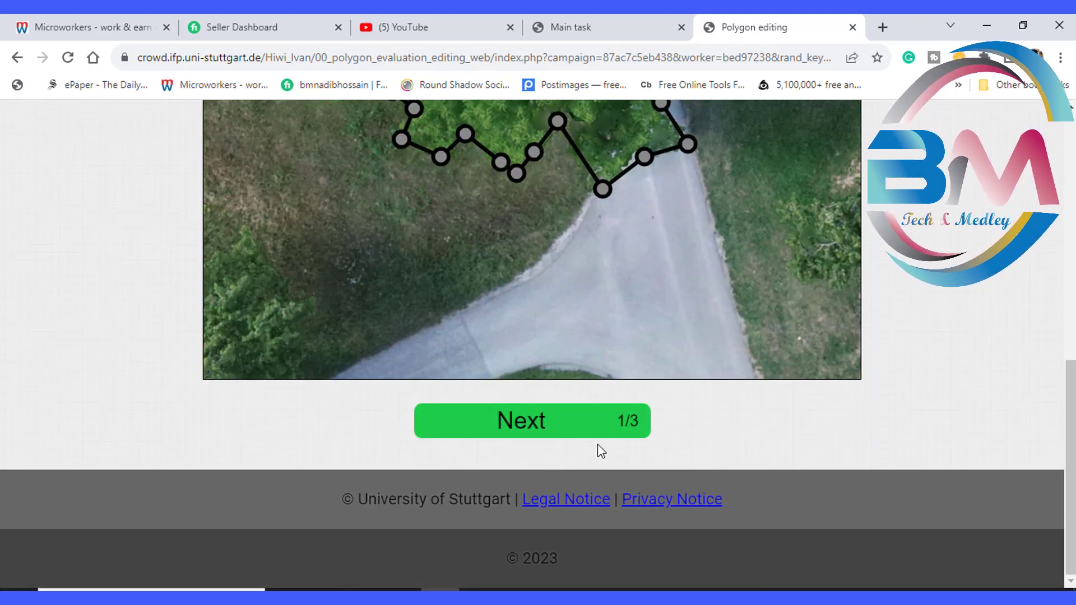
pyautogui.click(641, 432)
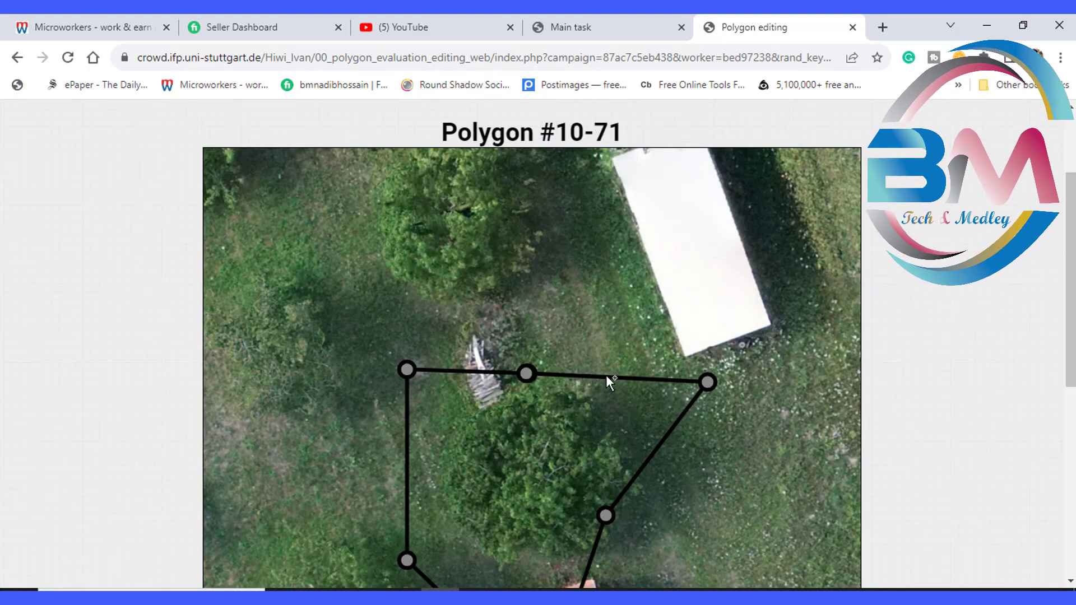
# Pull the second polygon's left and lower points in to the edge of the tree between the woodpile and the table
pyautogui.scroll(-8, 521, 219)
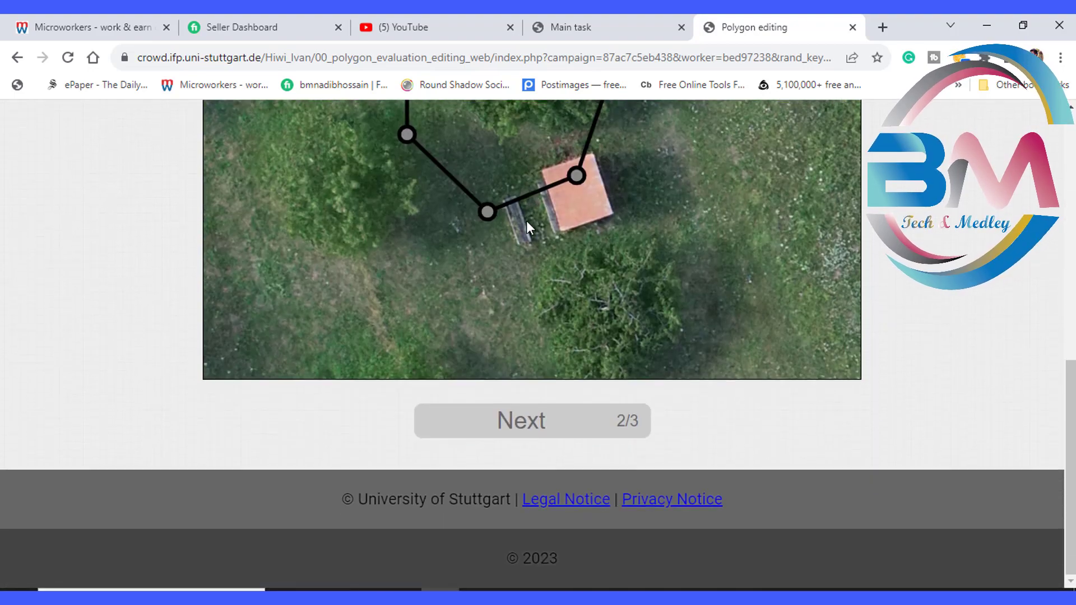
pyautogui.scroll(4, 526, 230)
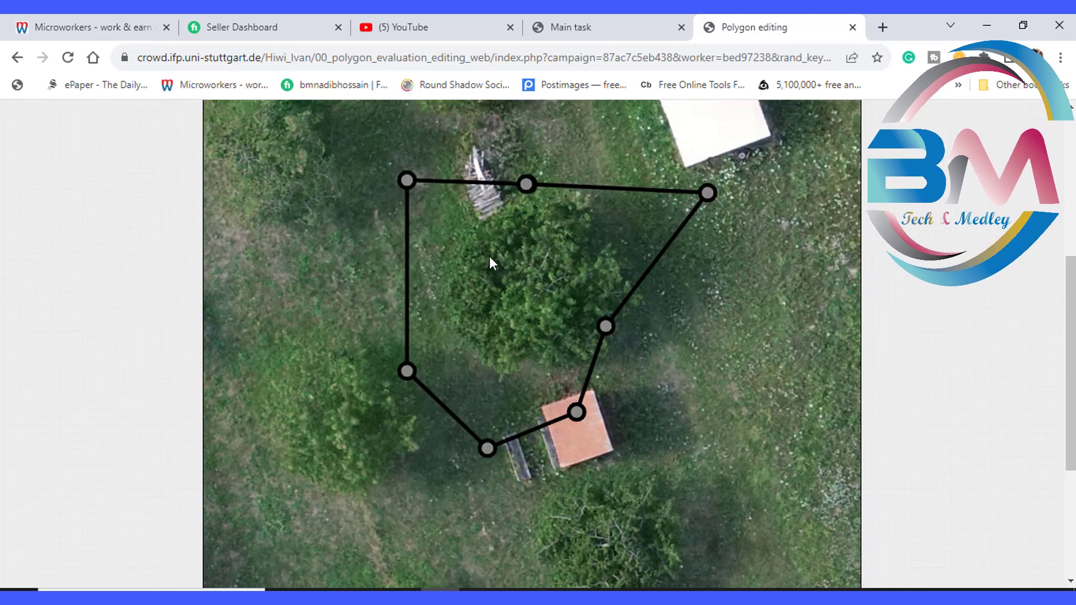
pyautogui.moveTo(407, 181); pyautogui.dragTo(465, 227)
pyautogui.moveTo(404, 368); pyautogui.dragTo(437, 312)
pyautogui.moveTo(487, 448); pyautogui.dragTo(495, 370)
pyautogui.moveTo(576, 412); pyautogui.dragTo(564, 363)
pyautogui.moveTo(606, 327); pyautogui.dragTo(610, 349)
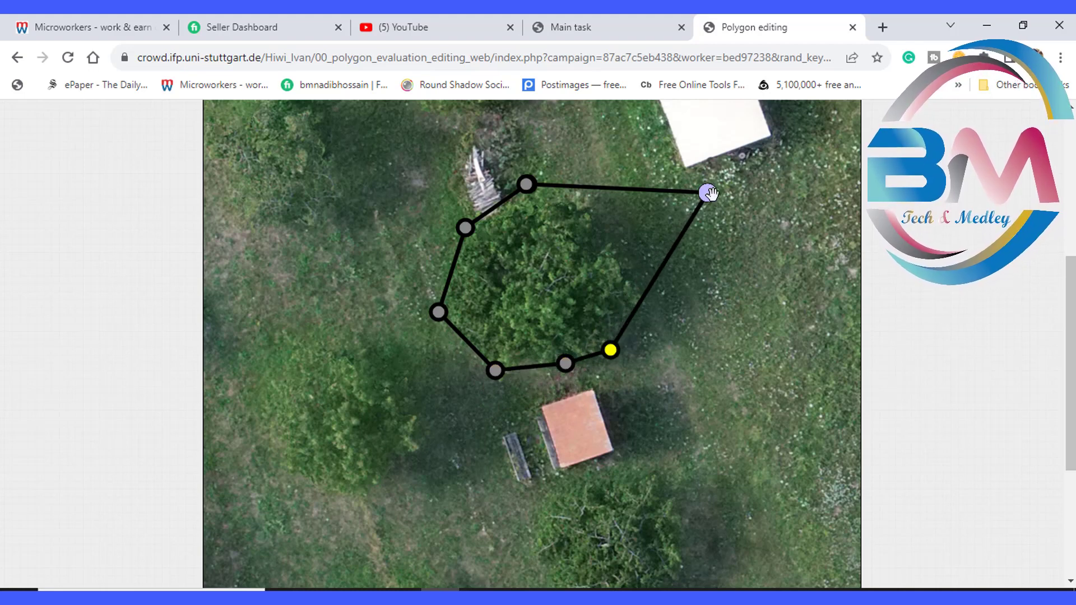
# Fit the second polygon to the crown's right side and top, refine its lower points, and continue to the third polygon
pyautogui.moveTo(708, 191); pyautogui.dragTo(644, 296)
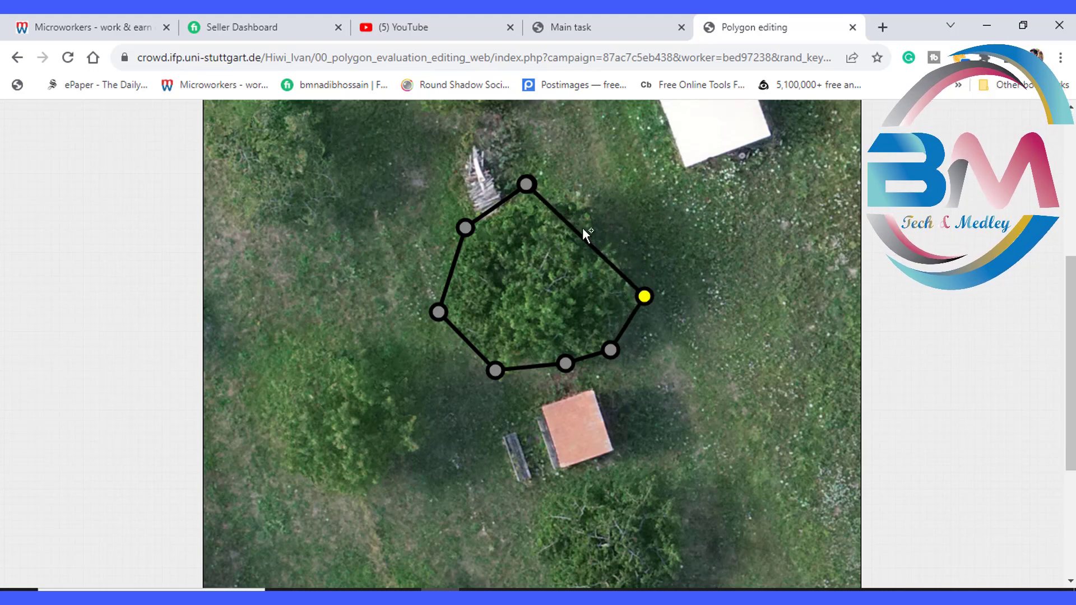
pyautogui.moveTo(584, 238); pyautogui.dragTo(498, 210)
pyautogui.moveTo(495, 370); pyautogui.dragTo(499, 371)
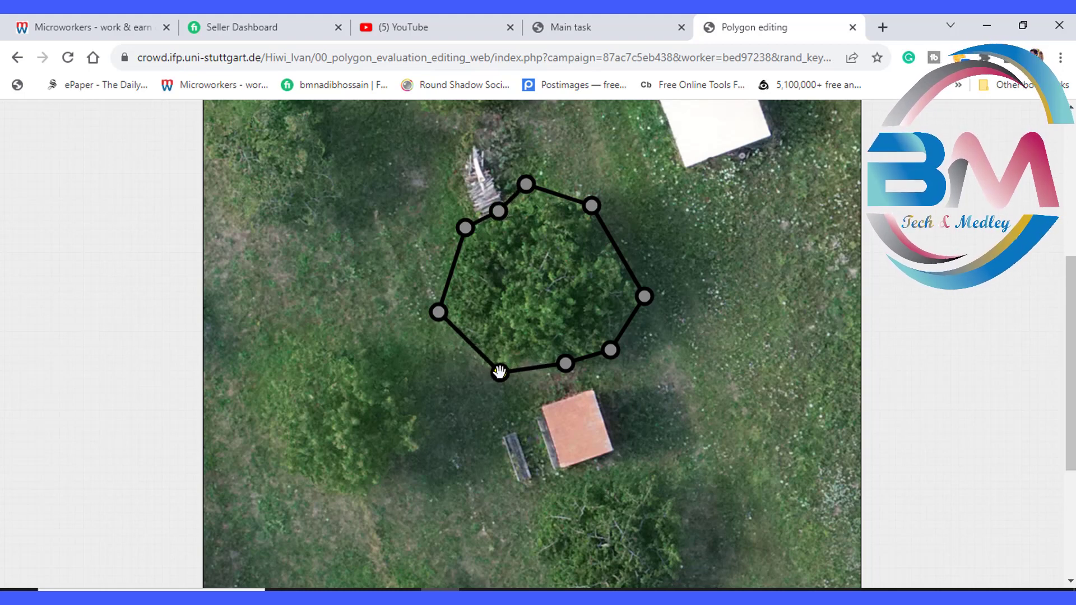
pyautogui.moveTo(564, 363); pyautogui.dragTo(551, 366)
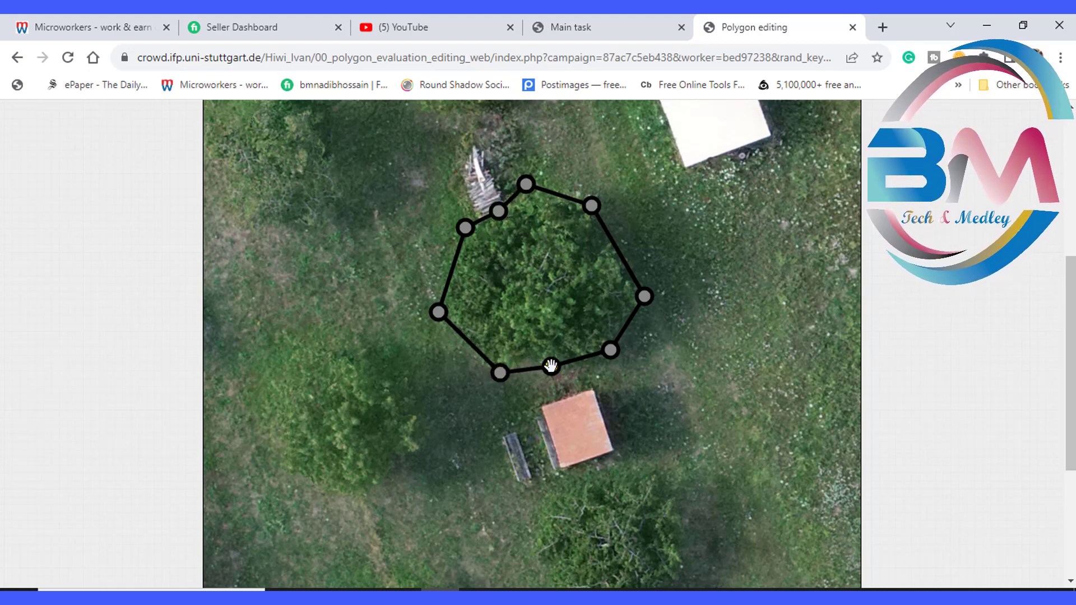
pyautogui.scroll(-4, 580, 395)
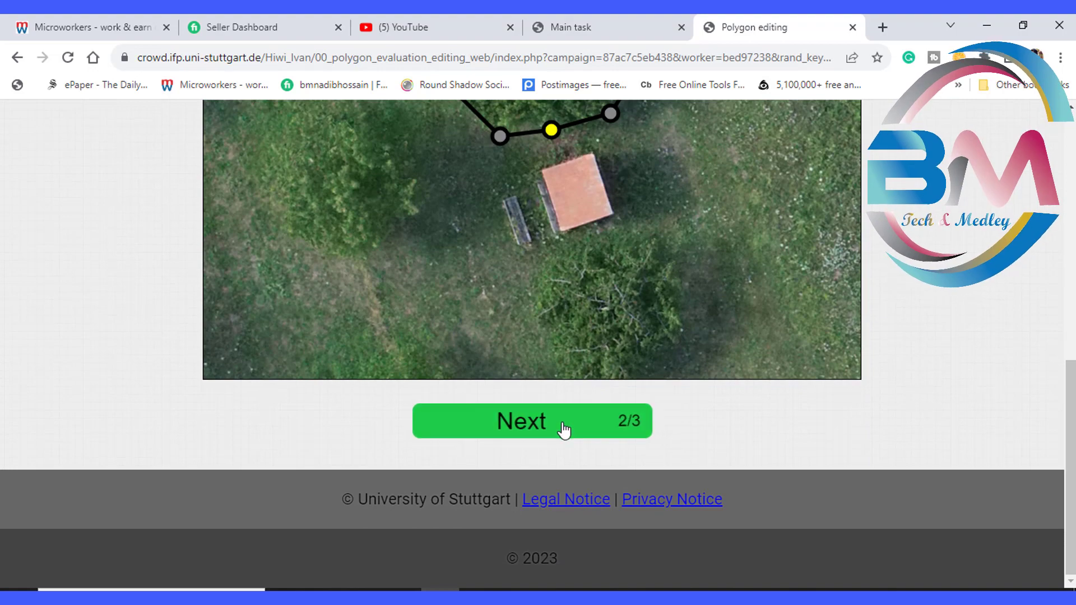
pyautogui.click(562, 430)
# Move the third polygon's upper-left and left points in to the left edge of the central tree's crown
pyautogui.scroll(-7, 538, 292)
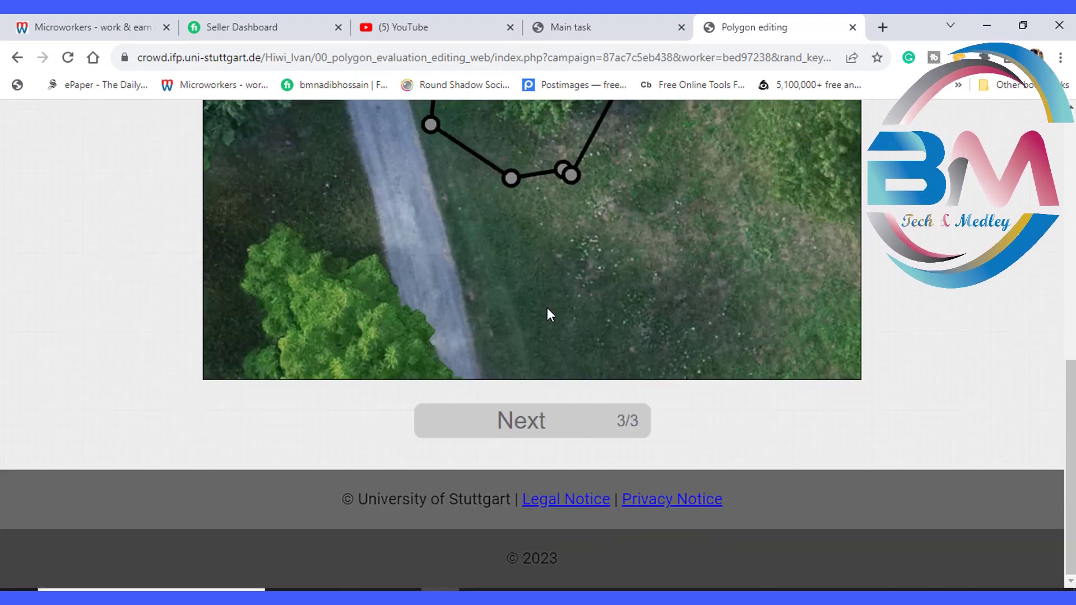
pyautogui.scroll(1, 547, 308)
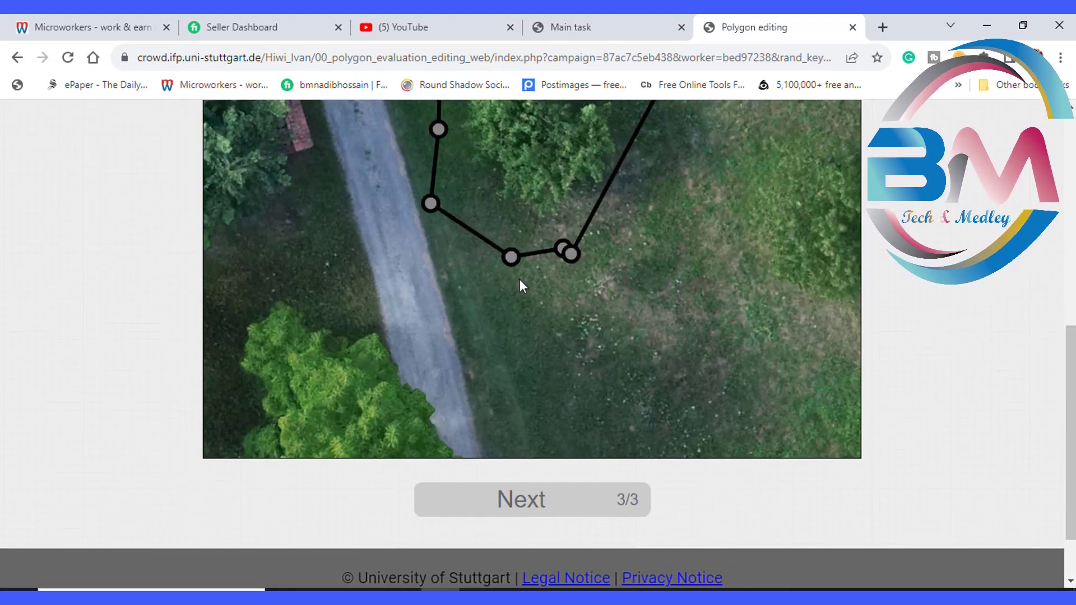
pyautogui.scroll(4, 513, 301)
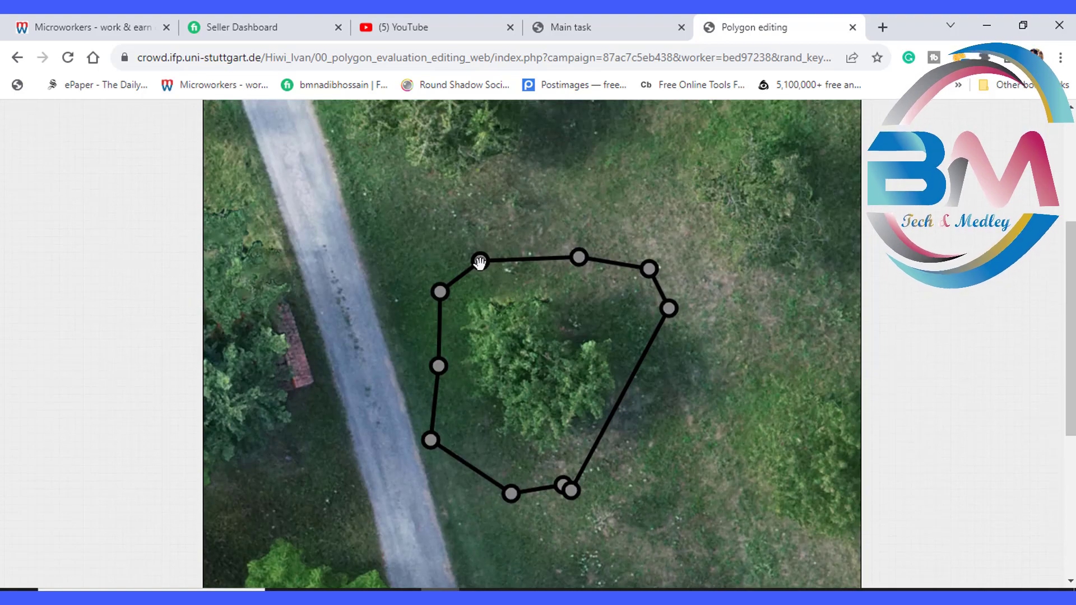
pyautogui.moveTo(502, 289); pyautogui.dragTo(468, 306)
pyautogui.moveTo(438, 360); pyautogui.dragTo(466, 355)
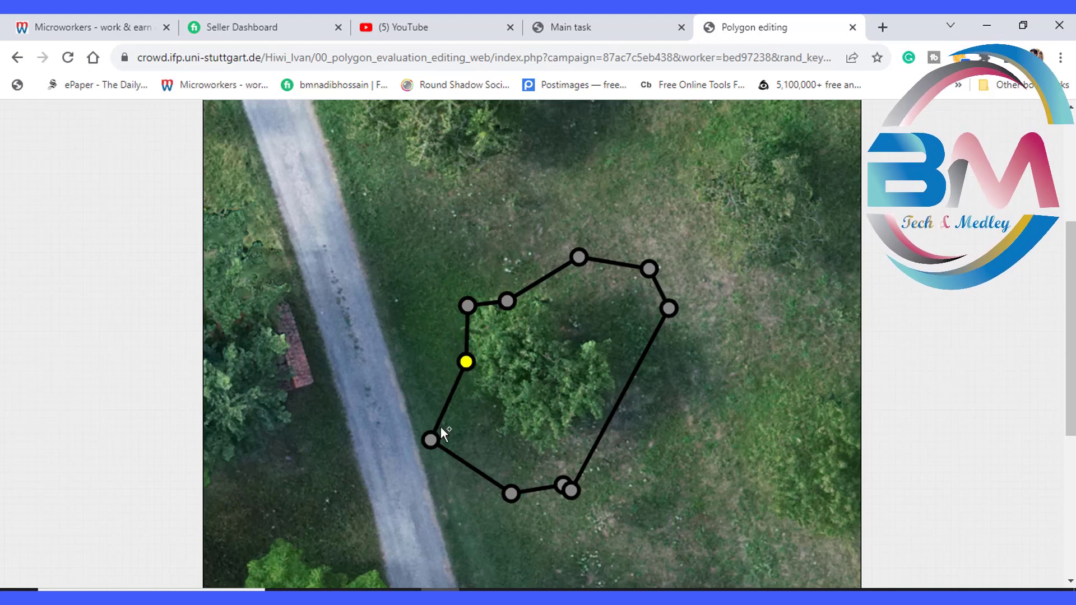
pyautogui.moveTo(425, 445); pyautogui.dragTo(483, 394)
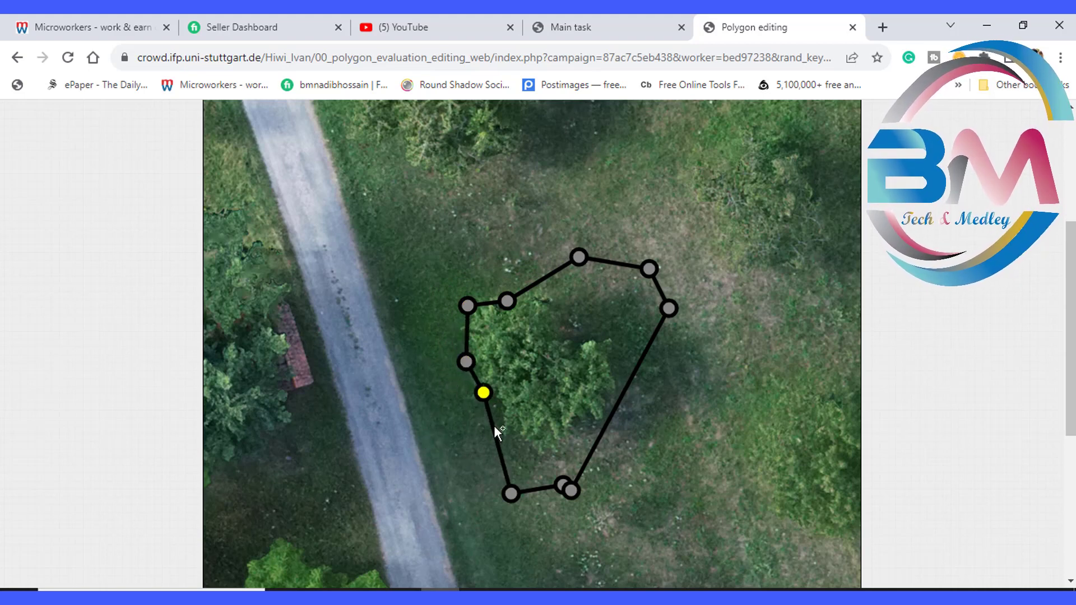
# Pull the third polygon's lower, right and upper-right points in to the crown's edge, excluding the shadow
pyautogui.moveTo(510, 492); pyautogui.dragTo(510, 428)
pyautogui.moveTo(564, 486); pyautogui.dragTo(542, 441)
pyautogui.moveTo(571, 490); pyautogui.dragTo(576, 436)
pyautogui.moveTo(669, 309); pyautogui.dragTo(612, 405)
pyautogui.moveTo(648, 268); pyautogui.dragTo(611, 349)
pyautogui.moveTo(578, 257); pyautogui.dragTo(585, 341)
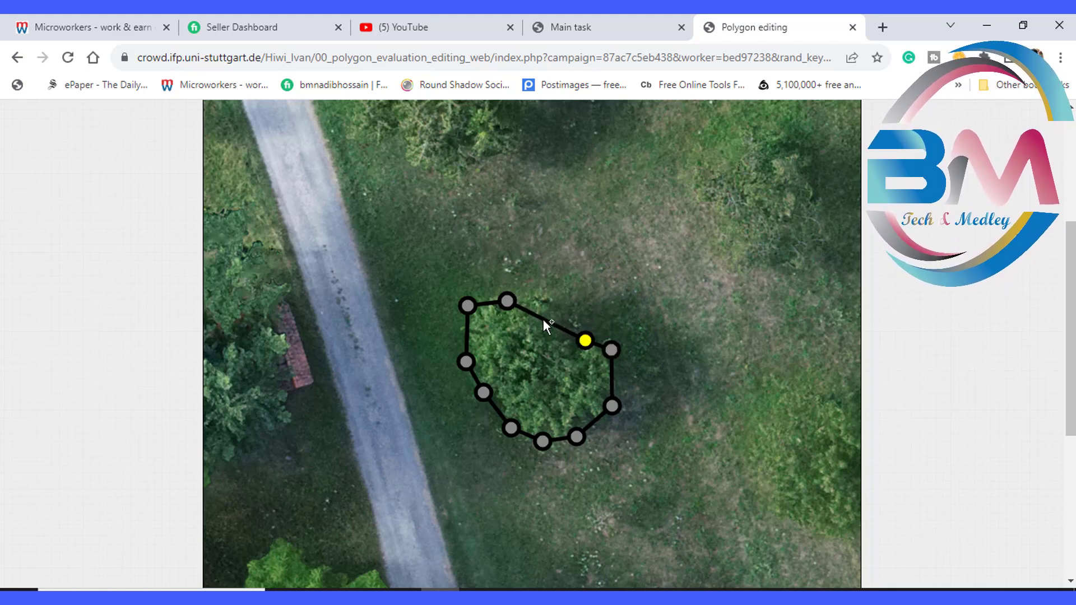
# Shape the third polygon's top edge with added points that follow the notch at the crown's upper right
pyautogui.moveTo(507, 301); pyautogui.dragTo(551, 305)
pyautogui.click(552, 317)
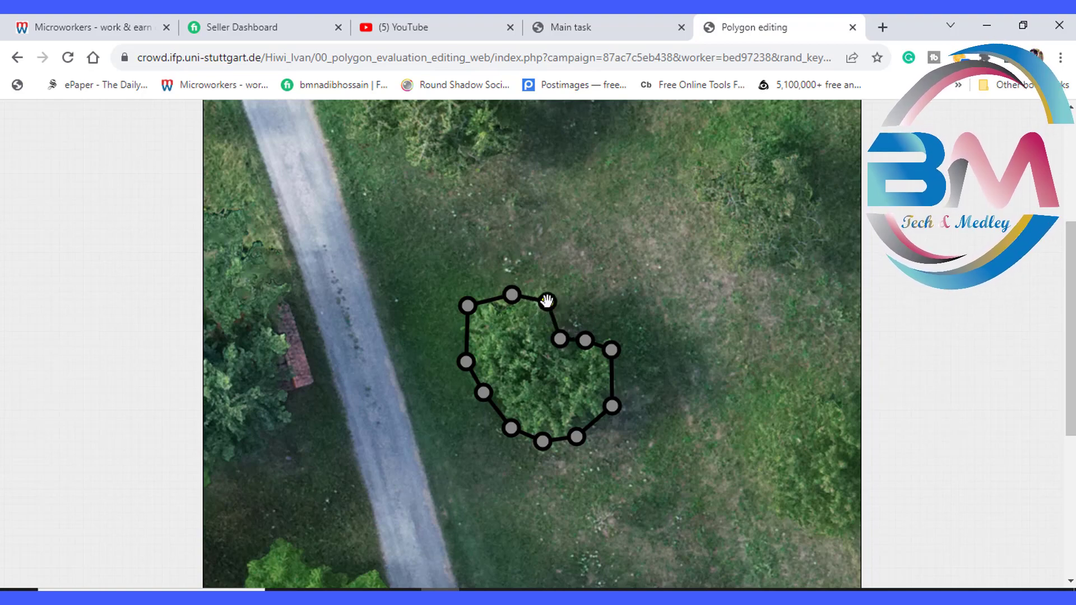
pyautogui.moveTo(548, 300); pyautogui.dragTo(548, 302)
# Complete the third polygon and submit the results of the main task
pyautogui.scroll(-5, 580, 366)
pyautogui.click(588, 425)
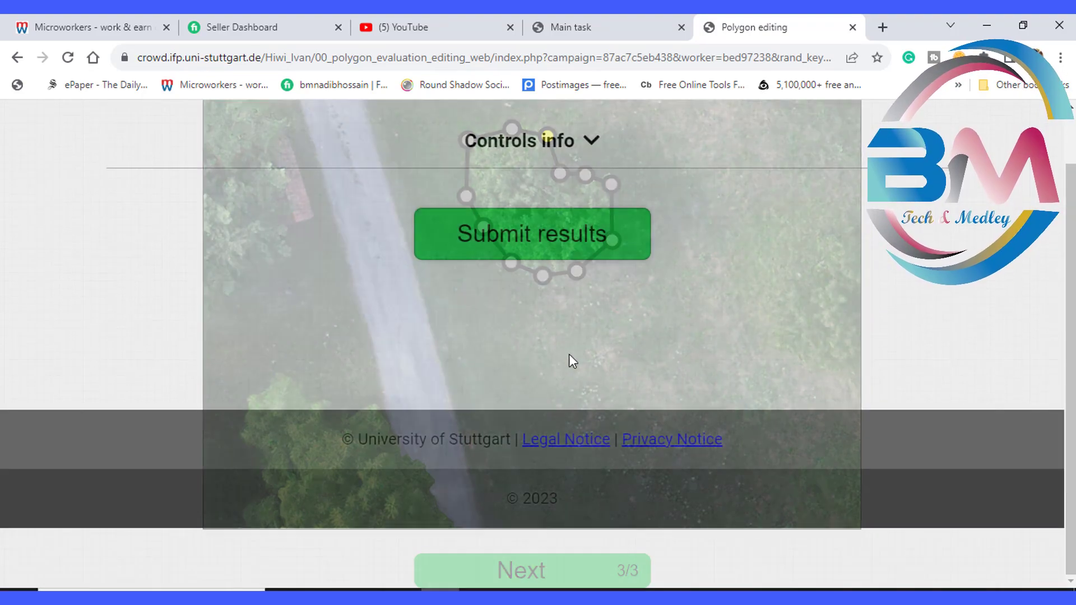
pyautogui.scroll(1, 577, 269)
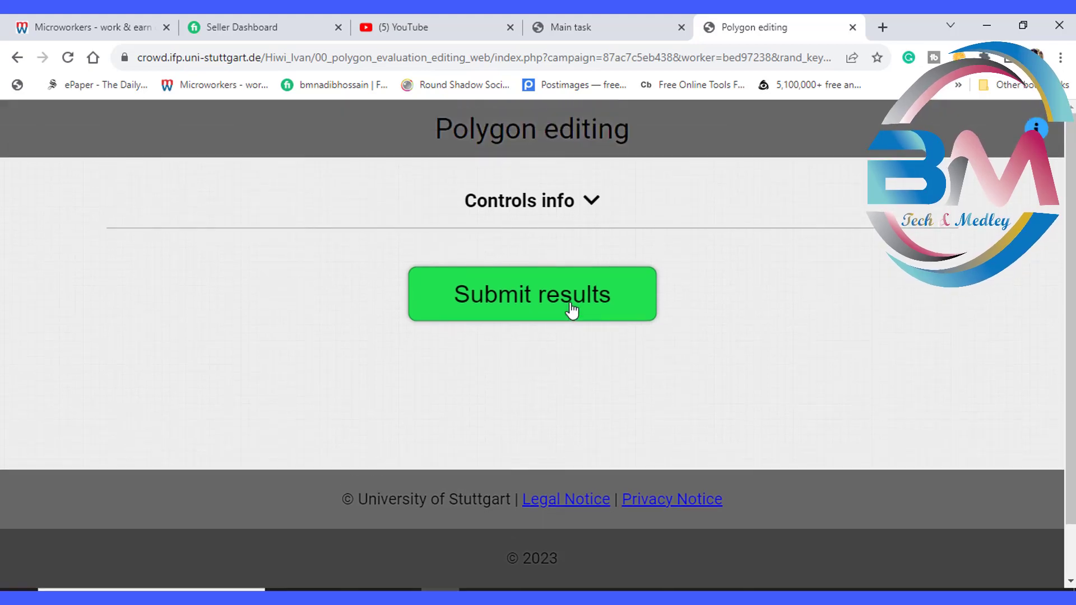
pyautogui.click(571, 309)
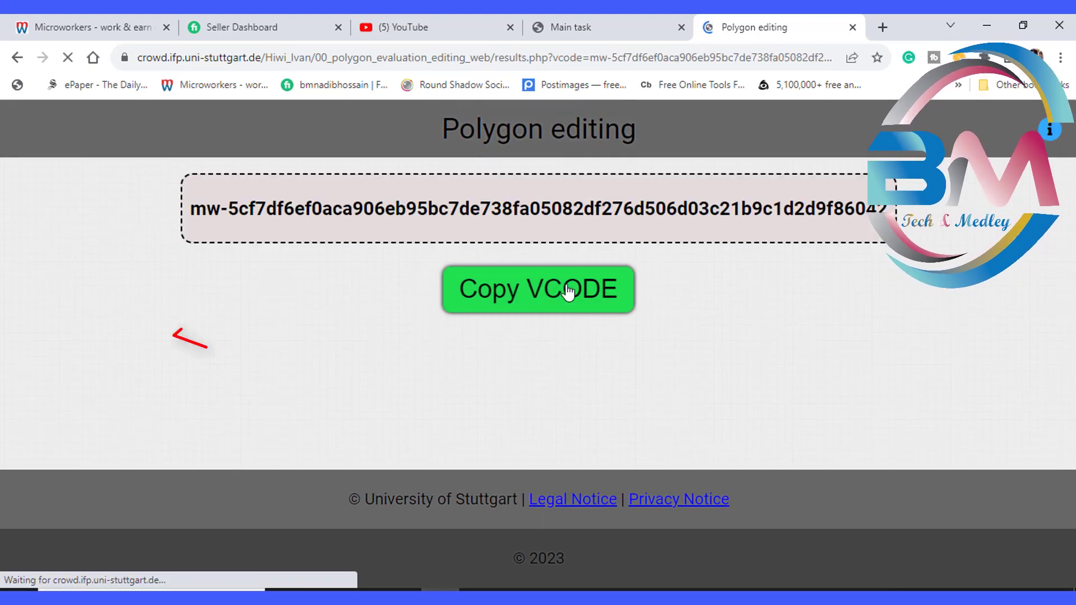
# Copy the VCODE from the results page and accept the job on Microworkers to open its proof form
pyautogui.click(527, 303)
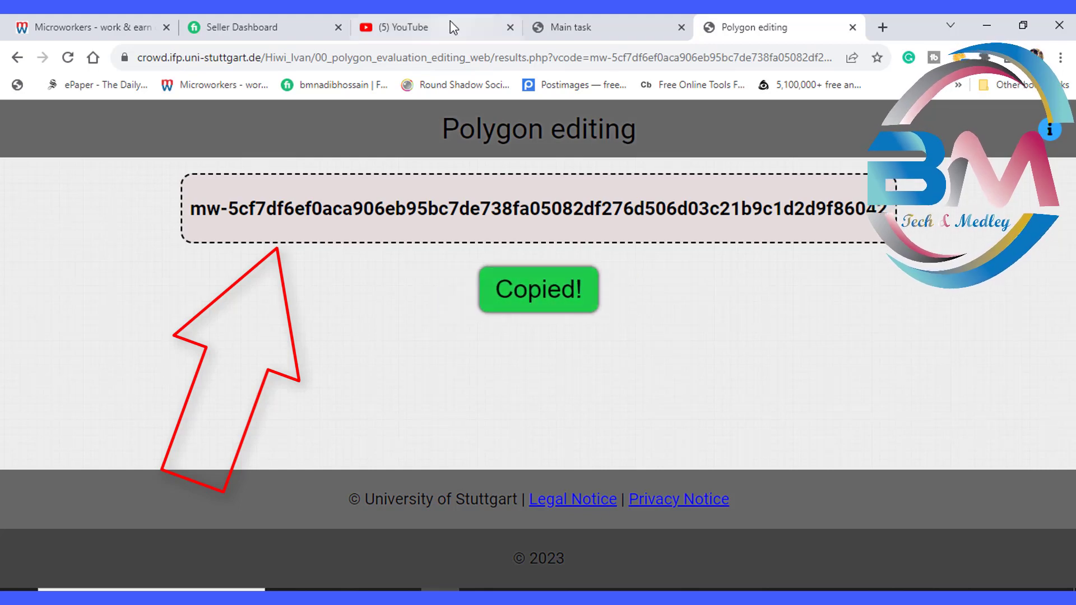
pyautogui.click(110, 30)
pyautogui.scroll(-3, 184, 441)
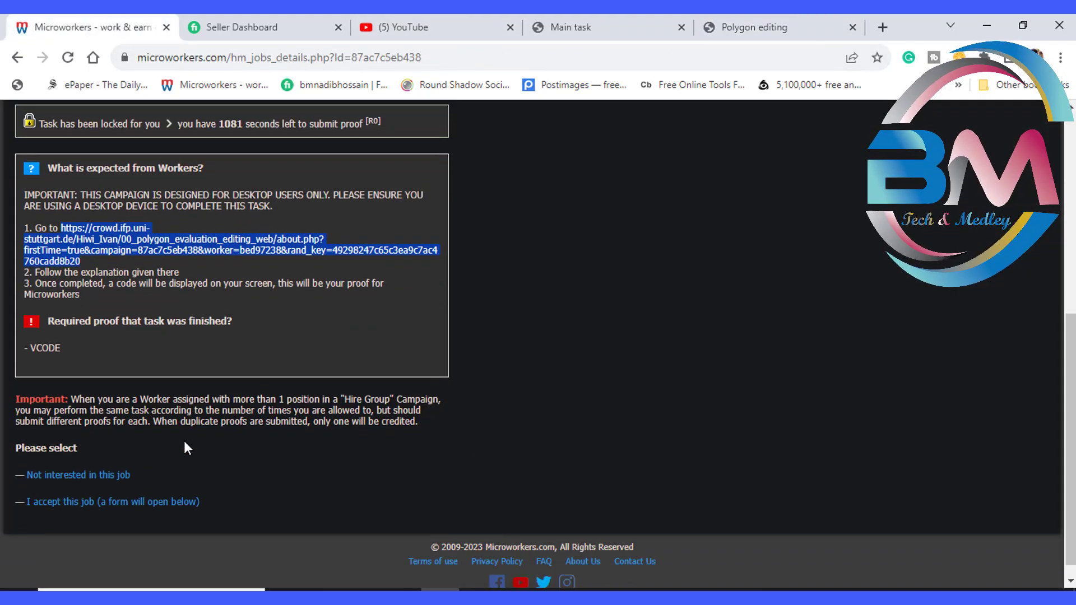
pyautogui.click(156, 487)
pyautogui.scroll(-5, 202, 361)
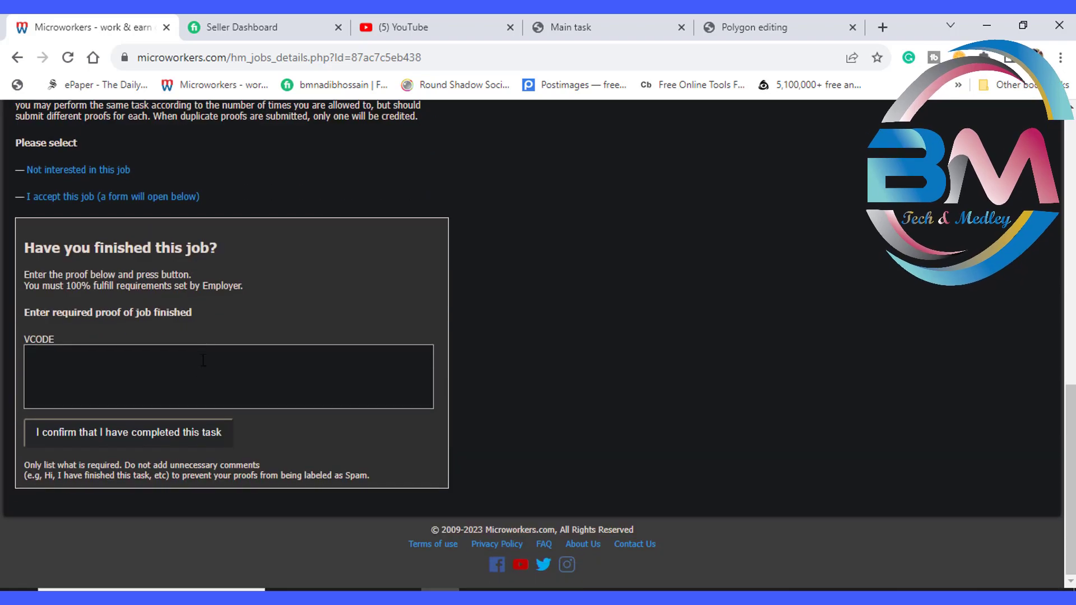
# Paste the copied verification code as the VCODE proof and confirm that the task has been completed
pyautogui.click(124, 367)
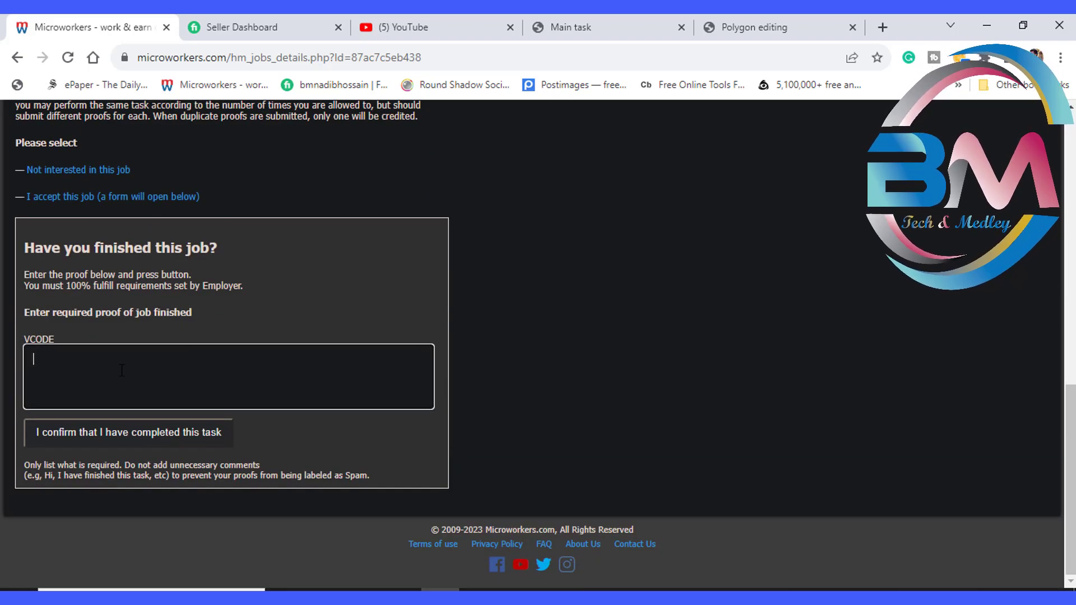
pyautogui.rightClick(121, 370)
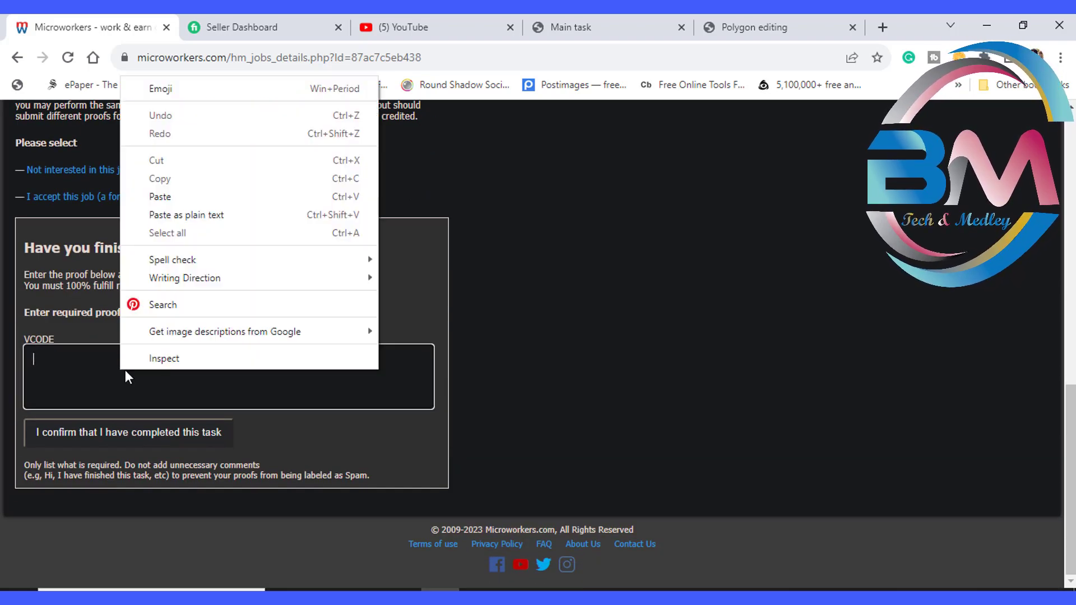
pyautogui.click(180, 197)
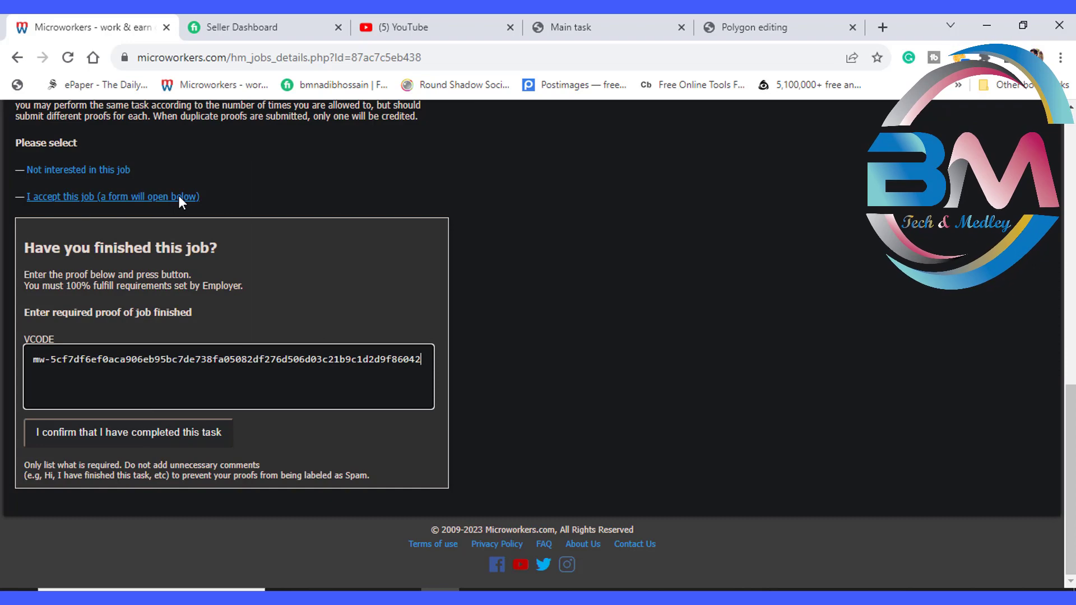
pyautogui.click(191, 440)
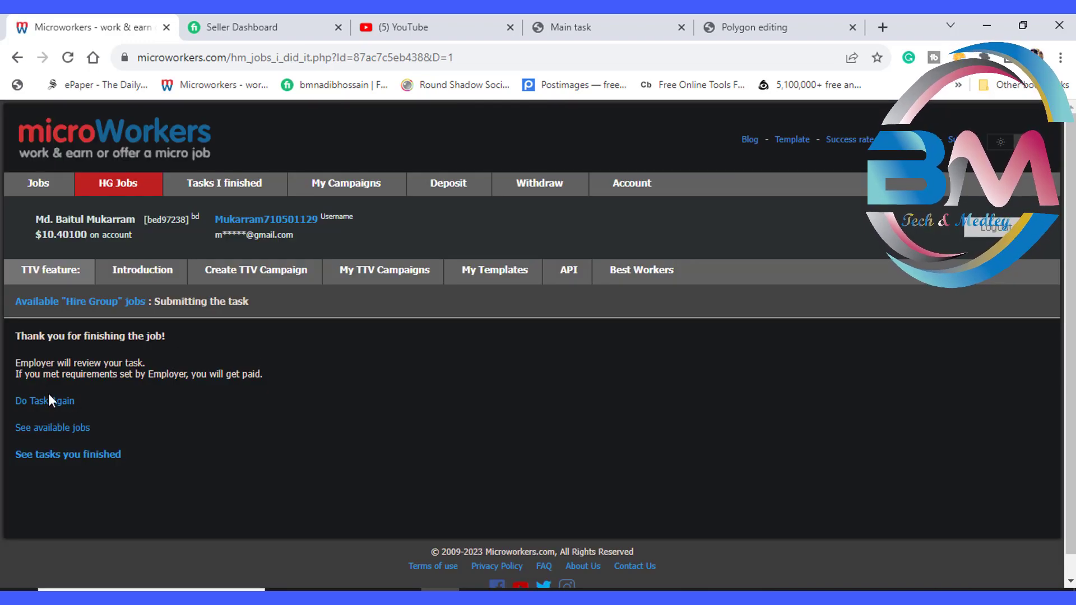
# Open the list of available Microworkers jobs and look through the latest listings
pyautogui.click(39, 189)
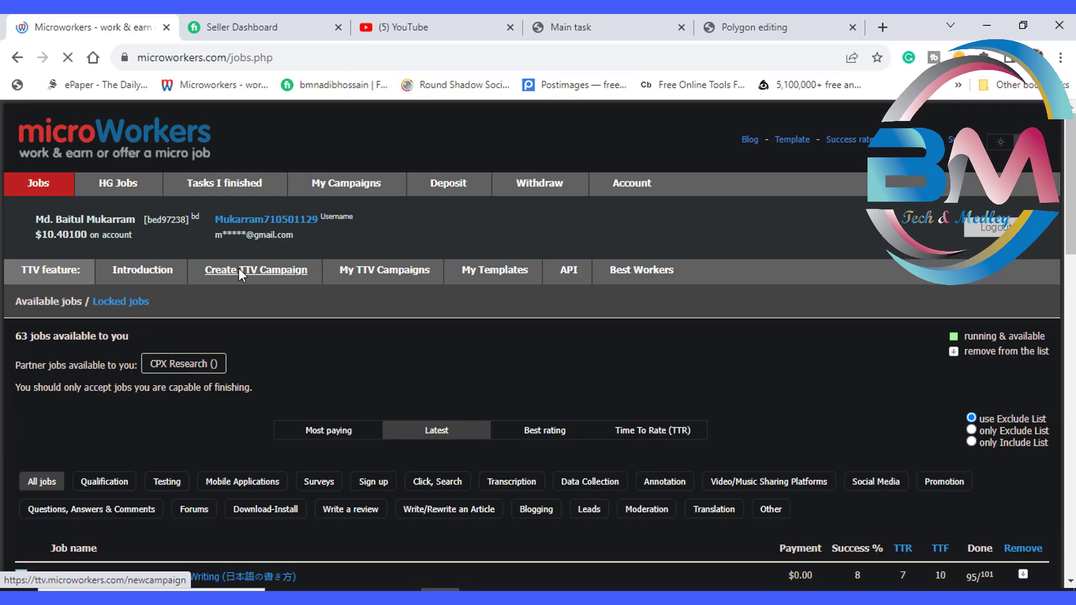
pyautogui.scroll(-5, 237, 268)
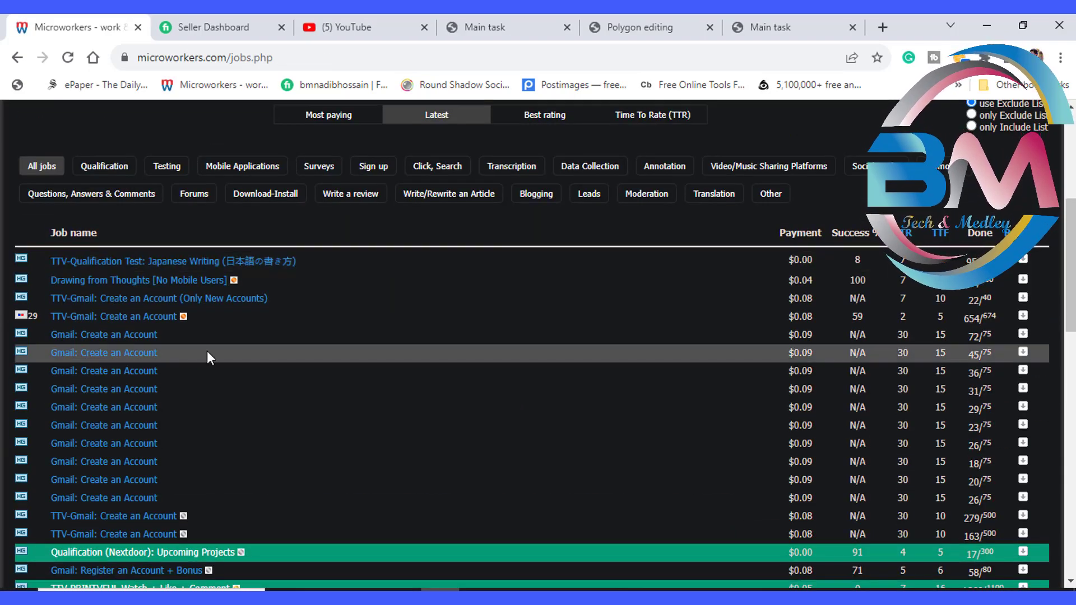